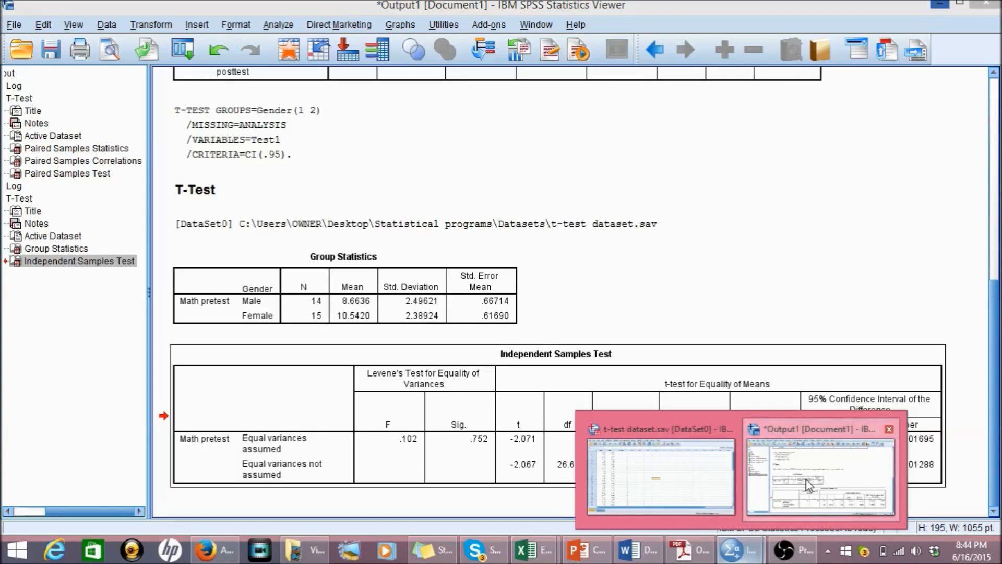
- Switch to the blank Word document, enter the title "t-Test SPSS Output Formatting" and add empty lines below it
{"action": "left_click", "coordinate": [808, 485]}
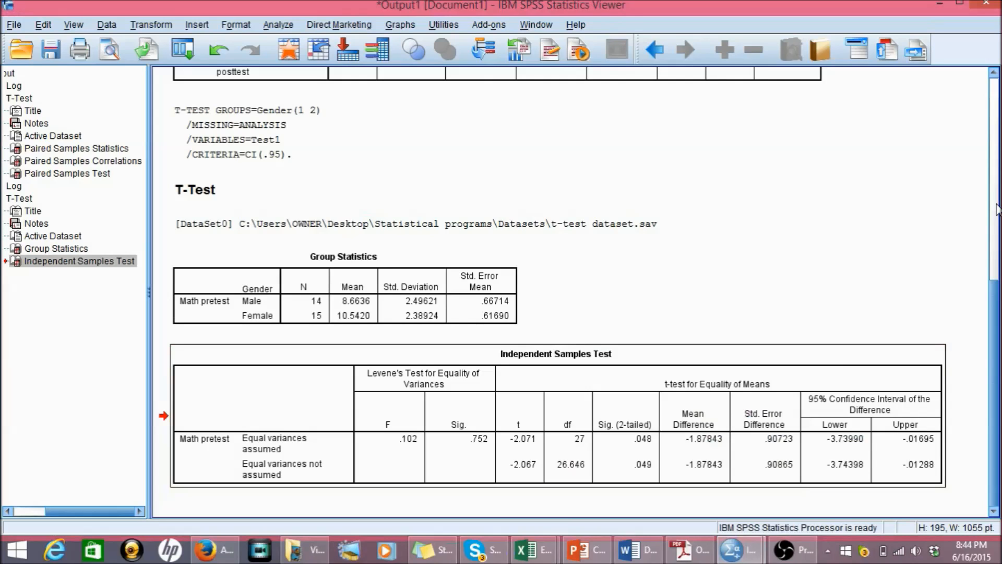
{"action": "left_click", "coordinate": [997, 209]}
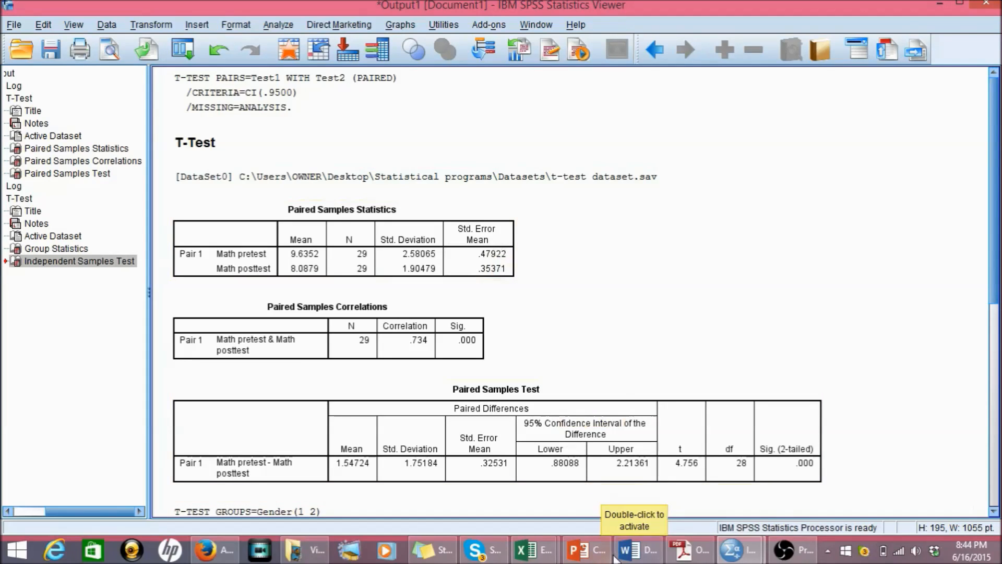
{"action": "left_click", "coordinate": [635, 553]}
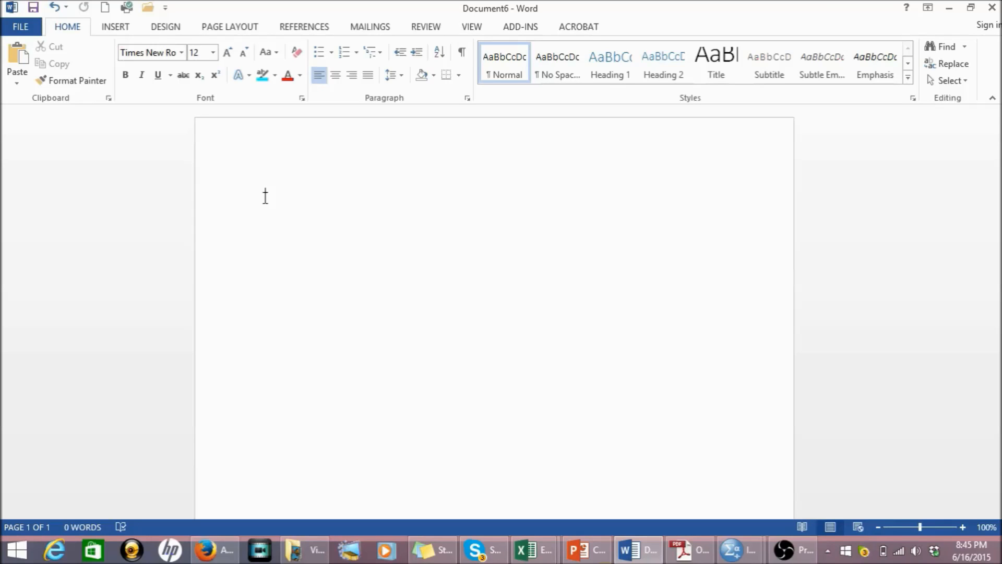
{"action": "type", "text": "t-Test SPSS outpu"}
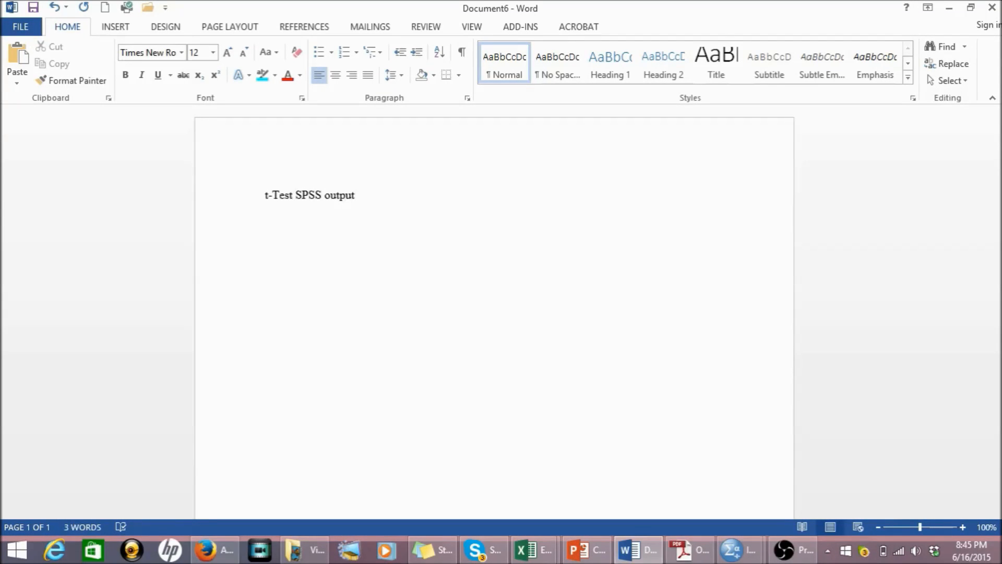
{"action": "type", "text": "t Formatting"}
{"action": "left_click", "coordinate": [330, 196]}
{"action": "key", "text": "BackSpace"}
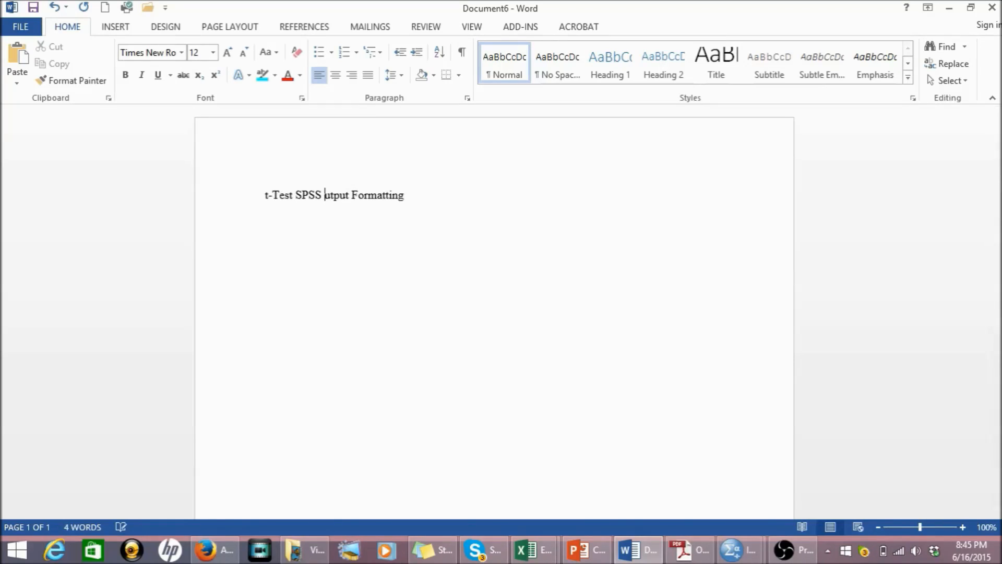
{"action": "type", "text": "O"}
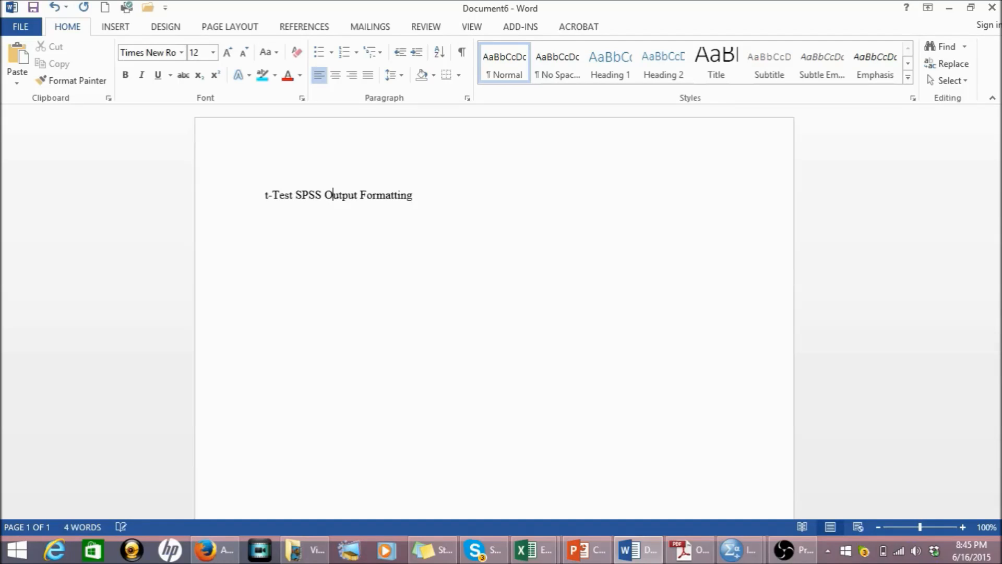
{"action": "double_click", "coordinate": [341, 197]}
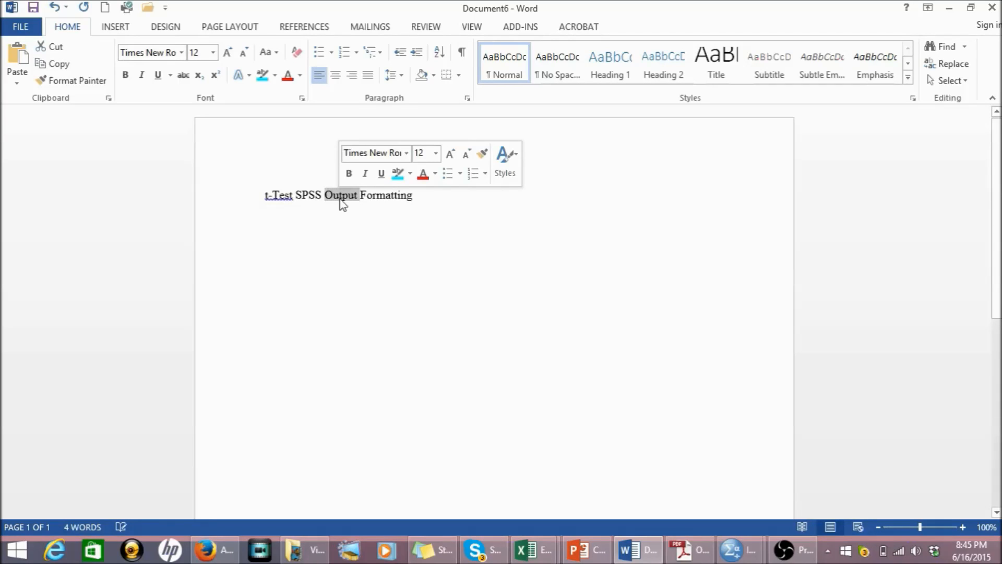
{"action": "left_click", "coordinate": [424, 200]}
{"action": "key", "text": "Return"}
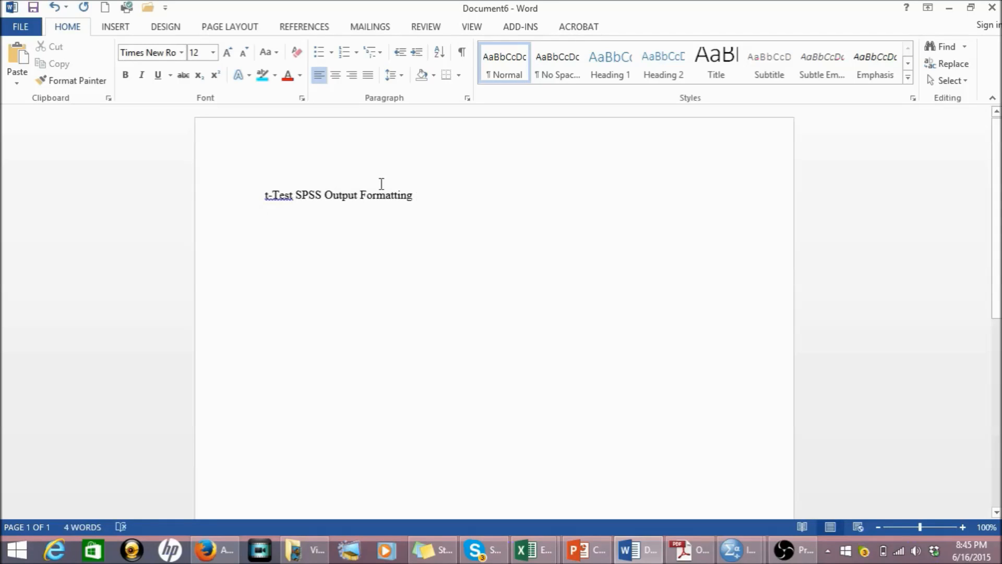
- Set the title and the empty lines below it to 2.0 line spacing, and check the paragraph spacing before and after
{"action": "left_click", "coordinate": [266, 195]}
{"action": "left_click_drag", "start_coordinate": [277, 197], "coordinate": [327, 251]}
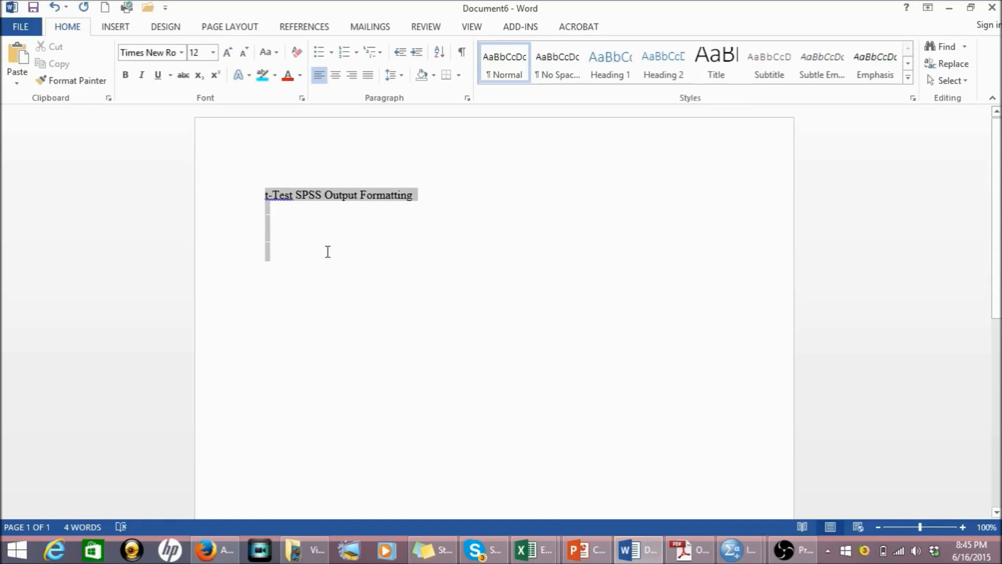
{"action": "left_click", "coordinate": [397, 77]}
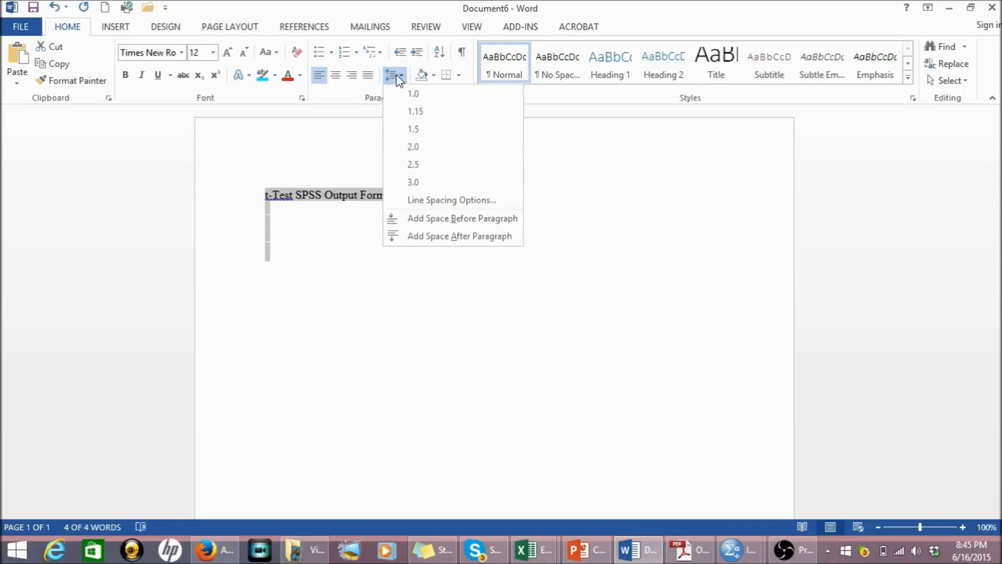
{"action": "left_click", "coordinate": [415, 147]}
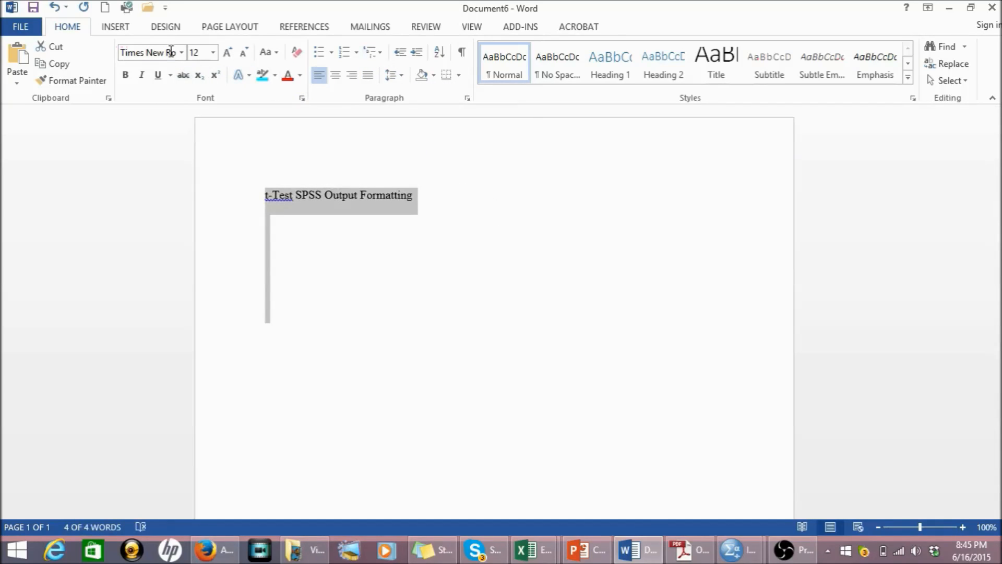
{"action": "left_click", "coordinate": [243, 28]}
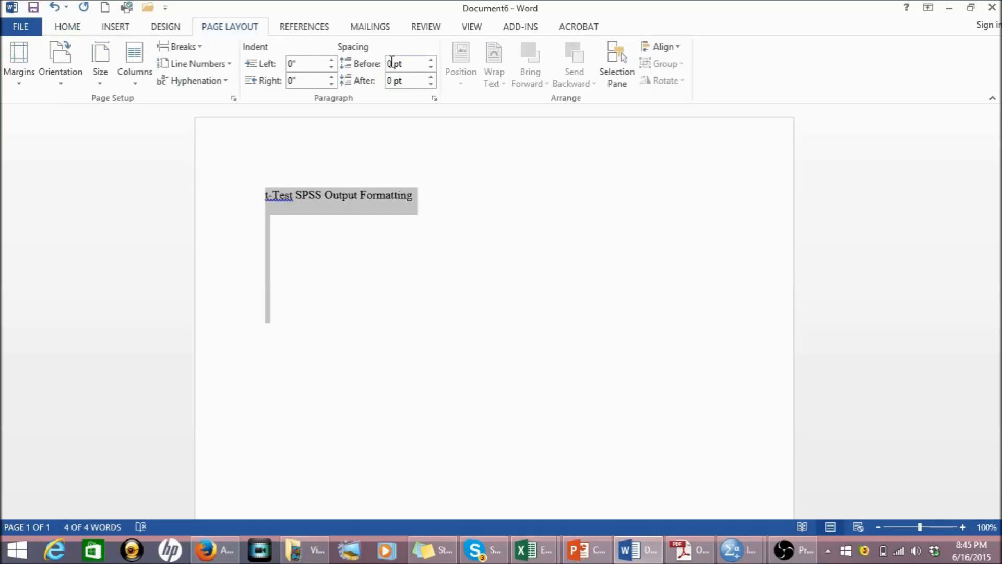
{"action": "left_click", "coordinate": [340, 208]}
{"action": "left_click", "coordinate": [250, 279]}
{"action": "left_click", "coordinate": [267, 268]}
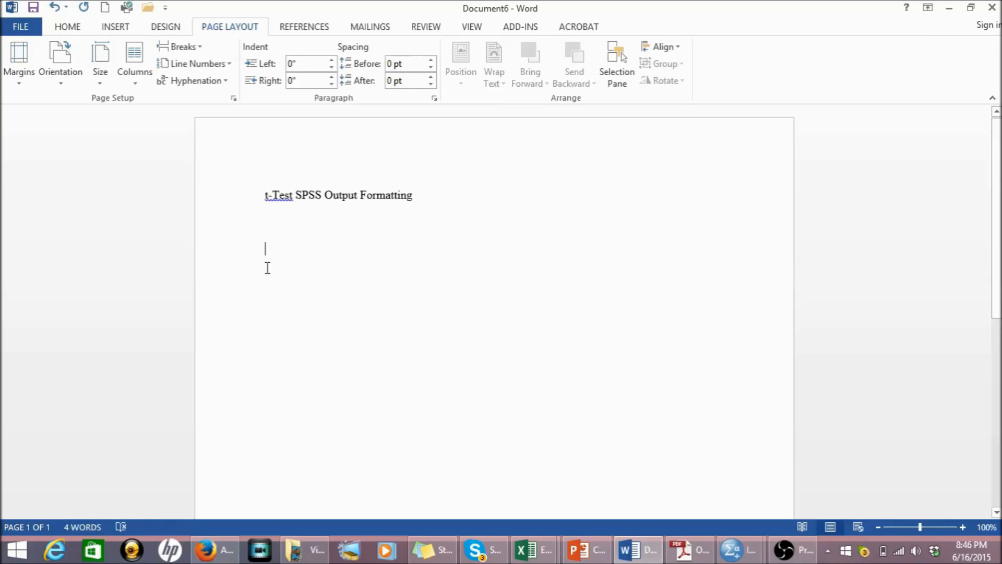
- Switch to the Output1 document in the SPSS Statistics Viewer
{"action": "left_click", "coordinate": [734, 550]}
{"action": "left_click", "coordinate": [825, 459]}
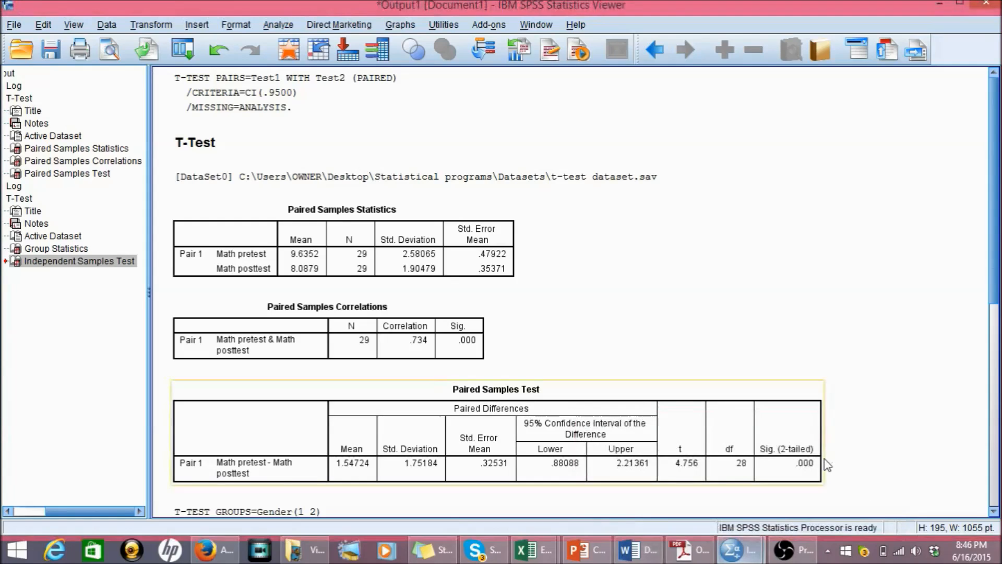
{"action": "left_click", "coordinate": [447, 262]}
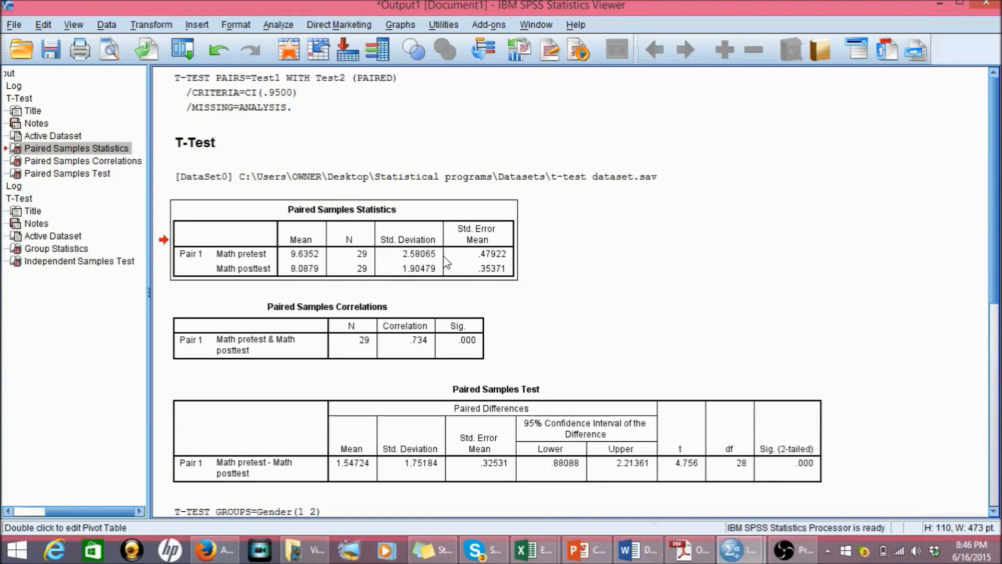
{"action": "left_click", "coordinate": [438, 320]}
{"action": "left_click", "coordinate": [432, 437]}
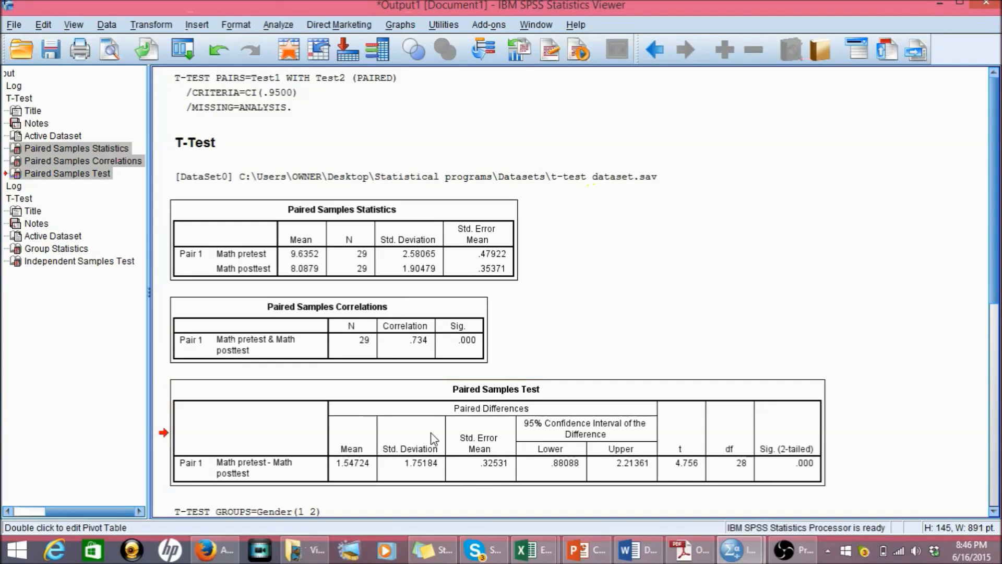
{"action": "left_click", "coordinate": [431, 432]}
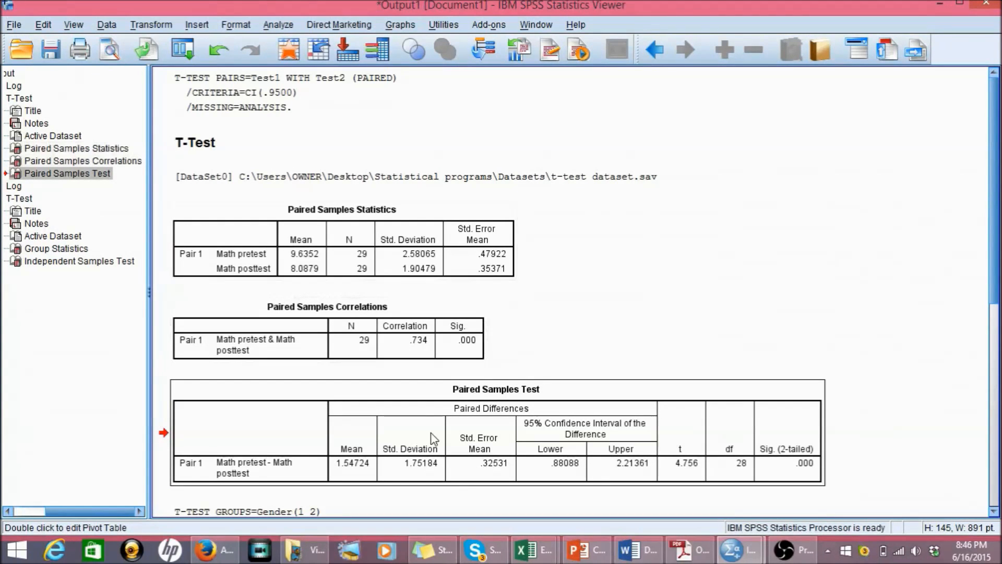
{"action": "left_click", "coordinate": [640, 290]}
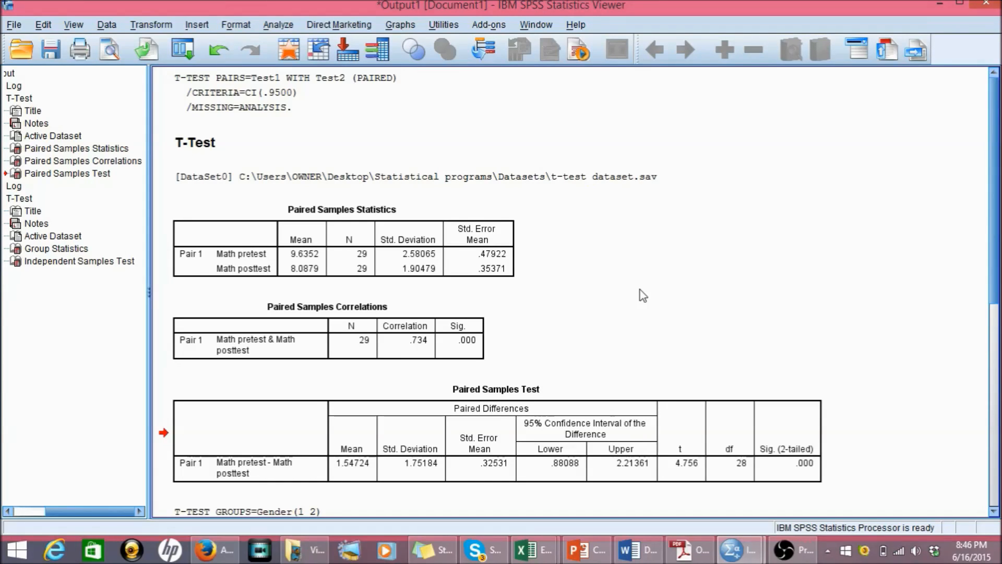
- Copy the Paired Samples Statistics table and paste it into the Word document below the title
{"action": "left_click", "coordinate": [476, 253]}
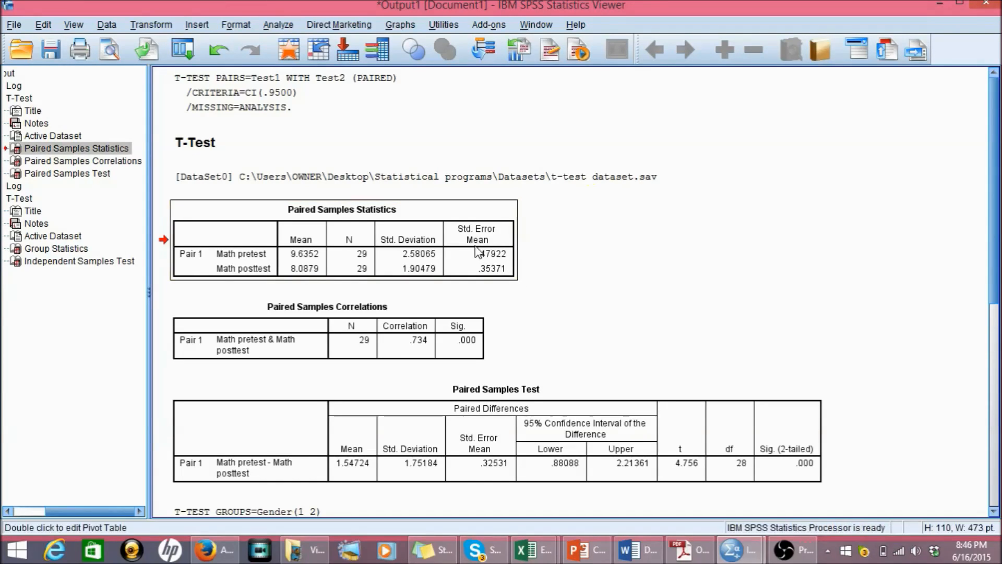
{"action": "right_click", "coordinate": [476, 253]}
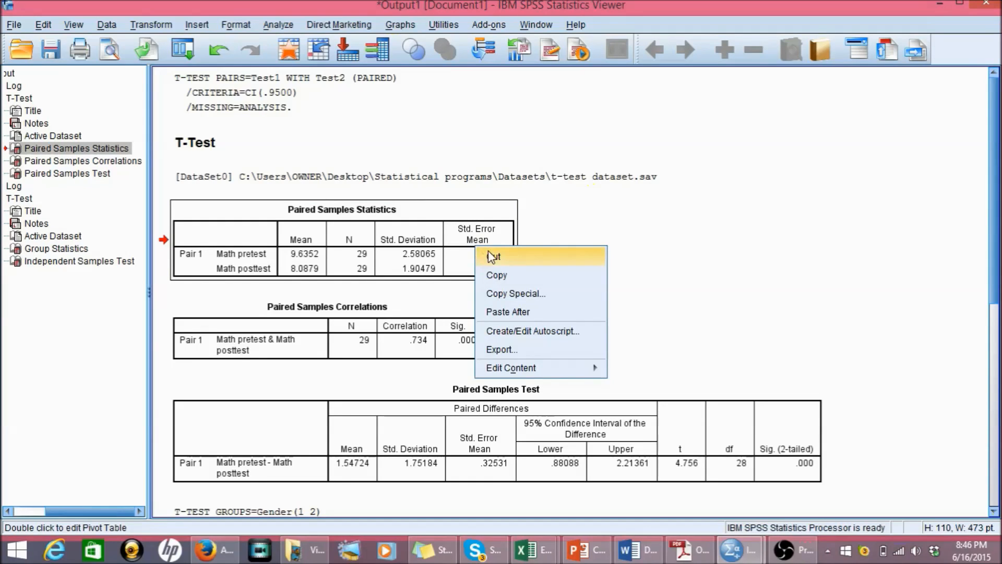
{"action": "left_click", "coordinate": [500, 271]}
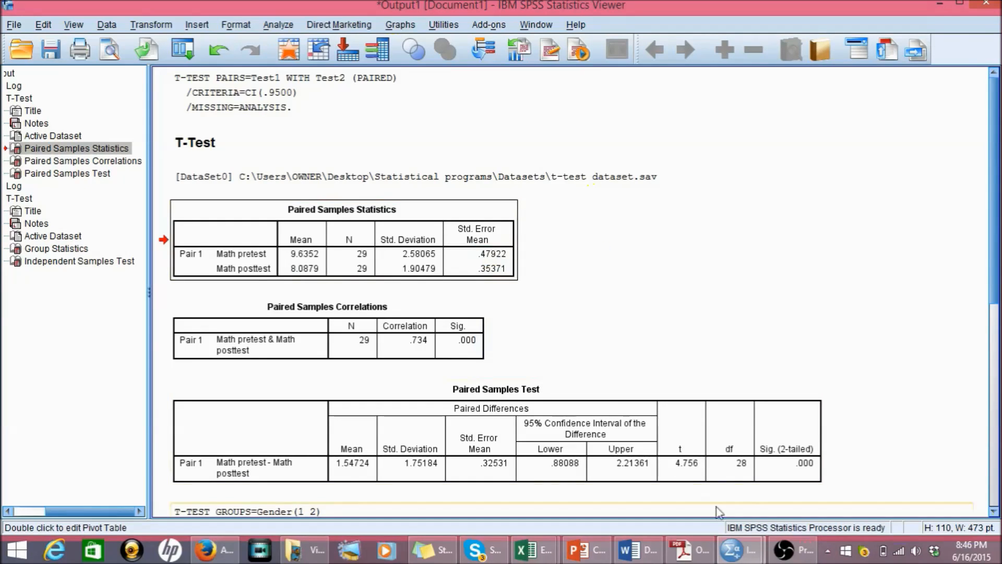
{"action": "left_click", "coordinate": [632, 550]}
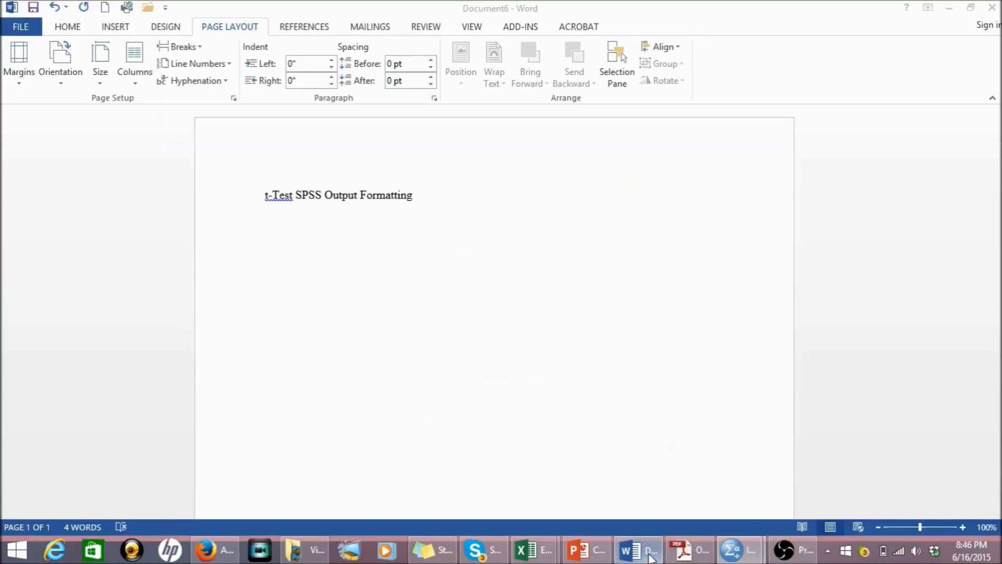
{"action": "right_click", "coordinate": [266, 248]}
{"action": "left_click", "coordinate": [298, 315]}
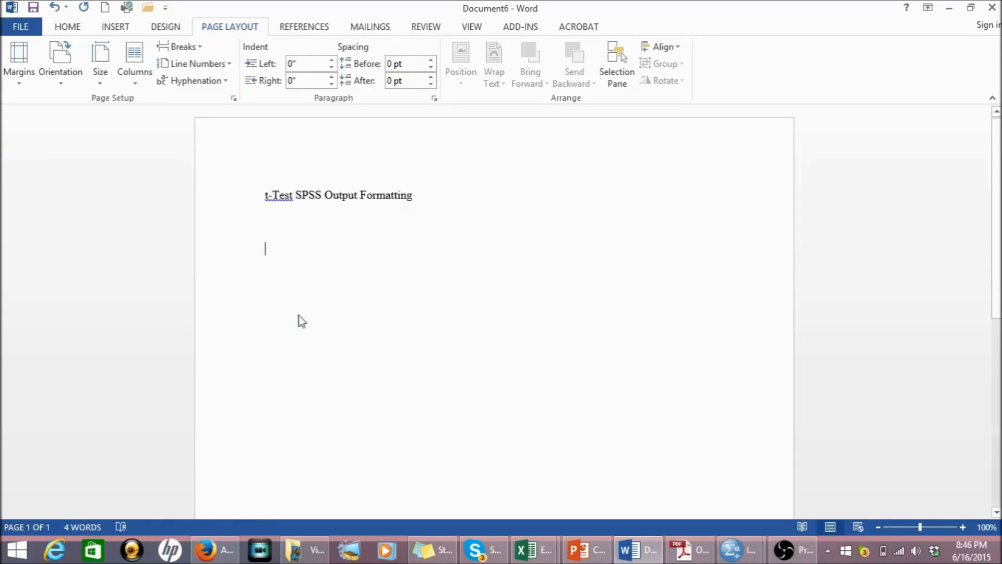
- Copy the Paired Samples Test table from SPSS and paste it into Word with source formatting, a few lines below the statistics table
{"action": "left_click", "coordinate": [630, 549]}
{"action": "left_click", "coordinate": [598, 437]}
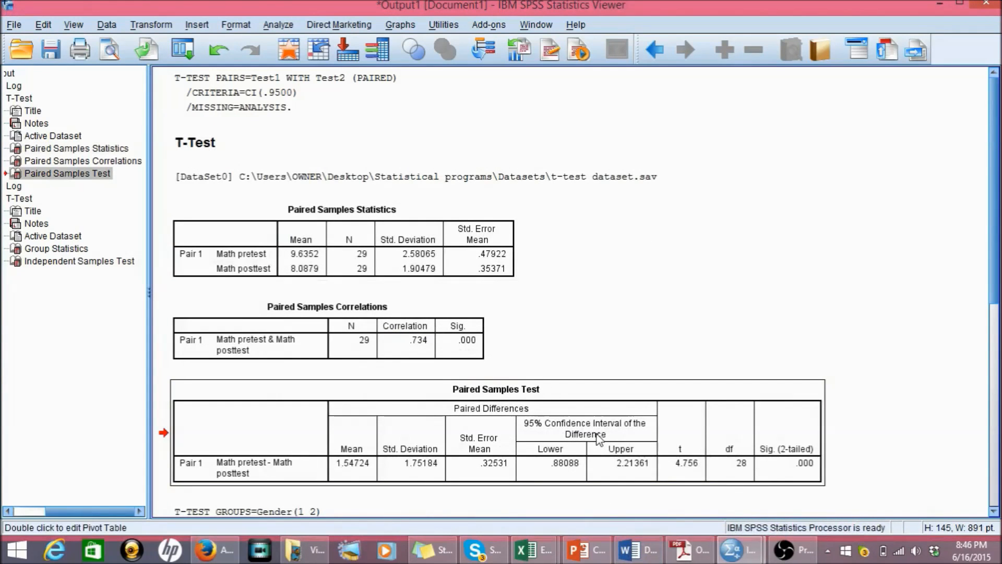
{"action": "right_click", "coordinate": [598, 437]}
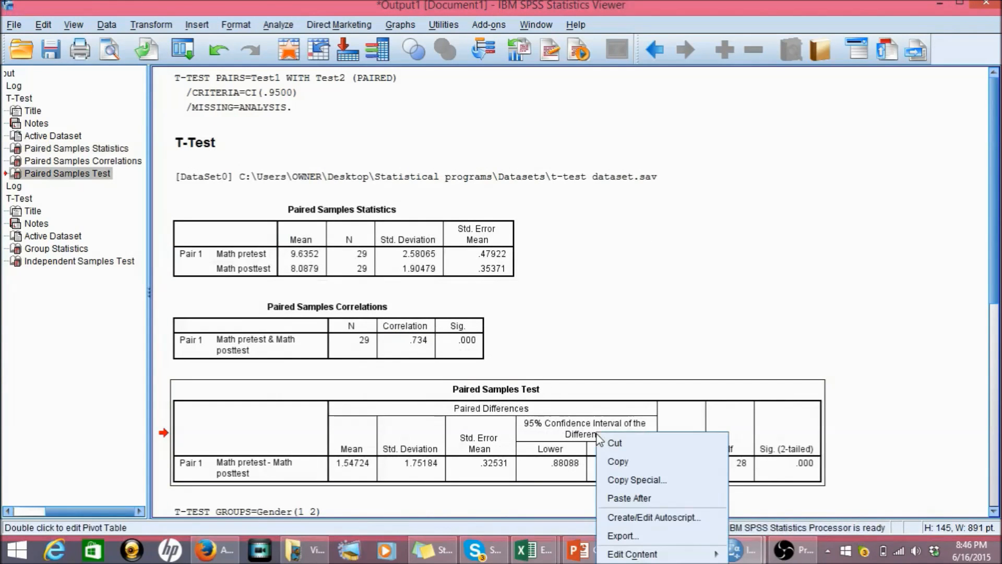
{"action": "left_click", "coordinate": [645, 462]}
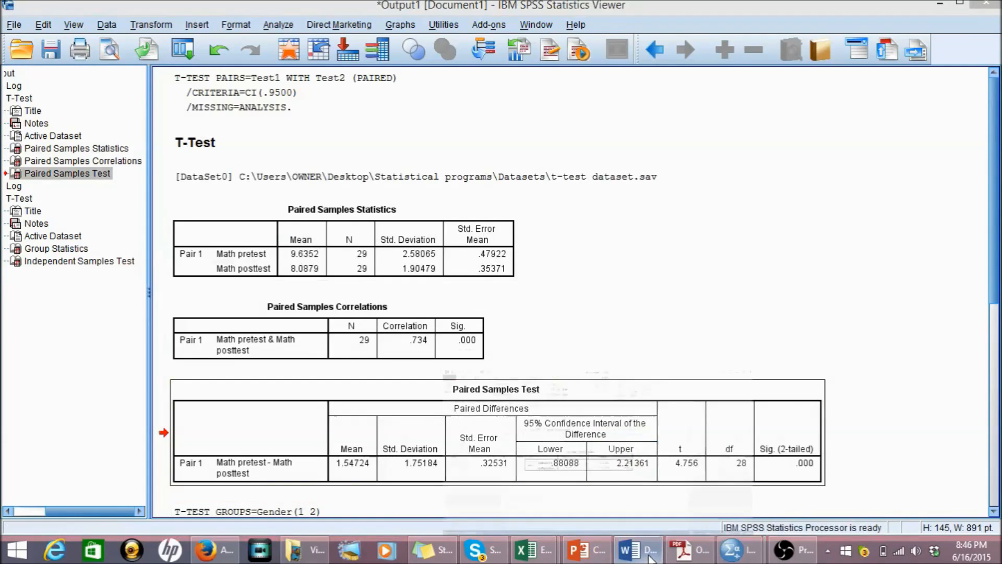
{"action": "left_click", "coordinate": [651, 559]}
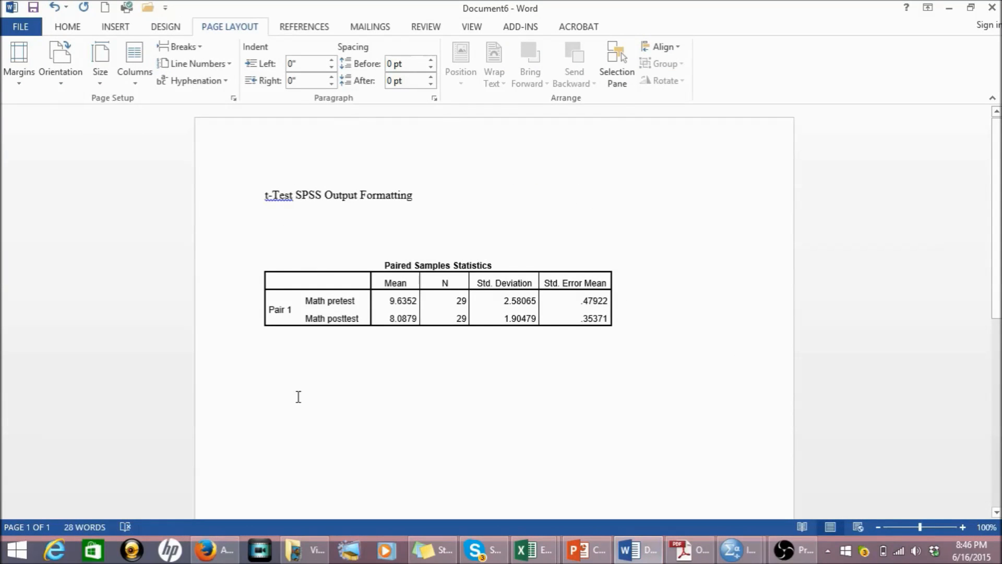
{"action": "key", "text": "Return"}
{"action": "key", "text": "Return"}
{"action": "key", "text": "Return"}
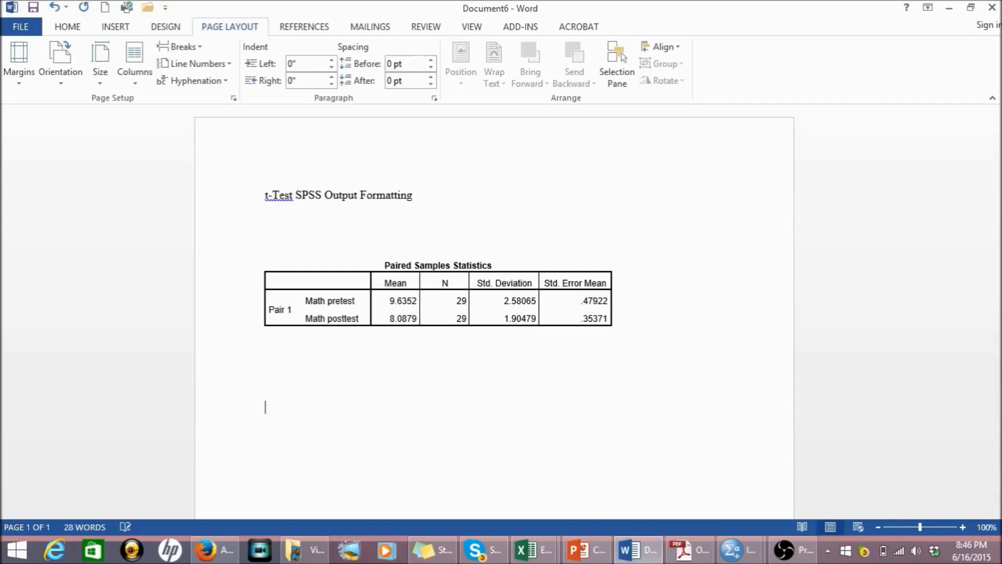
{"action": "double_click", "coordinate": [266, 408]}
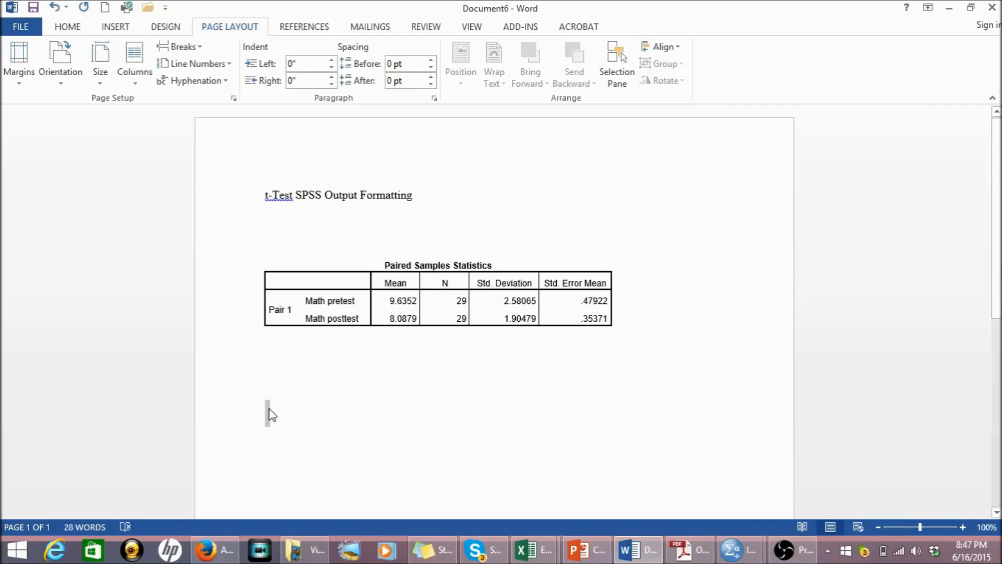
{"action": "right_click", "coordinate": [269, 410]}
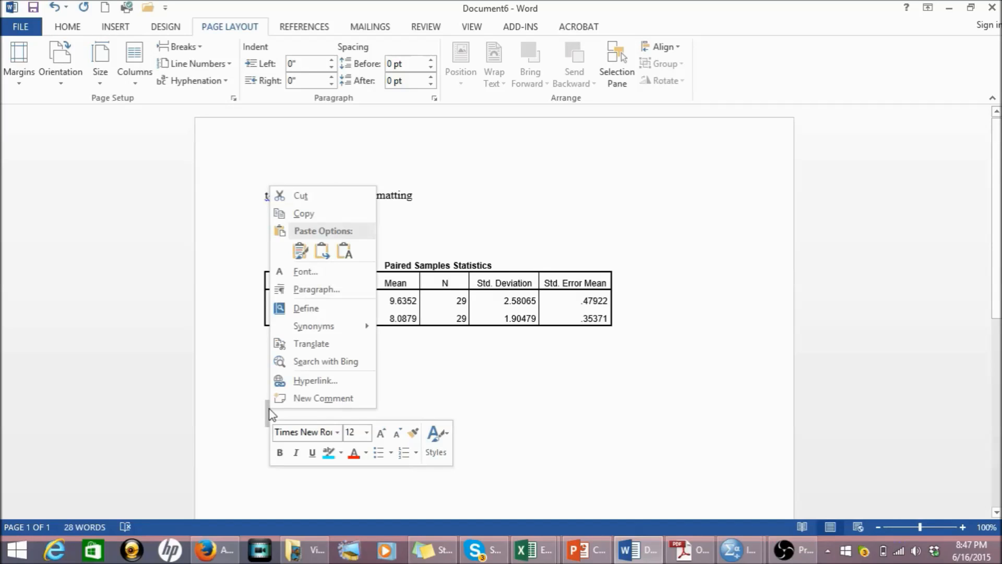
{"action": "left_click", "coordinate": [301, 248]}
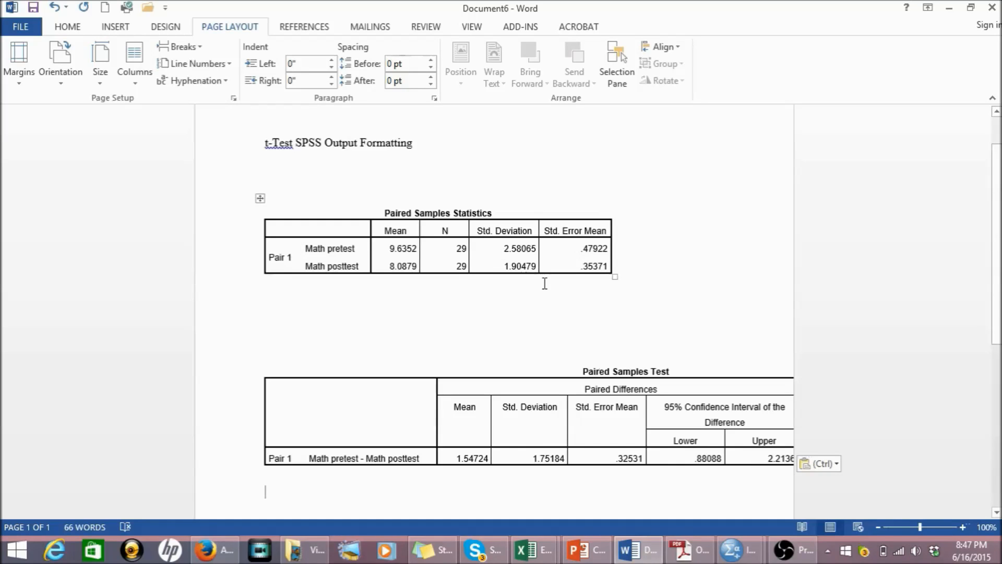
- Add empty lines below the Paired Samples Test table in Word, and copy the Group Statistics table from the SPSS Output1 document
{"action": "scroll", "coordinate": [544, 284], "scroll_direction": "down", "scroll_amount": 2}
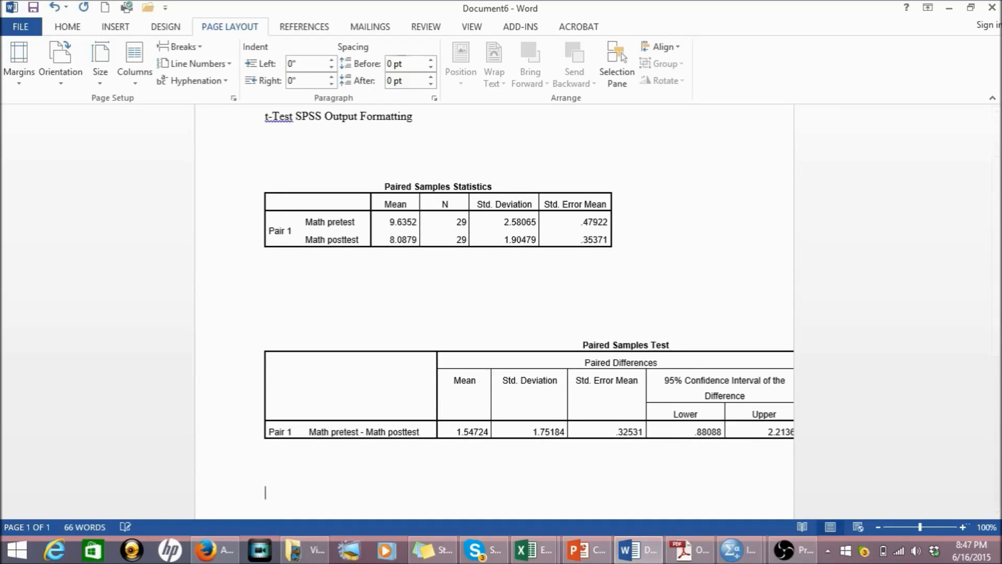
{"action": "left_click", "coordinate": [736, 549]}
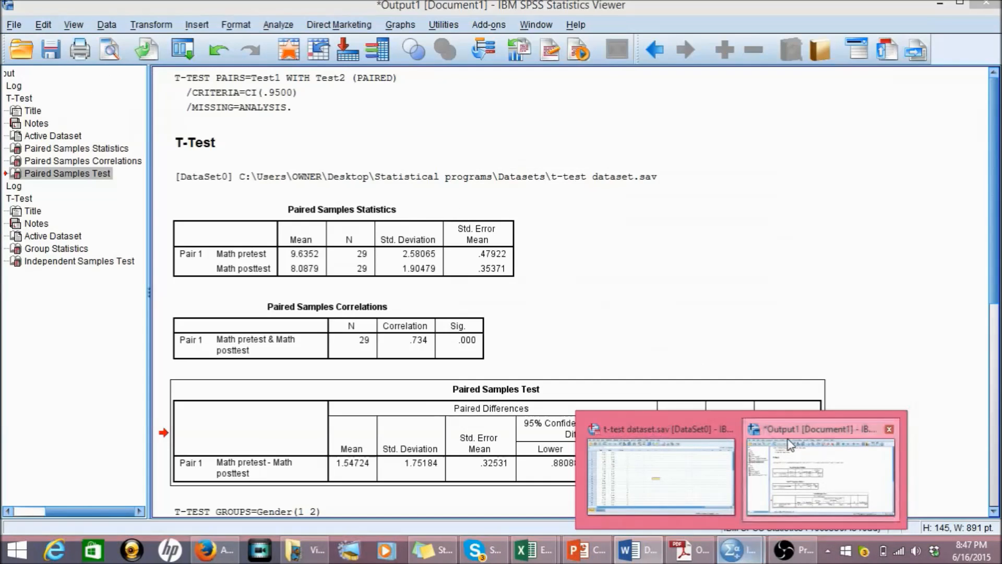
{"action": "left_click", "coordinate": [820, 470]}
{"action": "left_click", "coordinate": [992, 407]}
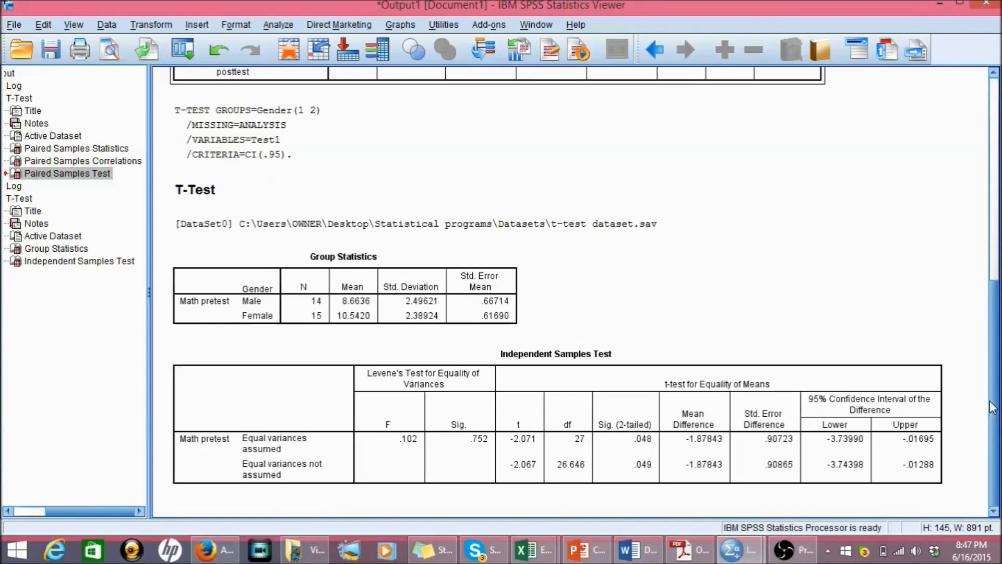
{"action": "left_click", "coordinate": [446, 281]}
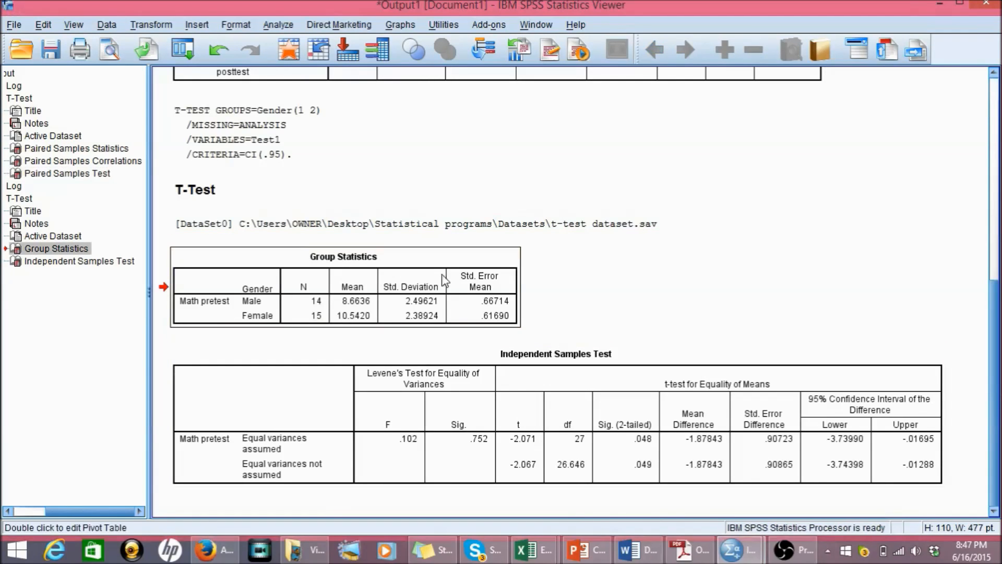
{"action": "double_click", "coordinate": [447, 282]}
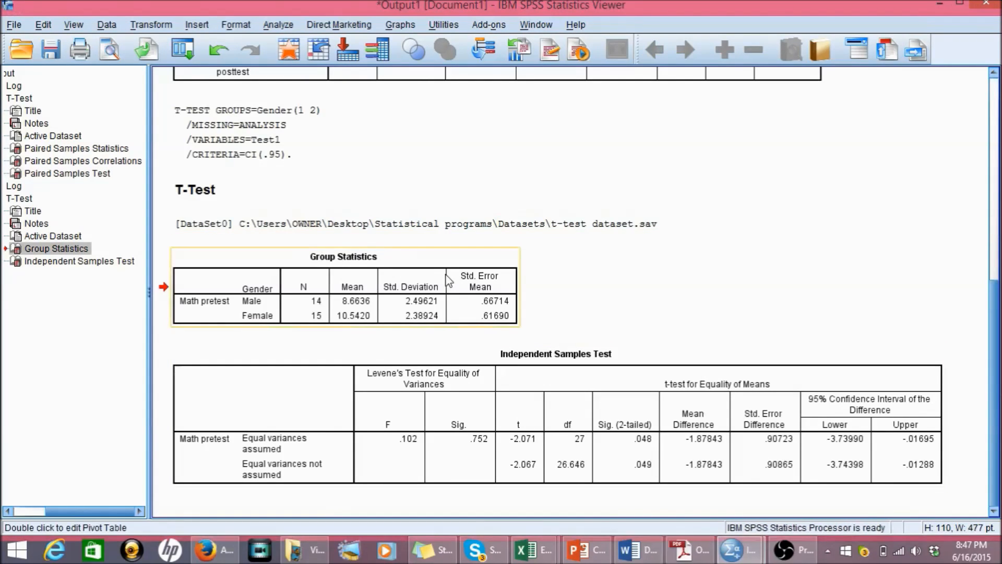
{"action": "right_click", "coordinate": [447, 281]}
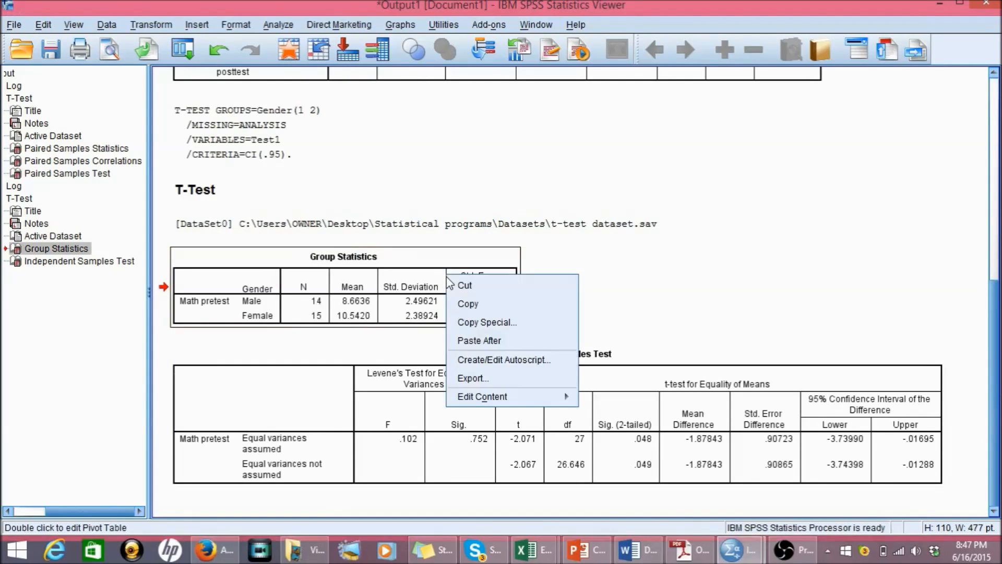
{"action": "left_click", "coordinate": [471, 303]}
- Paste the Group Statistics table into the Word document with source formatting, a few lines below the Paired Samples Test table
{"action": "mouse_move", "coordinate": [733, 549]}
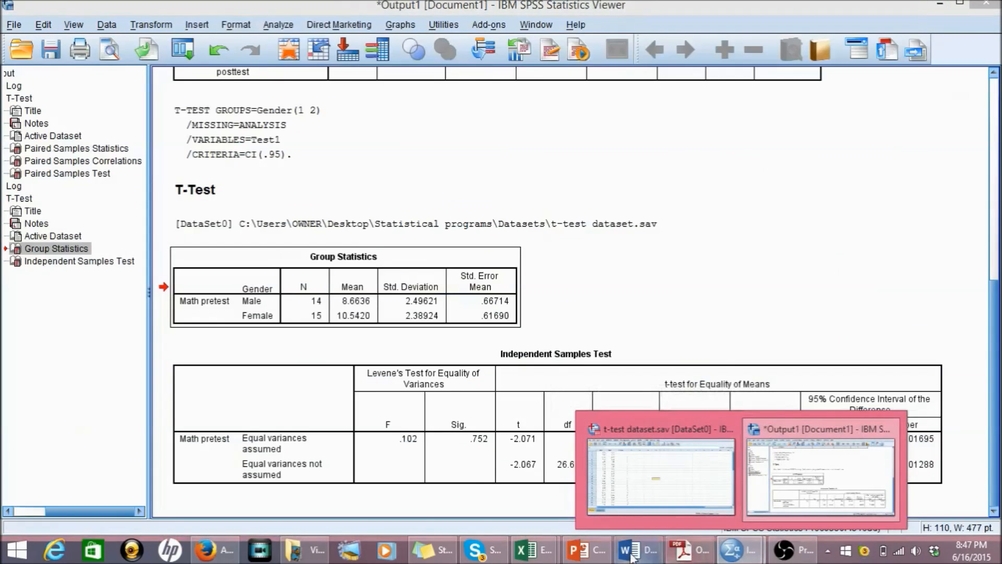
{"action": "left_click", "coordinate": [632, 550]}
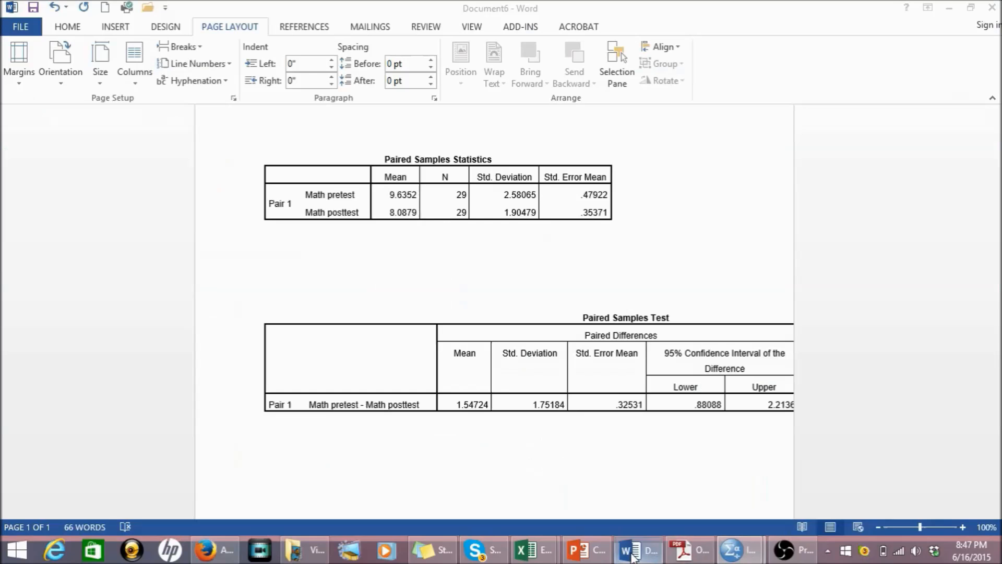
{"action": "right_click", "coordinate": [265, 494]}
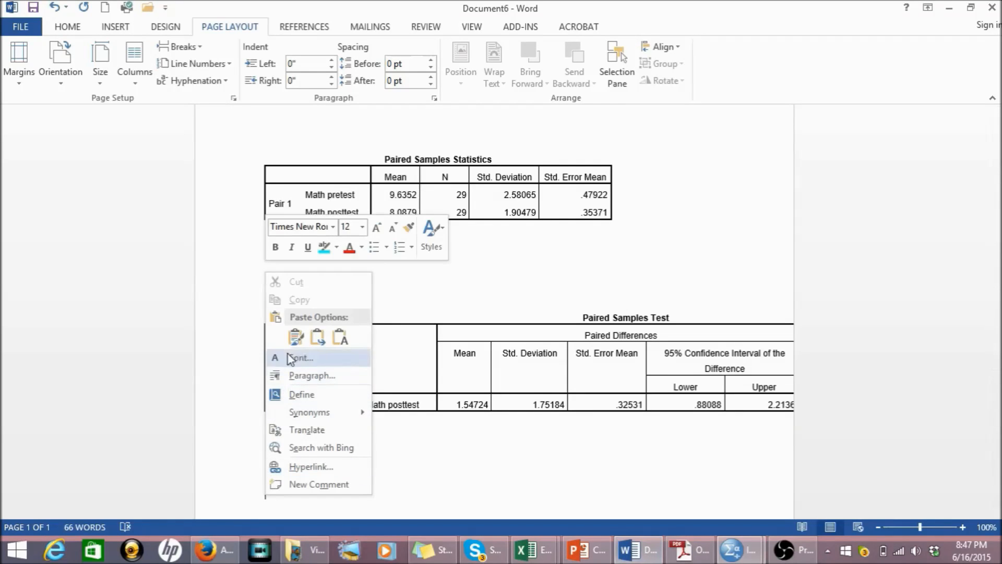
{"action": "left_click", "coordinate": [295, 339]}
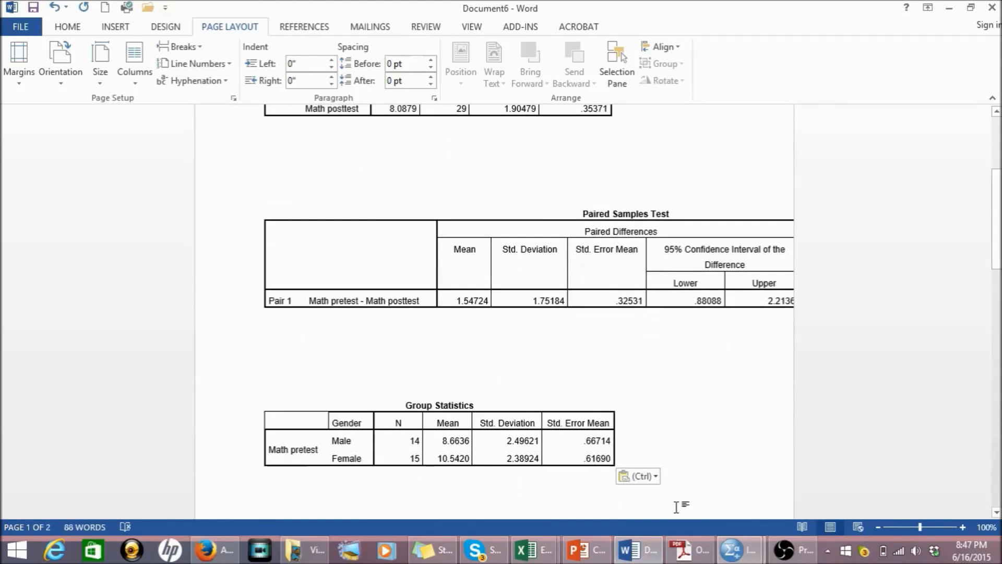
- Copy the Independent Samples Test table from SPSS and paste it into Word with source formatting, a few lines below the Group Statistics table
{"action": "mouse_move", "coordinate": [736, 555]}
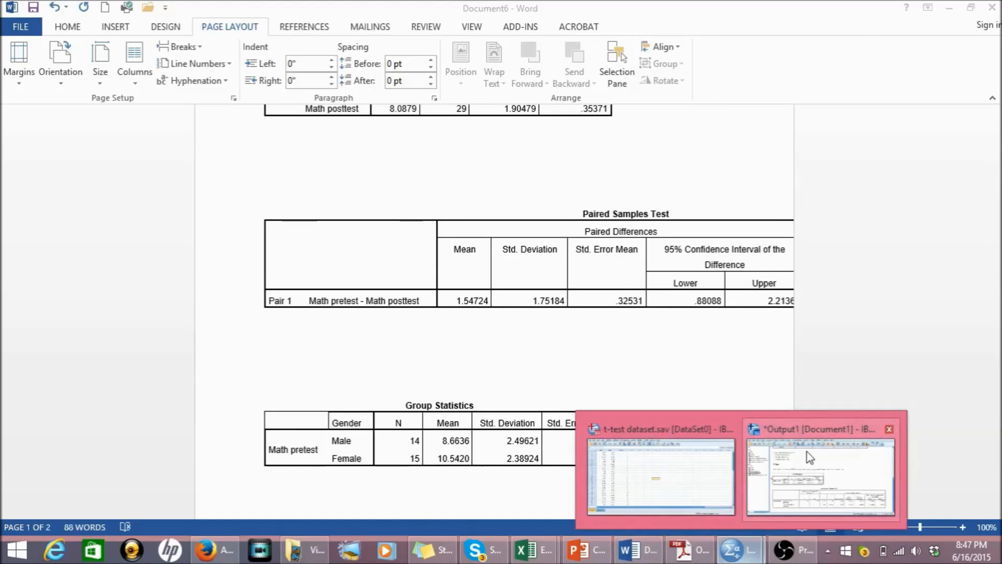
{"action": "left_click", "coordinate": [809, 455]}
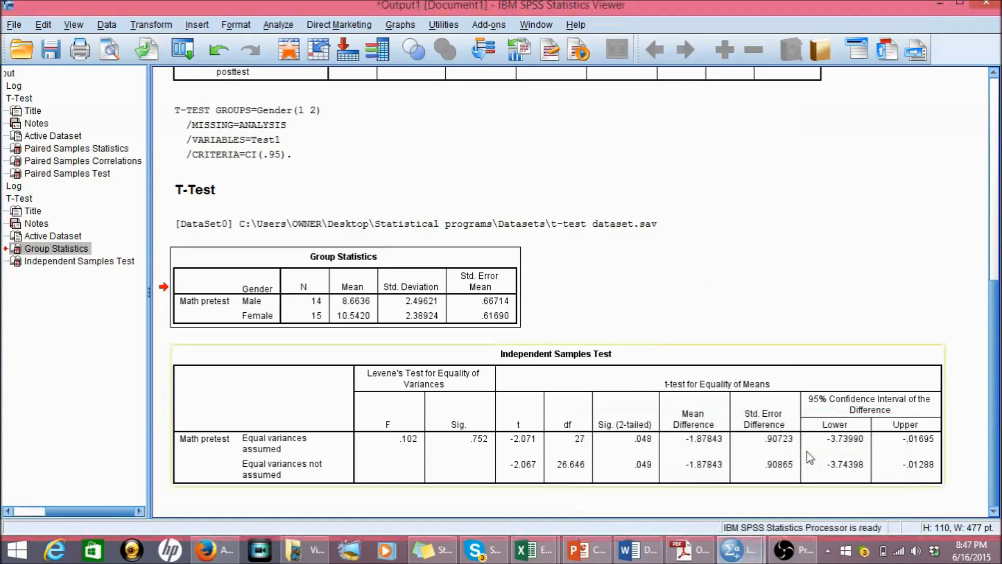
{"action": "right_click", "coordinate": [630, 395]}
{"action": "left_click", "coordinate": [665, 416]}
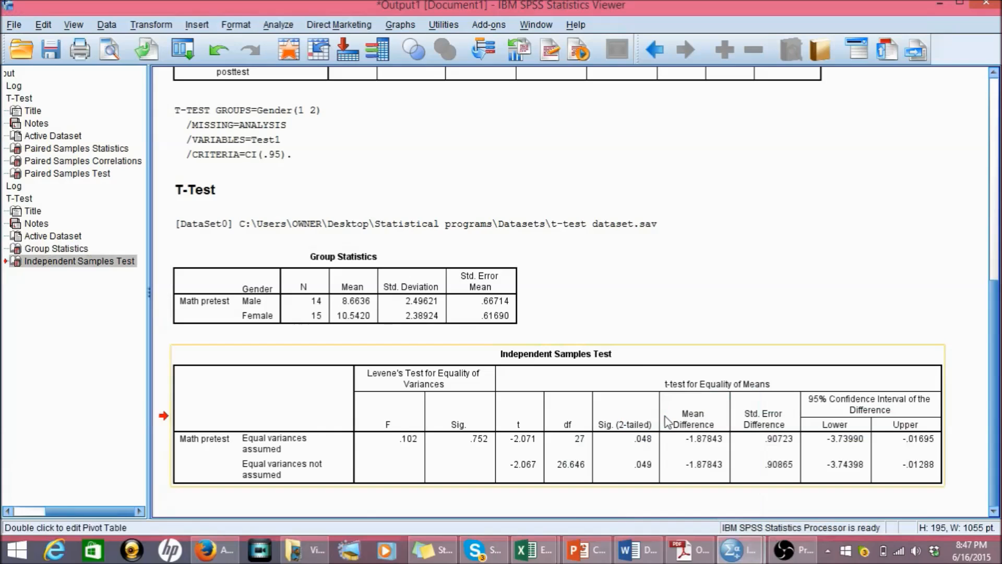
{"action": "left_click", "coordinate": [631, 550]}
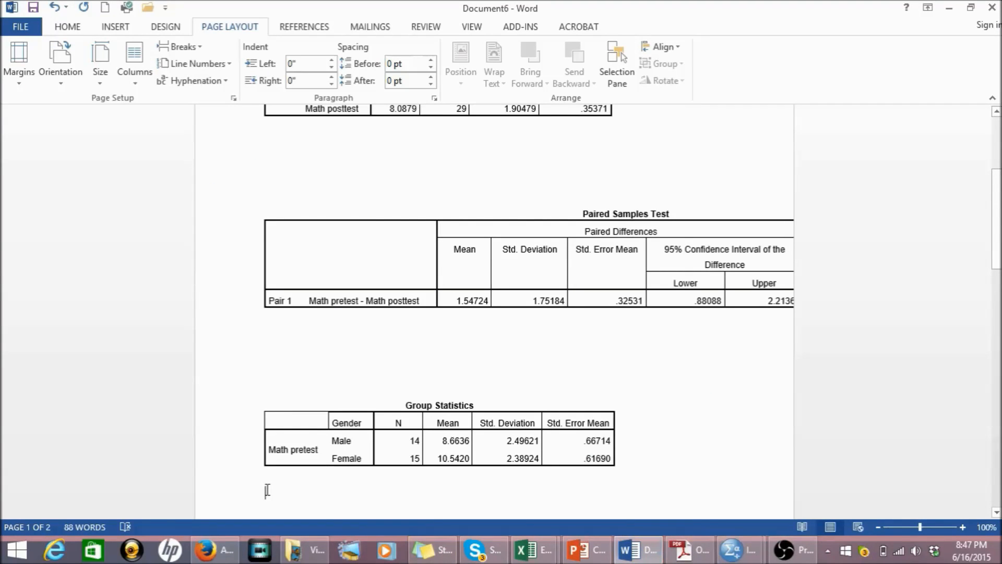
{"action": "scroll", "coordinate": [267, 491], "scroll_direction": "down", "scroll_amount": 2}
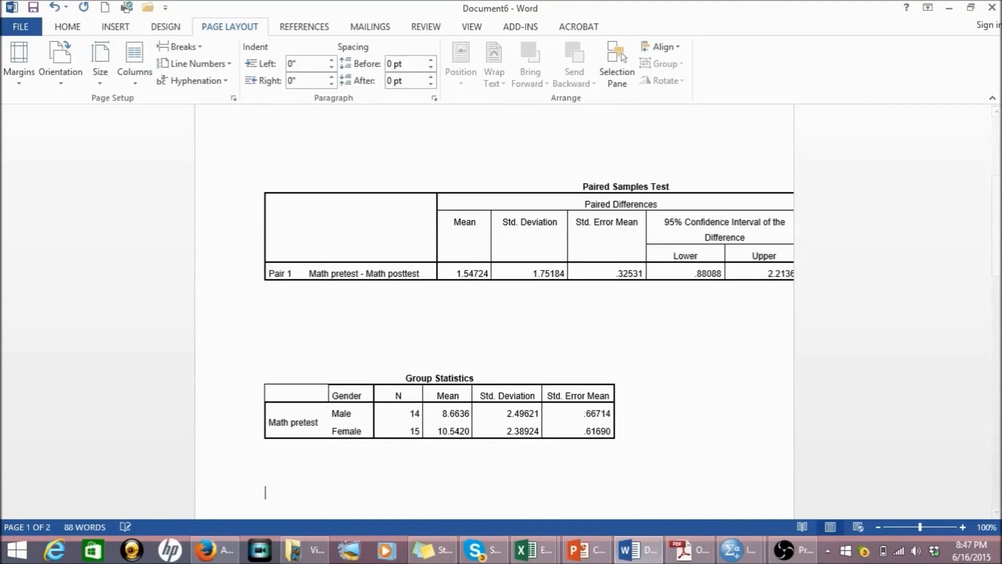
{"action": "left_click", "coordinate": [267, 492]}
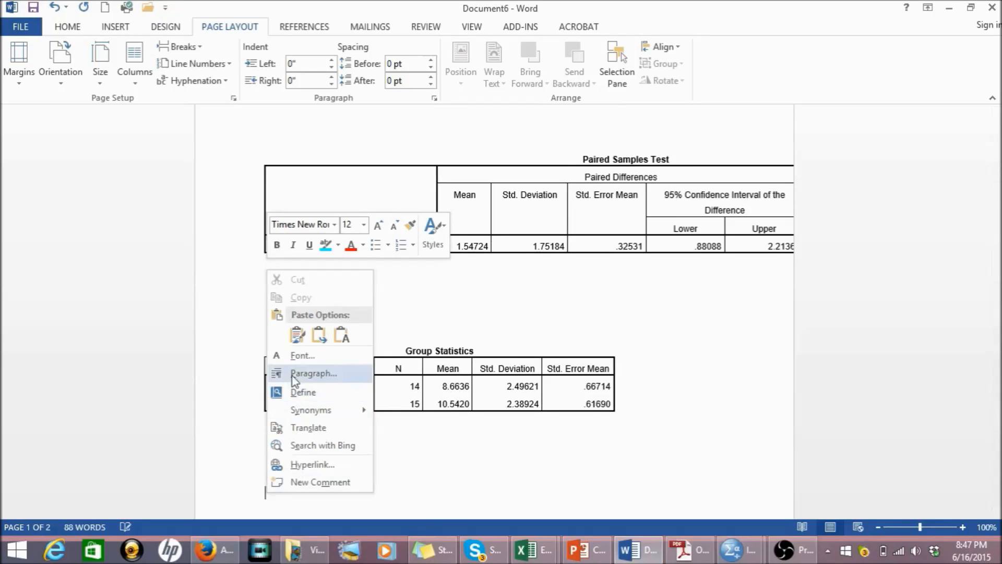
{"action": "left_click", "coordinate": [298, 336]}
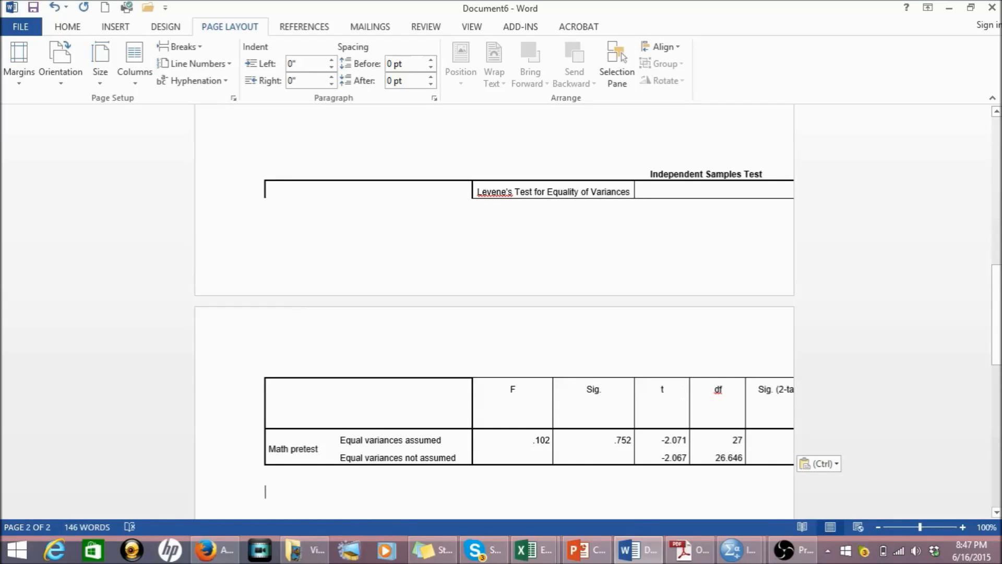
- Try to shift the Paired Samples Test table into the page's left margin, and undo the move
{"action": "left_click", "coordinate": [997, 175]}
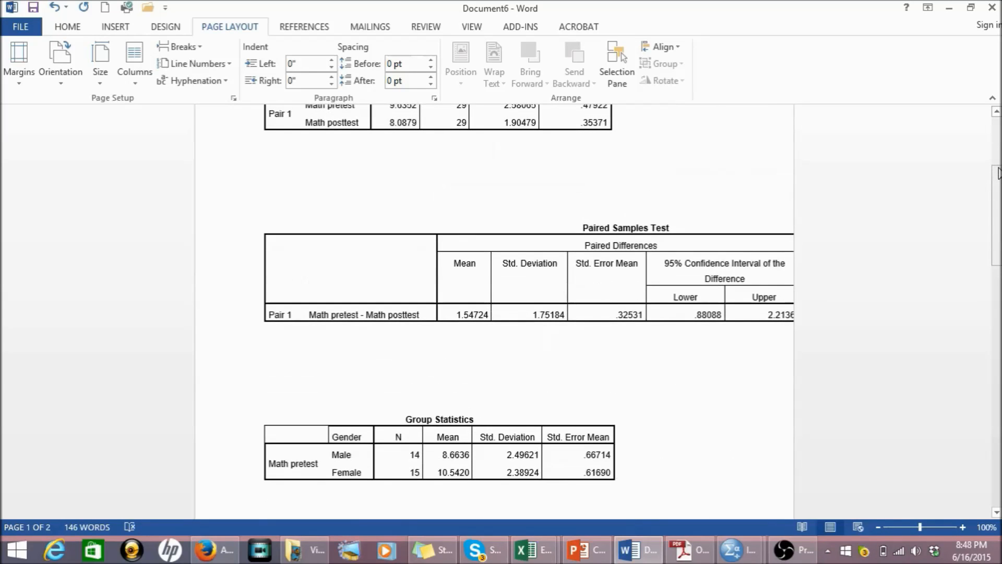
{"action": "left_click", "coordinate": [998, 147]}
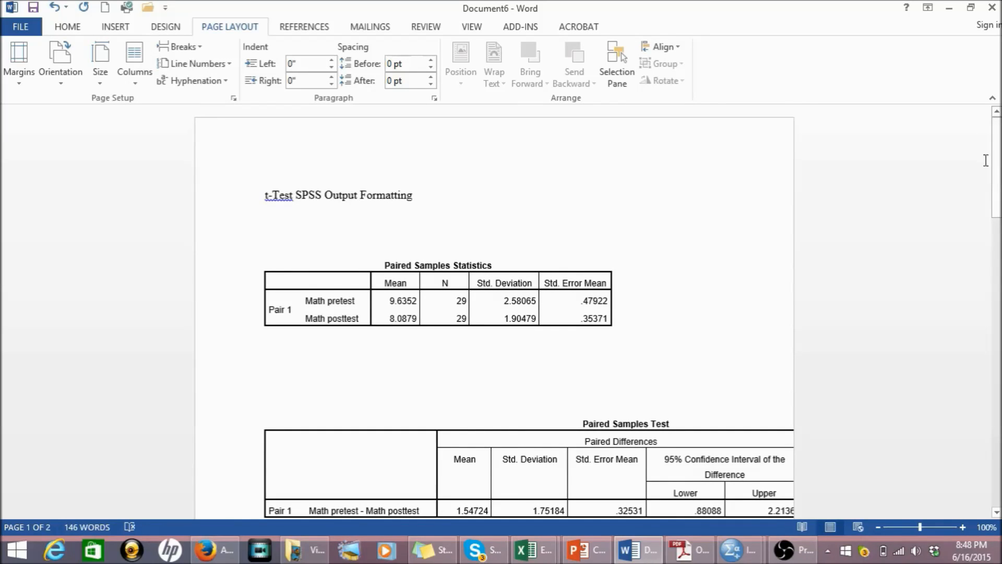
{"action": "left_click", "coordinate": [997, 324]}
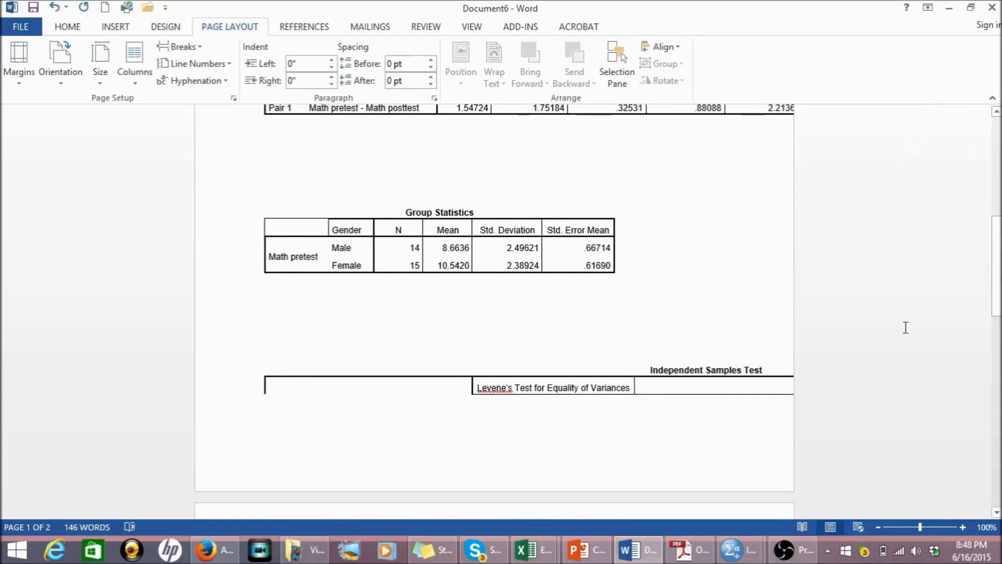
{"action": "left_click", "coordinate": [996, 112]}
{"action": "left_click", "coordinate": [996, 112]}
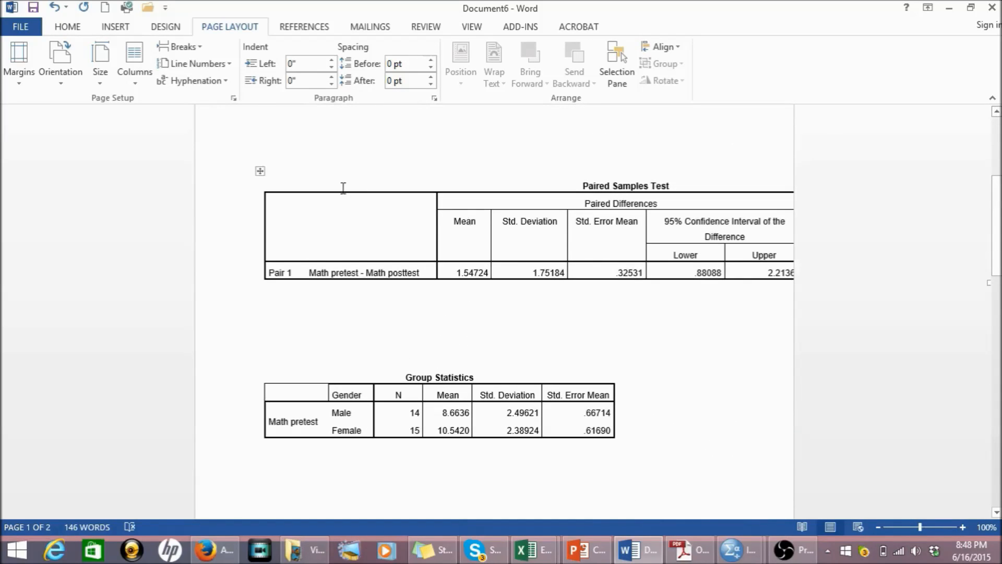
{"action": "left_click", "coordinate": [259, 173]}
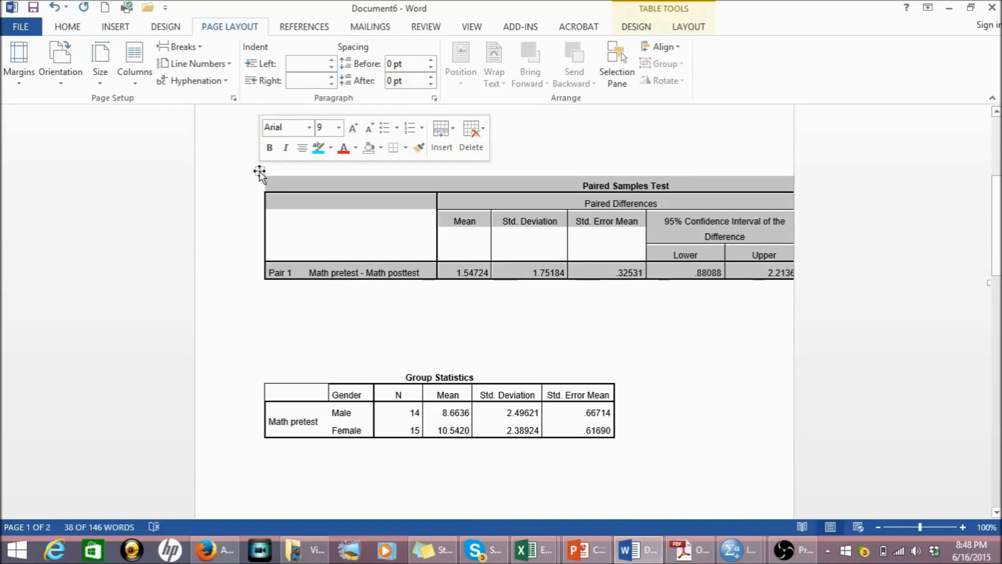
{"action": "mouse_move", "coordinate": [260, 172]}
{"action": "left_mouse_down"}
{"action": "mouse_move", "coordinate": [231, 157]}
{"action": "mouse_move", "coordinate": [376, 146]}
{"action": "mouse_move", "coordinate": [249, 168]}
{"action": "mouse_move", "coordinate": [304, 233]}
{"action": "mouse_move", "coordinate": [367, 214]}
{"action": "mouse_move", "coordinate": [326, 186]}
{"action": "mouse_move", "coordinate": [241, 179]}
{"action": "mouse_move", "coordinate": [488, 175]}
{"action": "mouse_move", "coordinate": [253, 182]}
{"action": "mouse_move", "coordinate": [394, 165]}
{"action": "mouse_move", "coordinate": [208, 190]}
{"action": "mouse_move", "coordinate": [271, 162]}
{"action": "mouse_move", "coordinate": [261, 173]}
{"action": "left_mouse_up"}
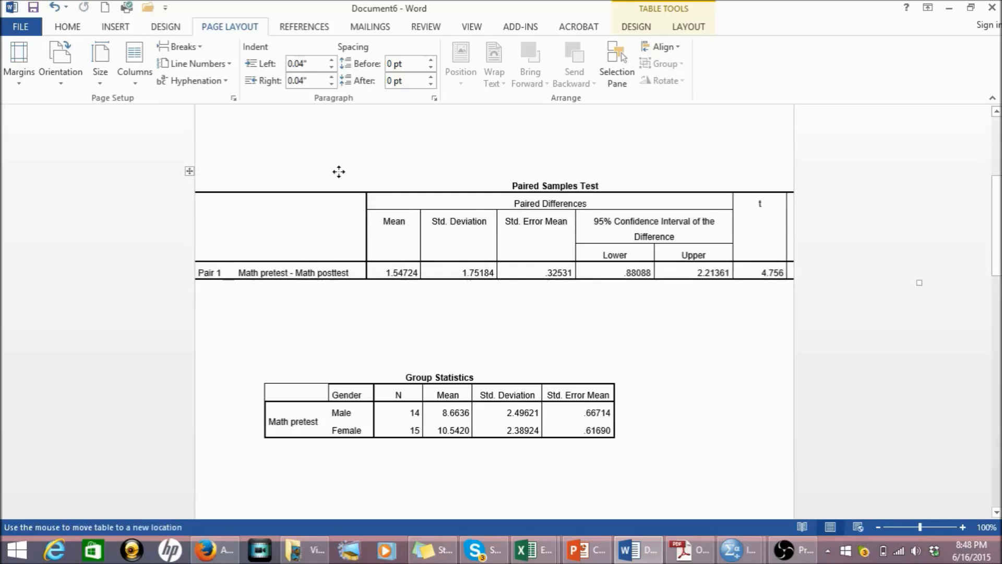
{"action": "left_click", "coordinate": [190, 173]}
{"action": "left_click_drag", "start_coordinate": [187, 169], "coordinate": [303, 163]}
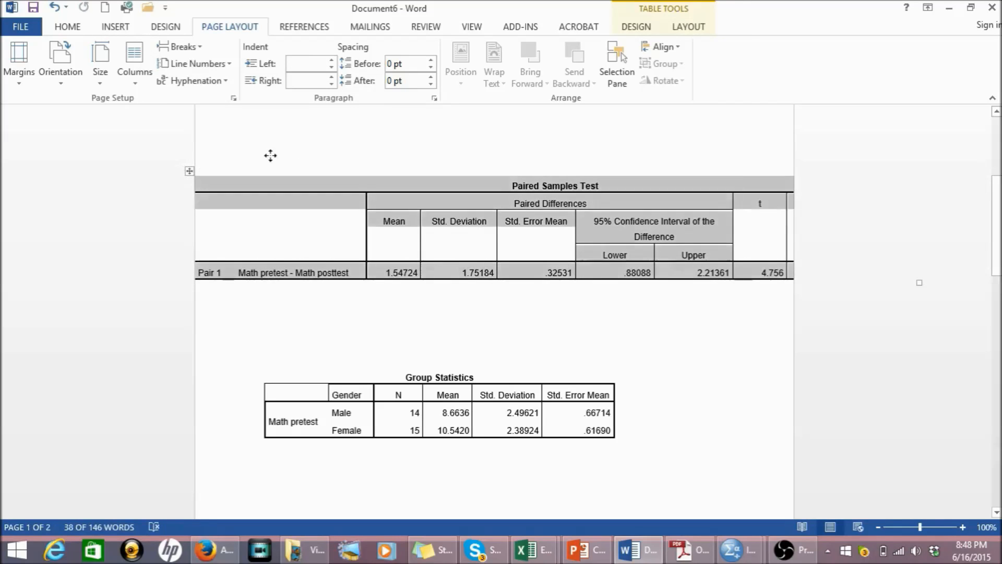
{"action": "left_click", "coordinate": [254, 146]}
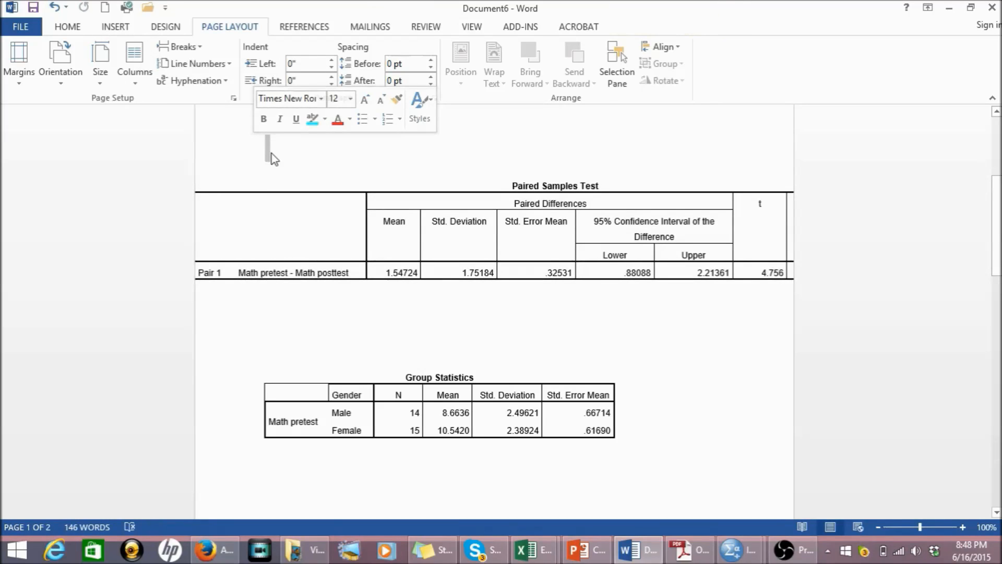
{"action": "left_click", "coordinate": [271, 153]}
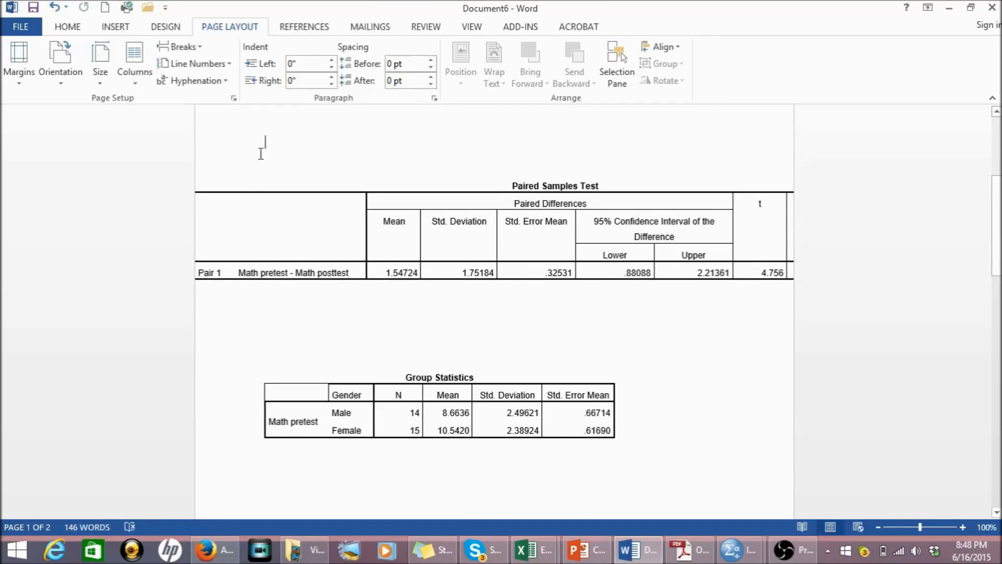
{"action": "left_click", "coordinate": [55, 7]}
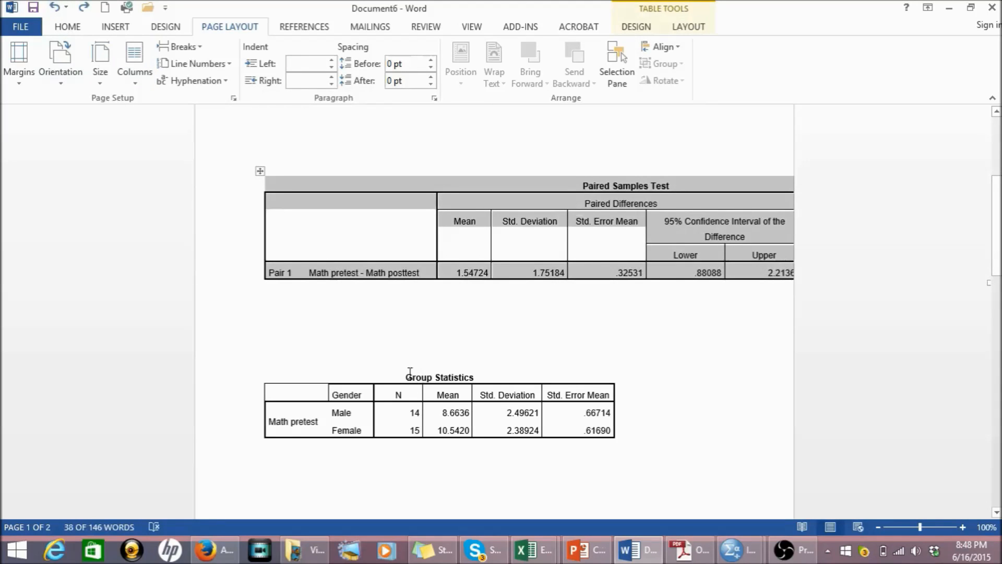
- Shrink the whole Paired Samples Test table so that all its columns fit within the page, viewing the document at 80% zoom
{"action": "left_click", "coordinate": [261, 171]}
{"action": "left_click", "coordinate": [381, 166]}
{"action": "key", "text": "ctrl"}
{"action": "key", "text": "ctrl"}
{"action": "left_click", "coordinate": [260, 172]}
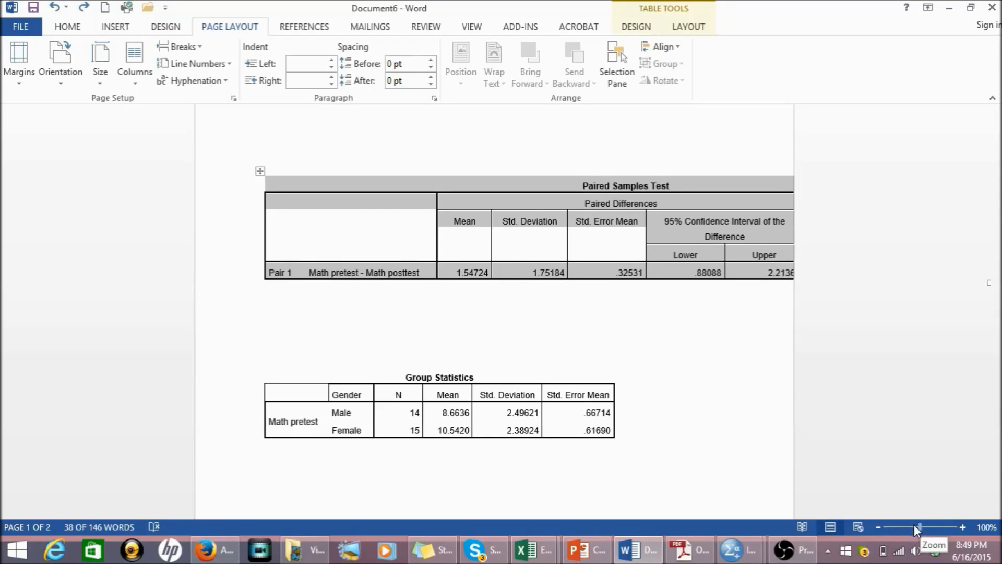
{"action": "left_click", "coordinate": [878, 527]}
{"action": "left_click", "coordinate": [878, 527]}
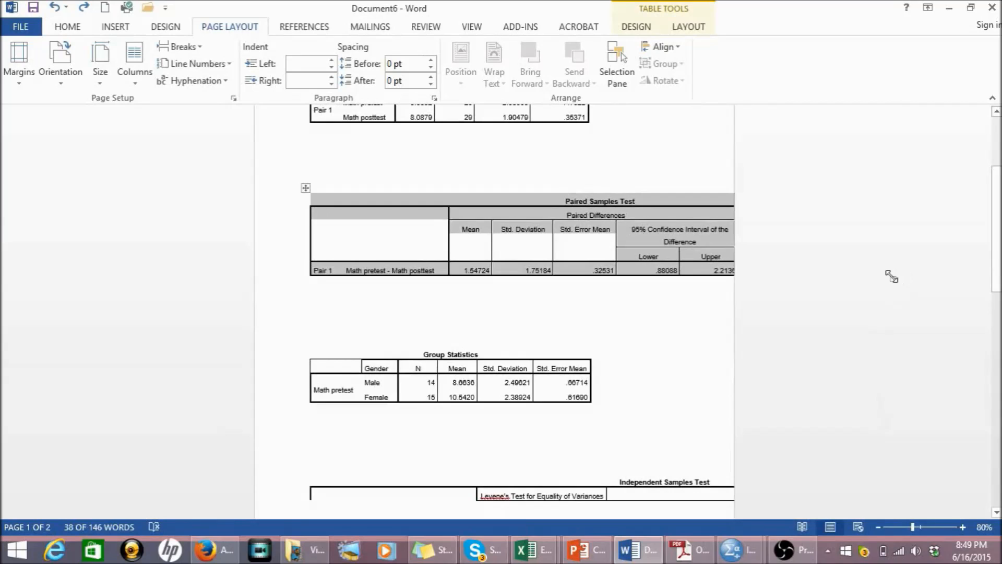
{"action": "left_click_drag", "start_coordinate": [893, 278], "coordinate": [679, 255]}
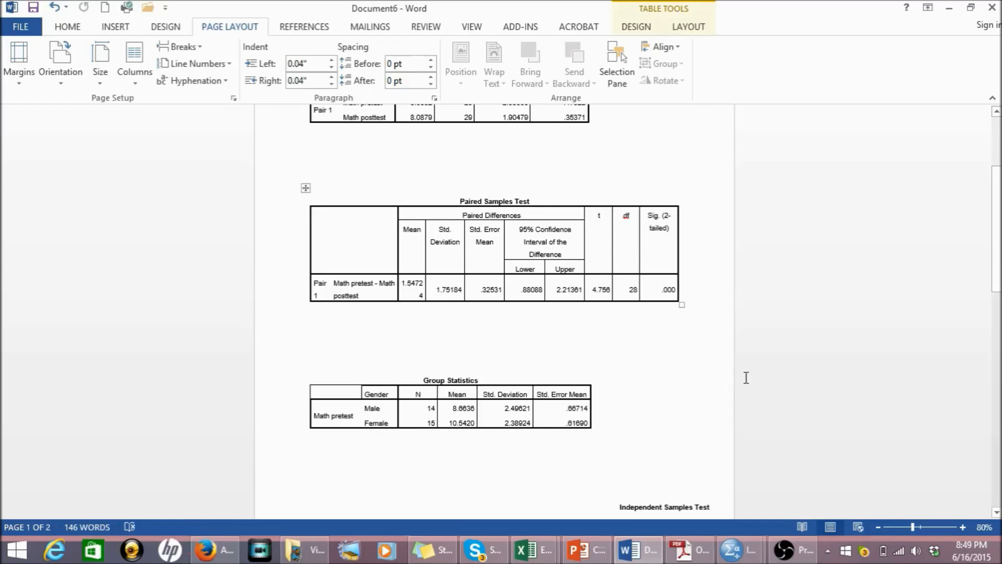
- Insert three blank lines below the Group Statistics table to push the whole Independent Samples Test table onto page 2
{"action": "left_click", "coordinate": [997, 450]}
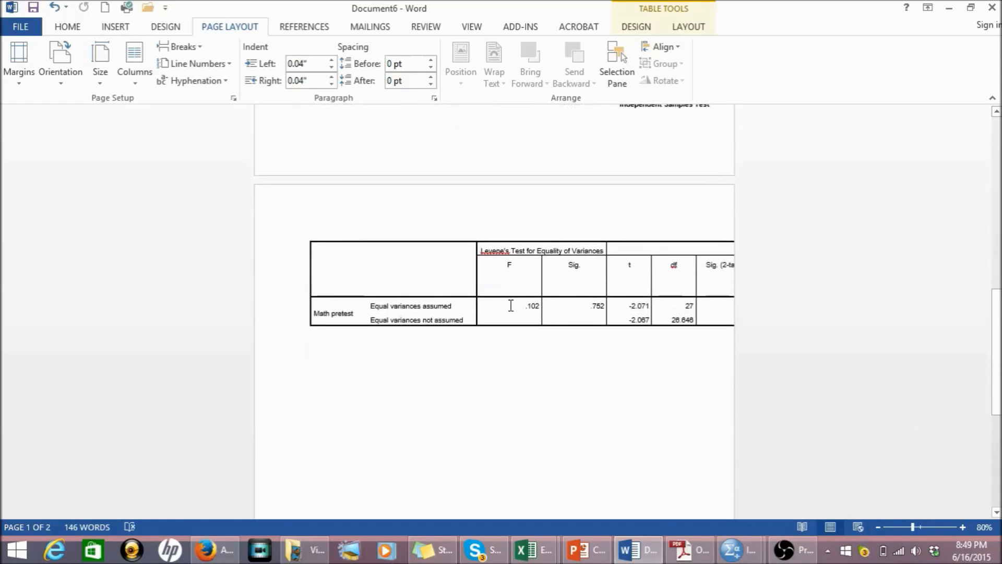
{"action": "left_click", "coordinate": [338, 252]}
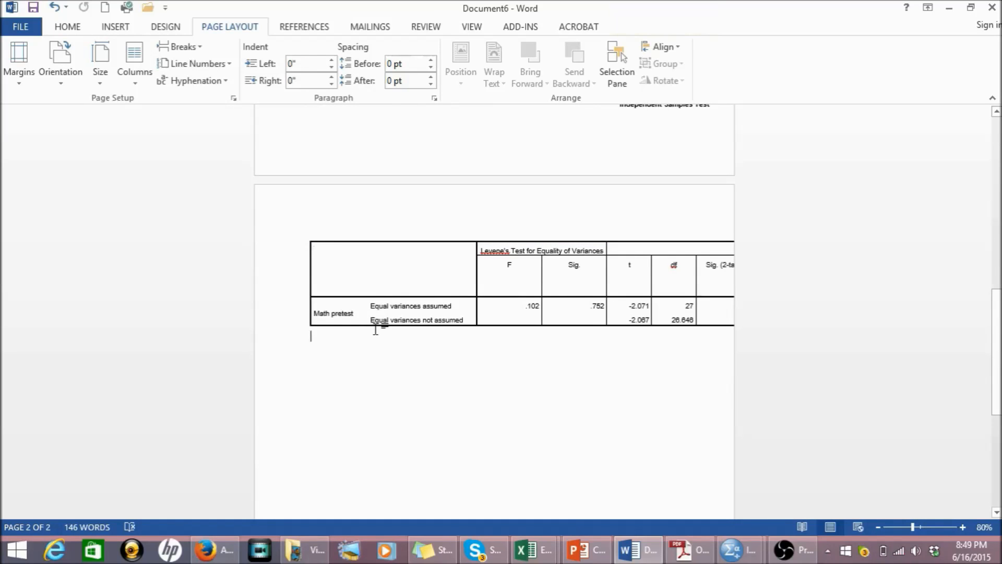
{"action": "left_click", "coordinate": [622, 278]}
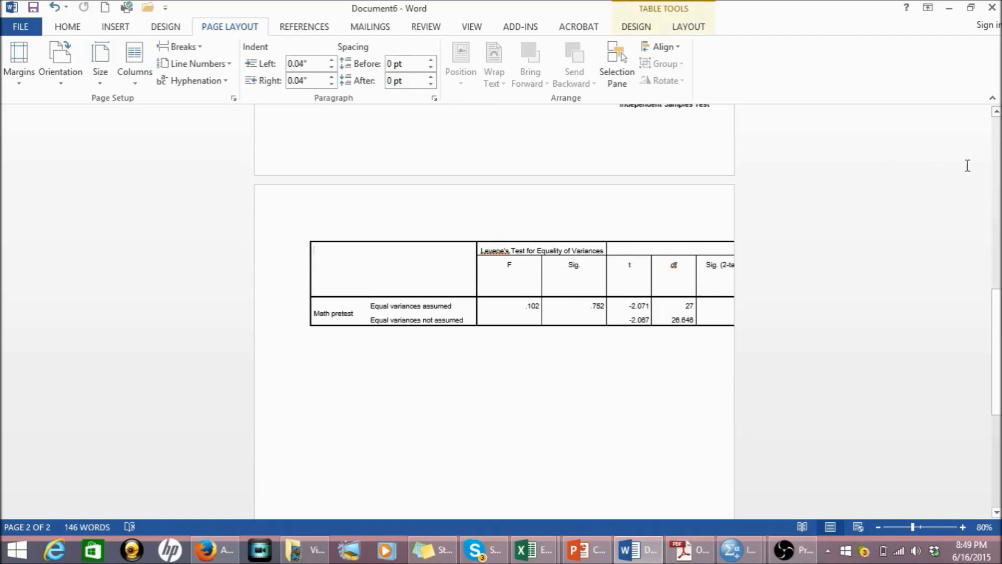
{"action": "left_click", "coordinate": [996, 113]}
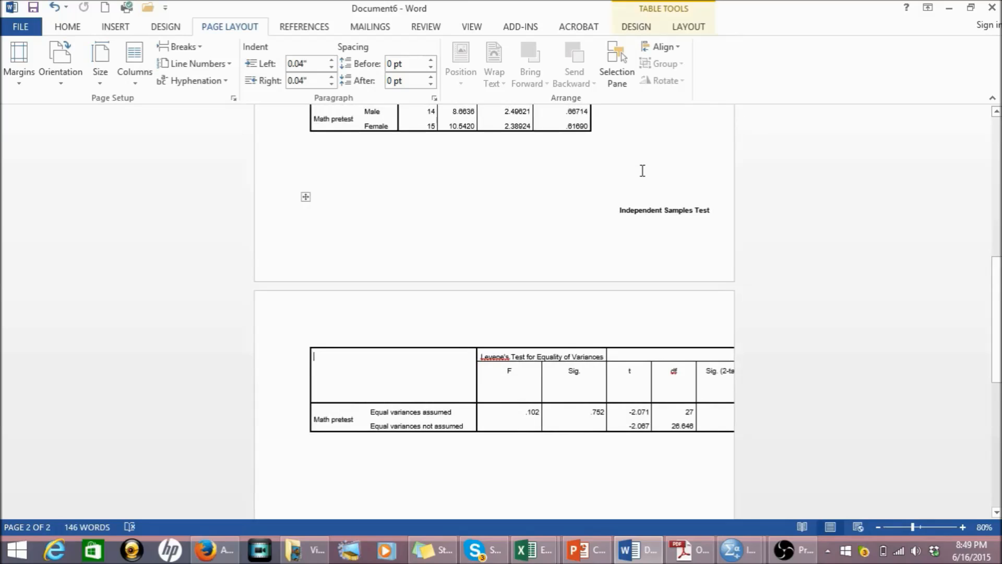
{"action": "left_click", "coordinate": [643, 171]}
{"action": "left_click", "coordinate": [614, 157]}
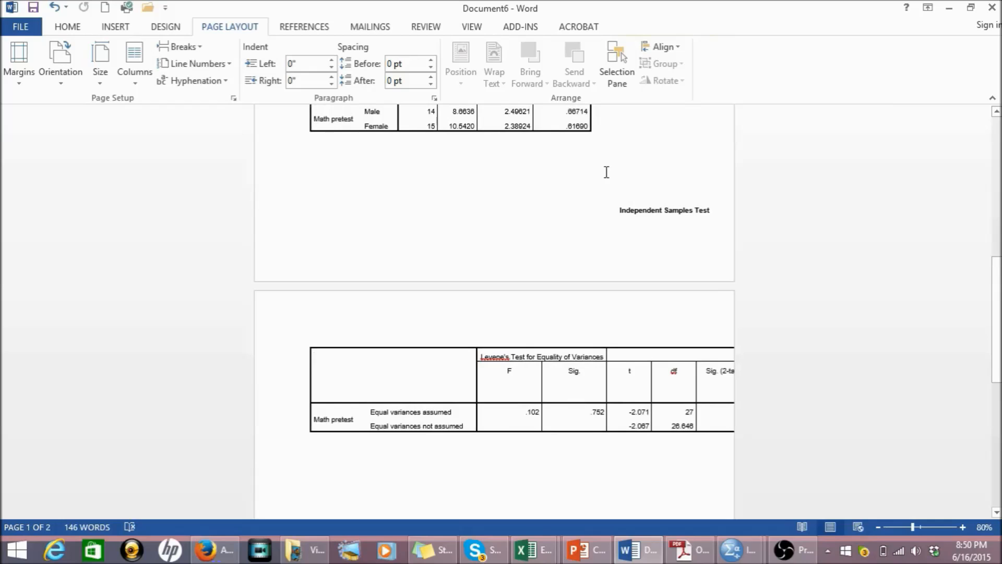
{"action": "key", "text": "Return"}
{"action": "key", "text": "Return"}
{"action": "key", "text": "Return"}
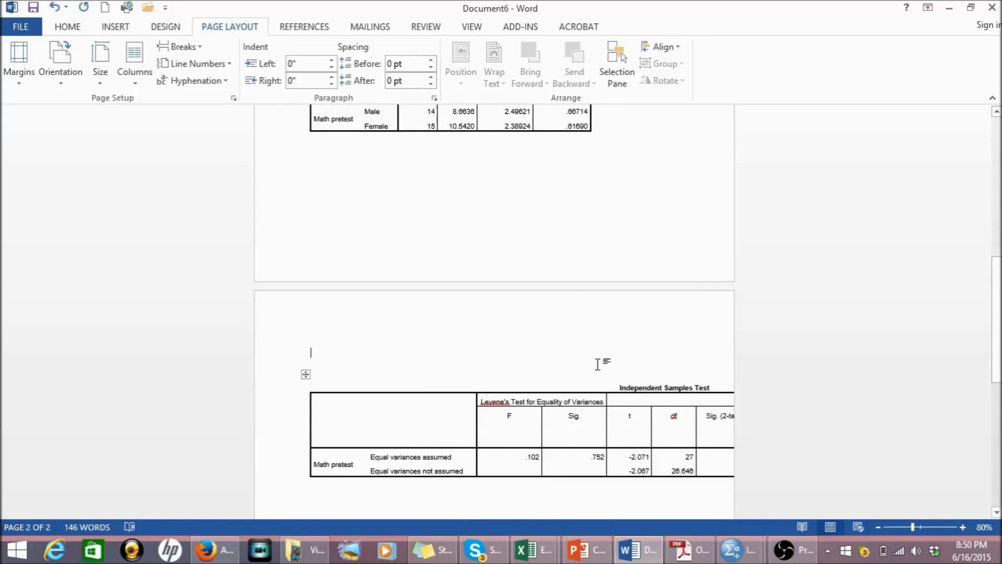
- Shrink the Independent Samples Test table so that all its columns fit within the page margins, viewing the document at 70% zoom
{"action": "left_click", "coordinate": [307, 374]}
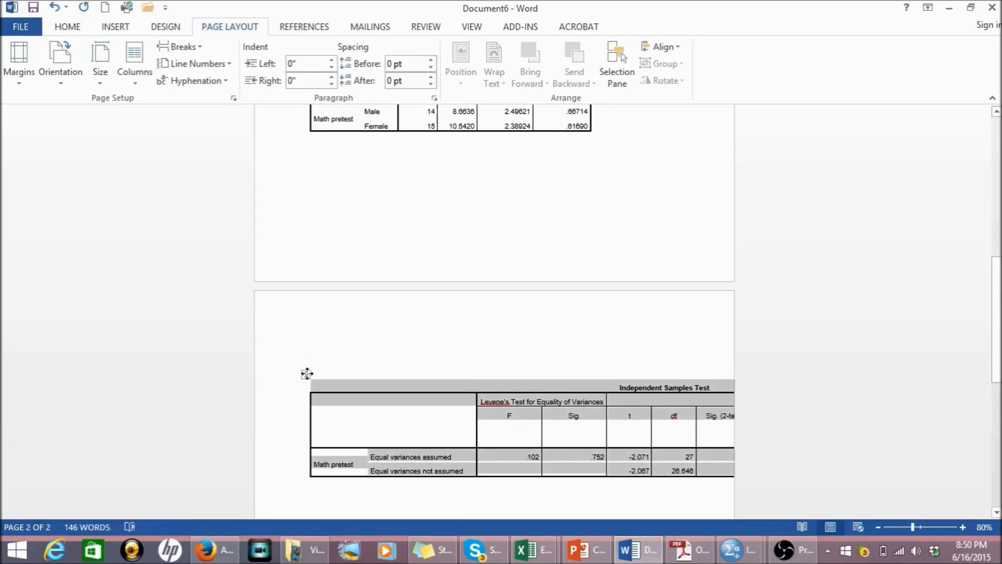
{"action": "left_click", "coordinate": [306, 374]}
{"action": "left_click", "coordinate": [855, 478]}
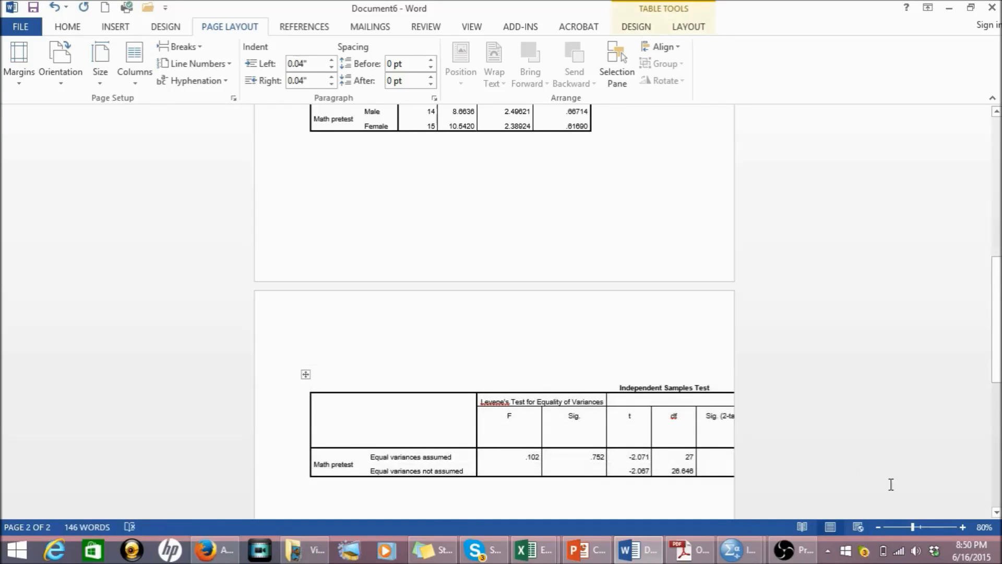
{"action": "left_click", "coordinate": [879, 526]}
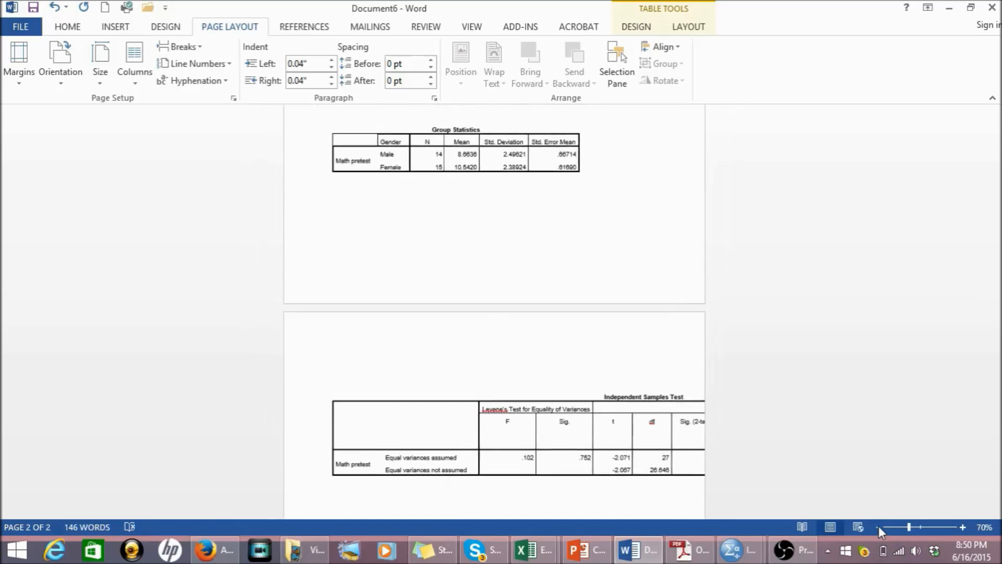
{"action": "left_click_drag", "start_coordinate": [955, 476], "coordinate": [825, 467]}
{"action": "left_click_drag", "start_coordinate": [703, 454], "coordinate": [658, 449]}
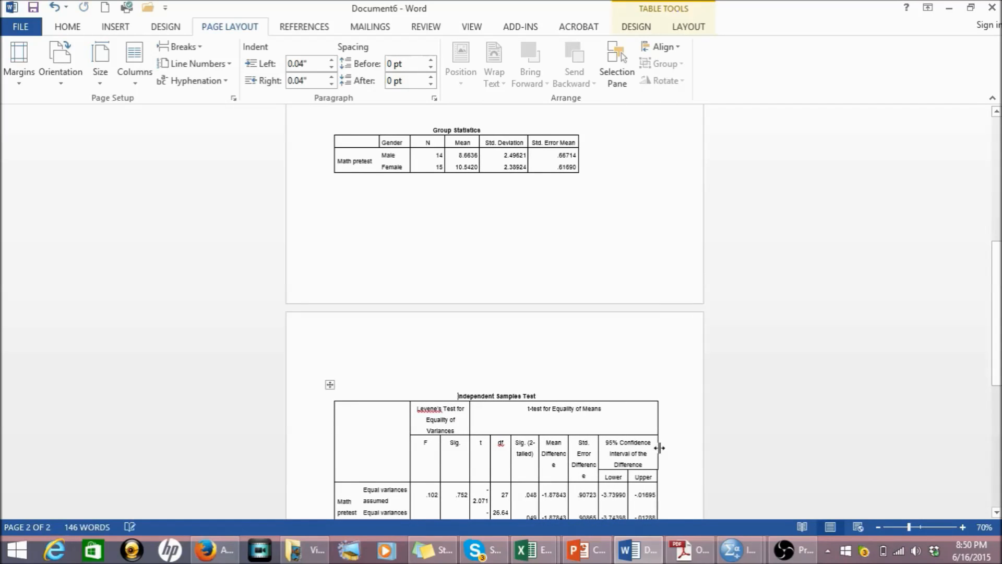
- Enlarge the view to 110% and review the resized tables from the end of page 2 back up to the document title
{"action": "left_click", "coordinate": [994, 167]}
{"action": "left_click_drag", "start_coordinate": [996, 238], "coordinate": [997, 480]}
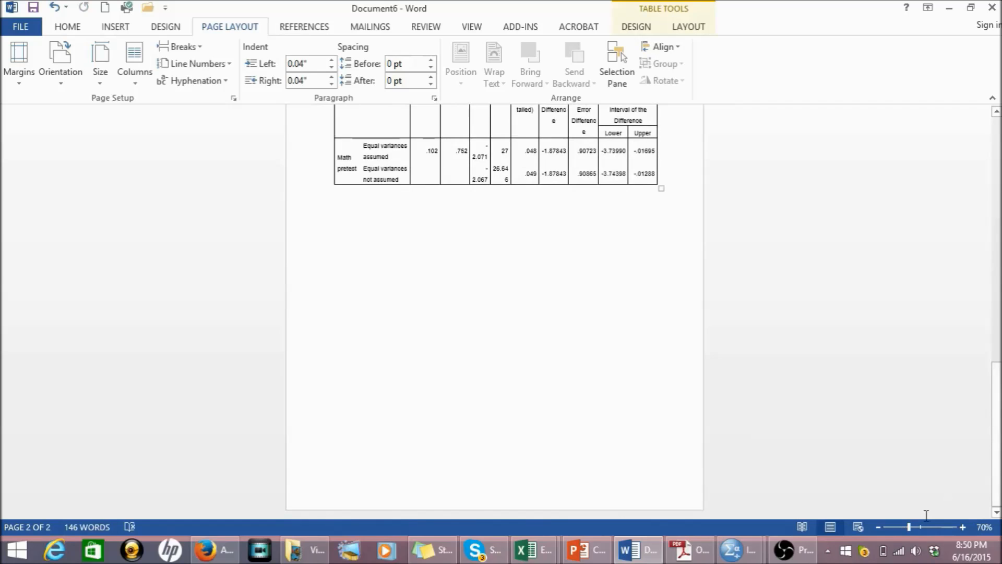
{"action": "left_click", "coordinate": [963, 528]}
{"action": "left_click", "coordinate": [962, 527]}
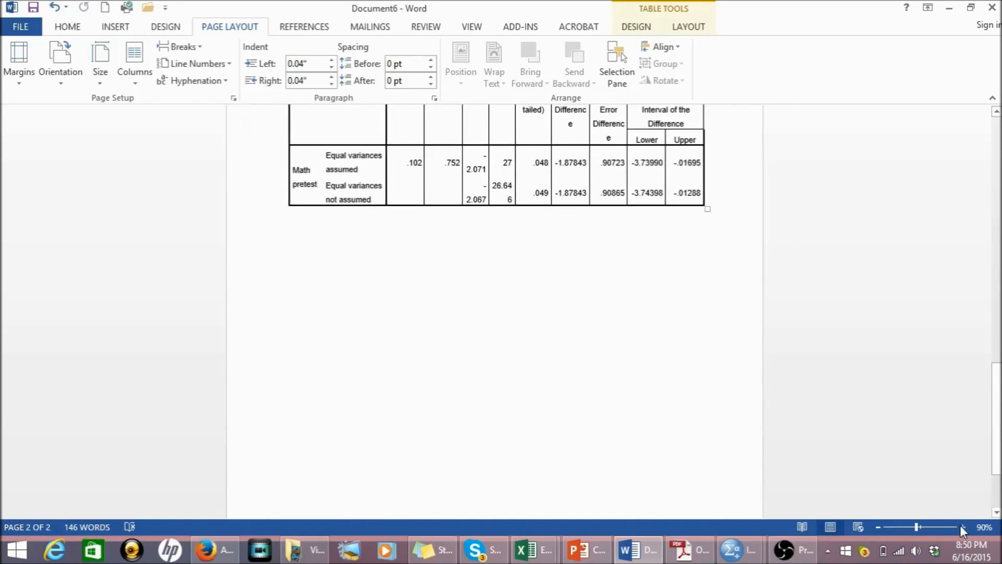
{"action": "left_click", "coordinate": [962, 527]}
{"action": "left_click", "coordinate": [962, 527]}
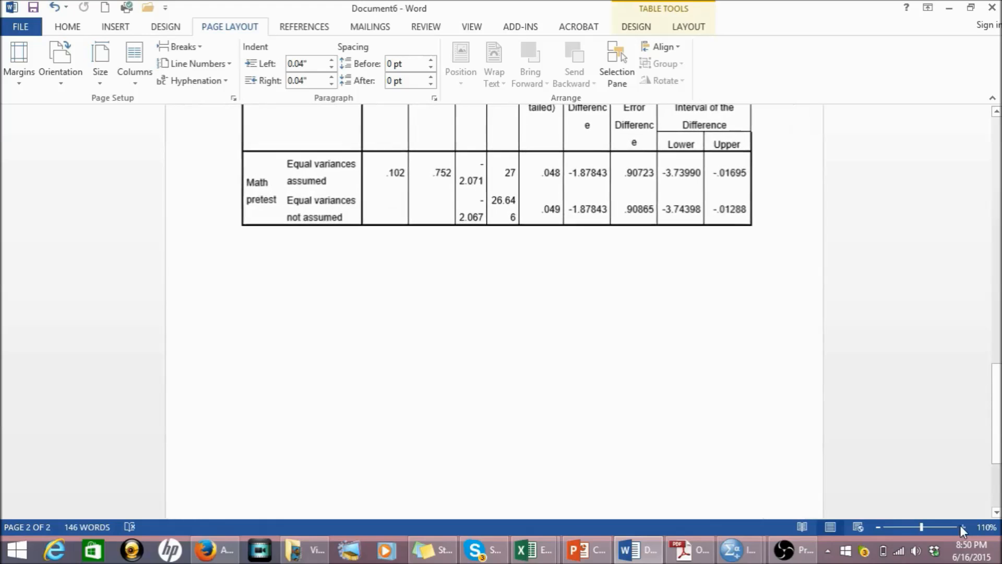
{"action": "left_click", "coordinate": [1000, 203]}
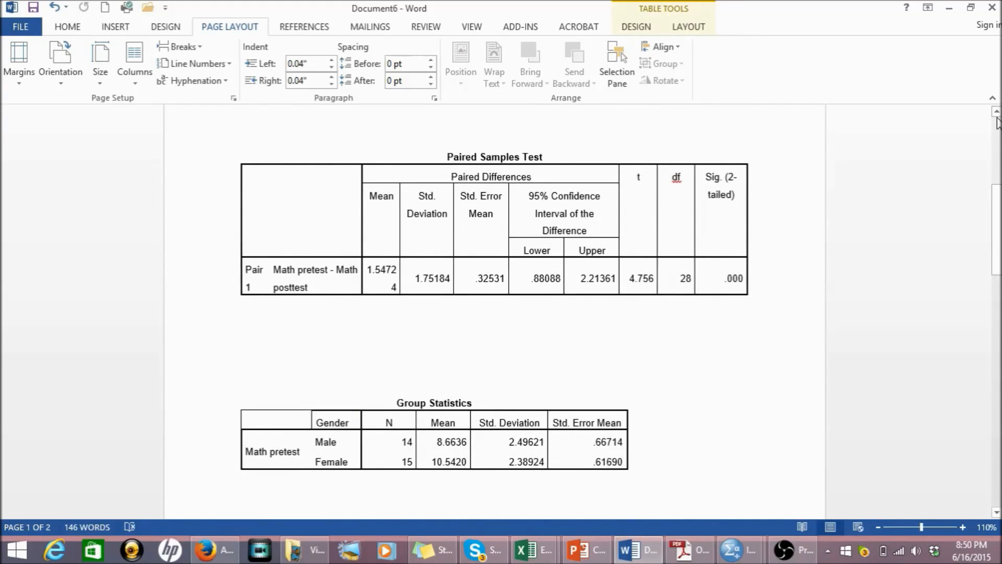
{"action": "scroll", "coordinate": [998, 122], "scroll_direction": "up", "scroll_amount": 3}
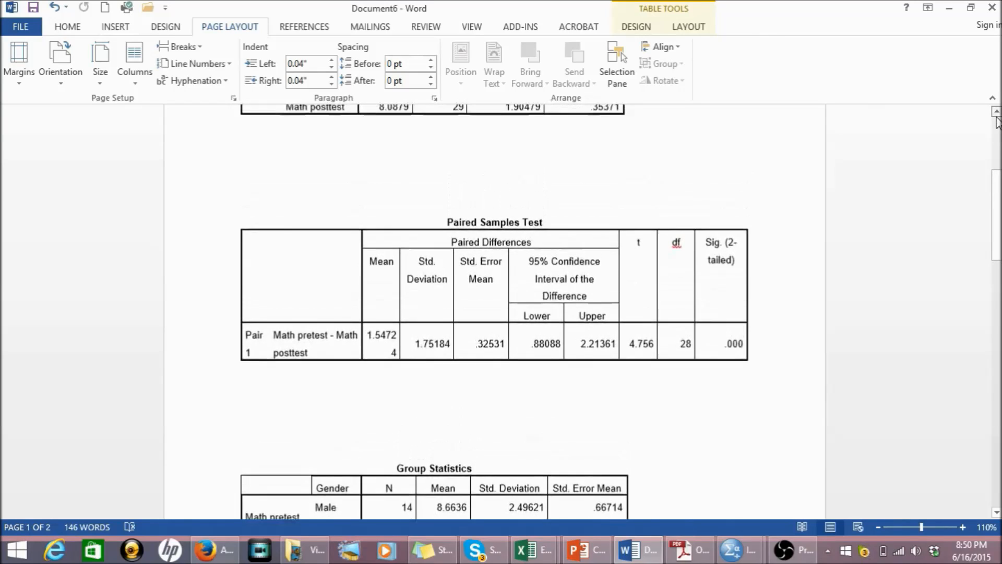
{"action": "scroll", "coordinate": [997, 121], "scroll_direction": "up", "scroll_amount": 4}
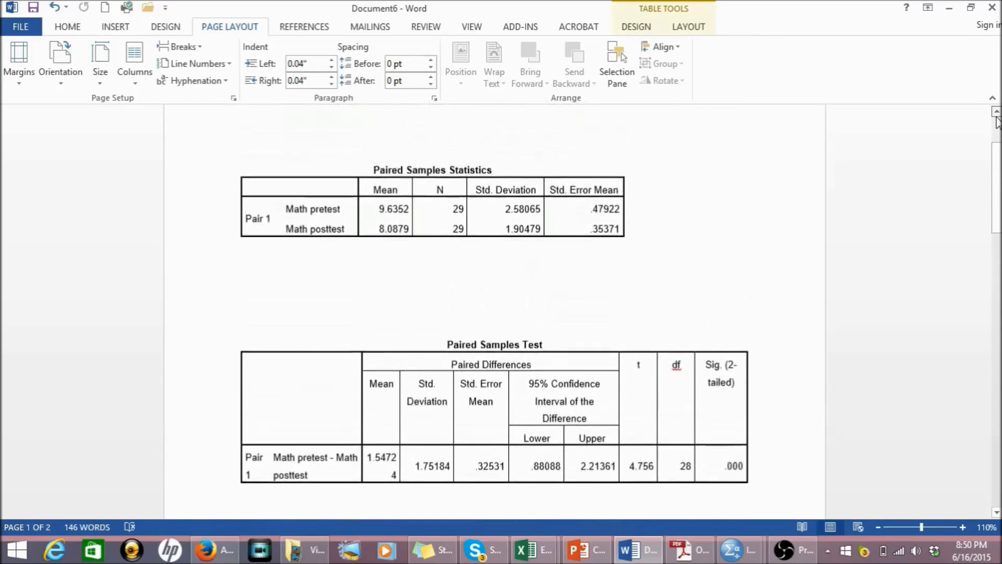
{"action": "scroll", "coordinate": [998, 122], "scroll_direction": "up", "scroll_amount": 1}
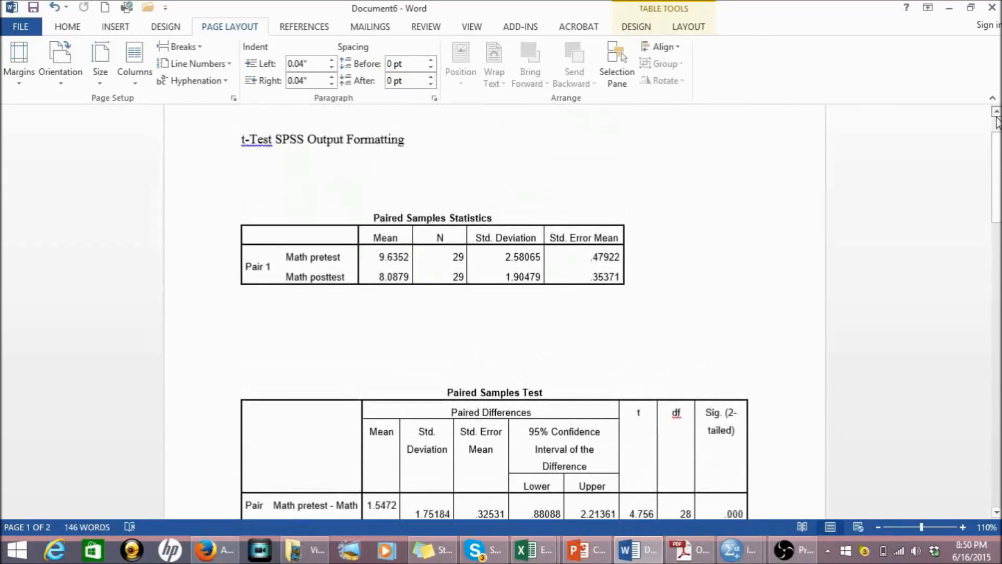
- Center the title line "t-Test SPSS Output Formatting" on the page
{"action": "double_click", "coordinate": [340, 141]}
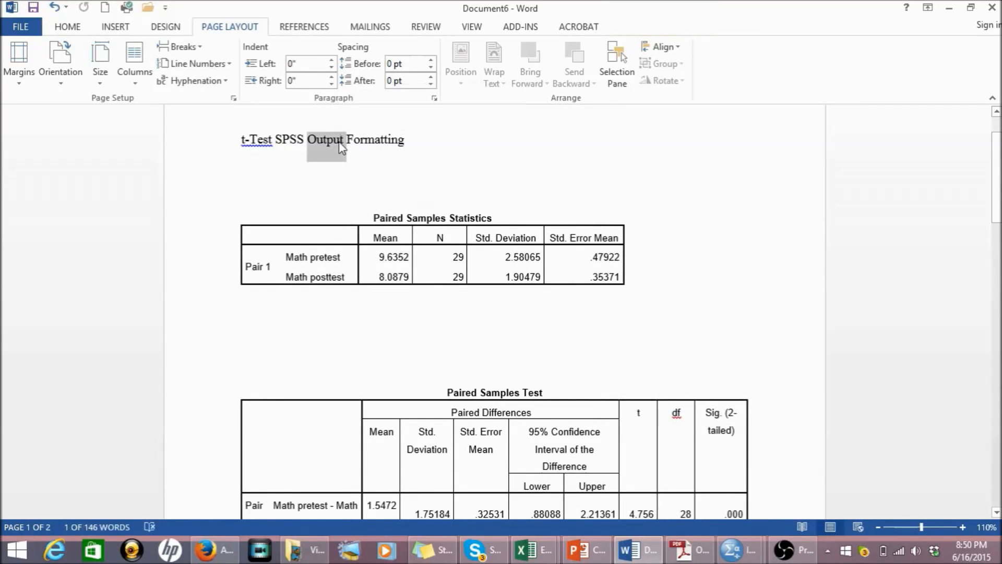
{"action": "triple_click", "coordinate": [340, 144]}
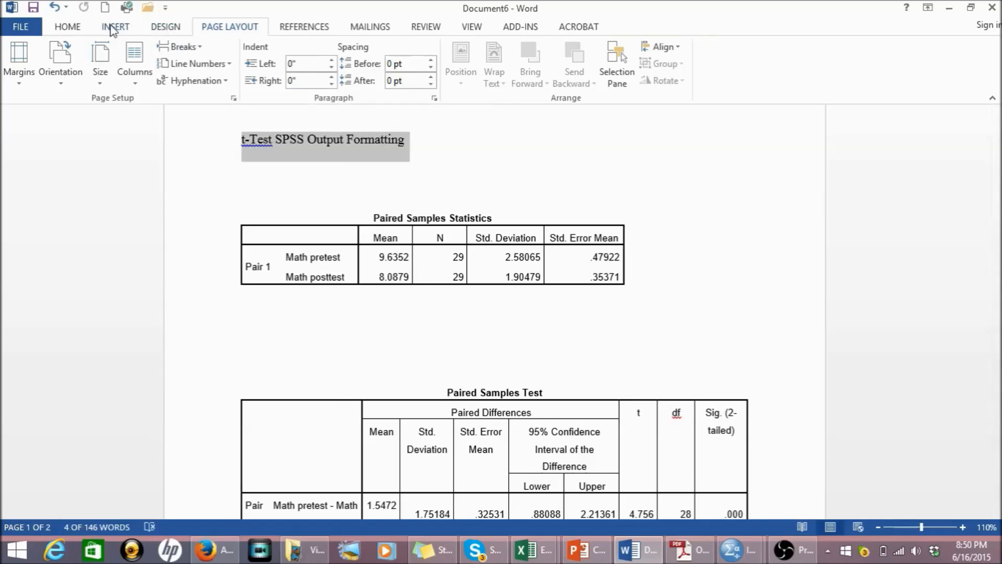
{"action": "left_click", "coordinate": [68, 27]}
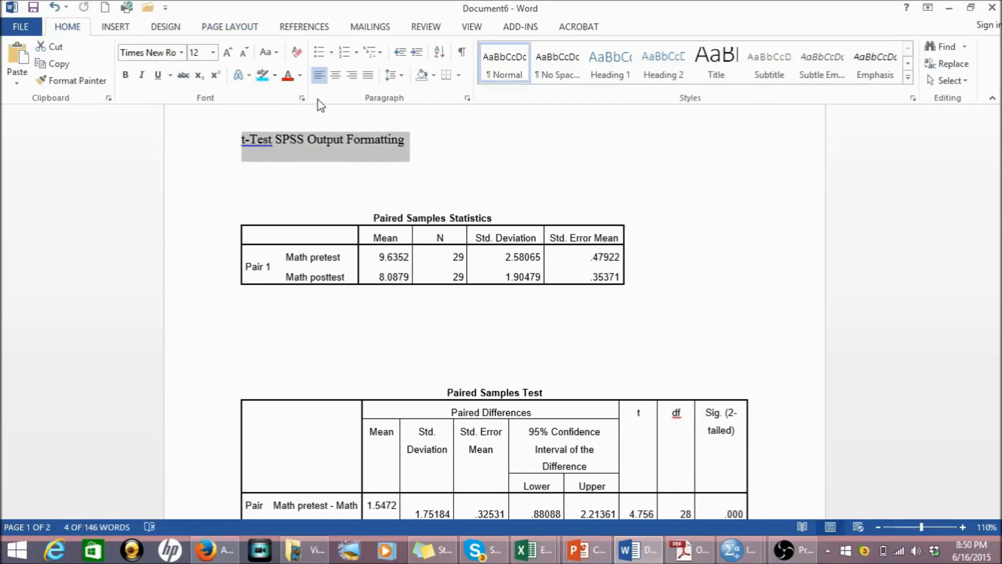
{"action": "left_click", "coordinate": [336, 80]}
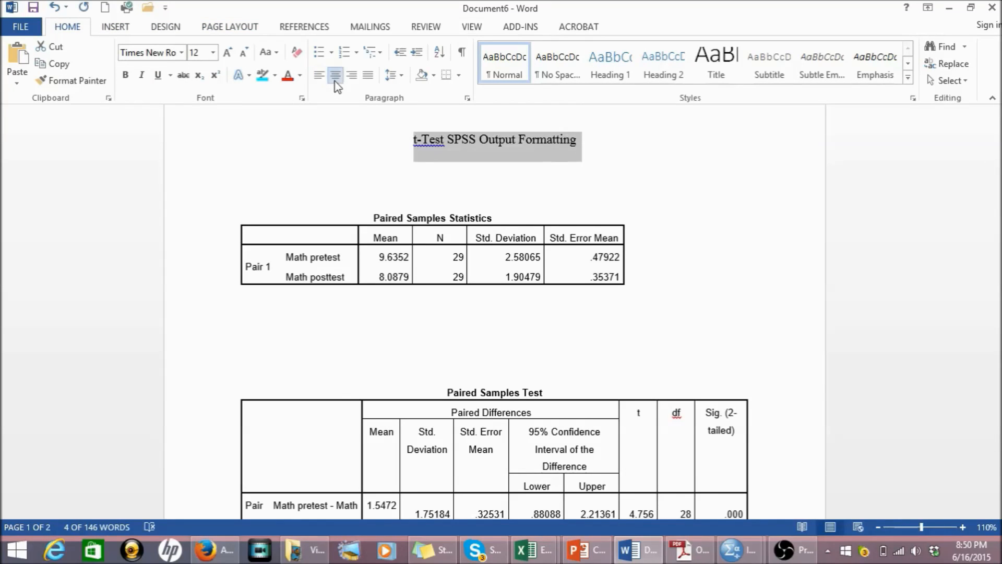
- Widen the Paired Samples Statistics table to nearly the width of the Paired Samples Test table and remove a blank line between them
{"action": "left_click", "coordinate": [382, 311]}
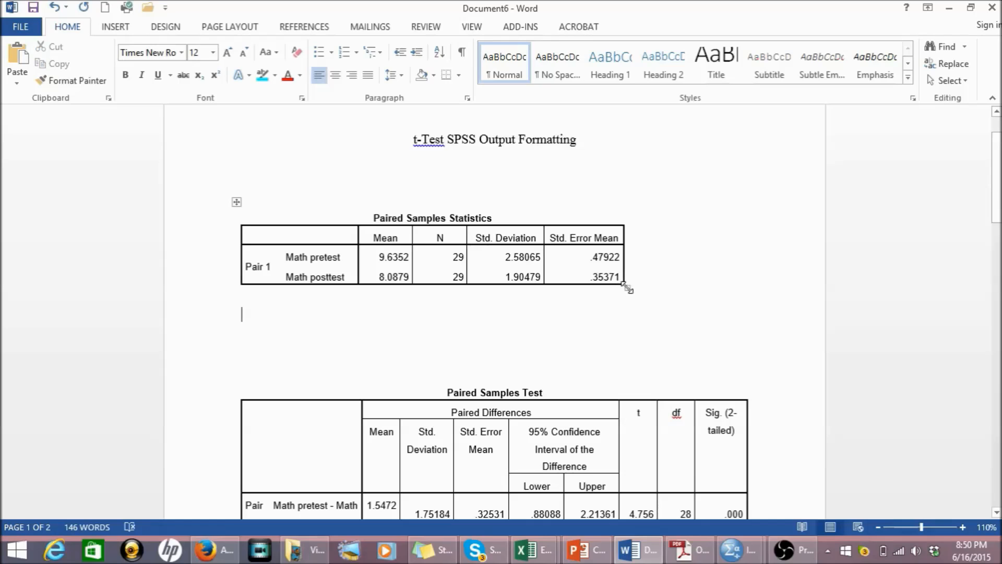
{"action": "left_click_drag", "start_coordinate": [629, 289], "coordinate": [735, 285]}
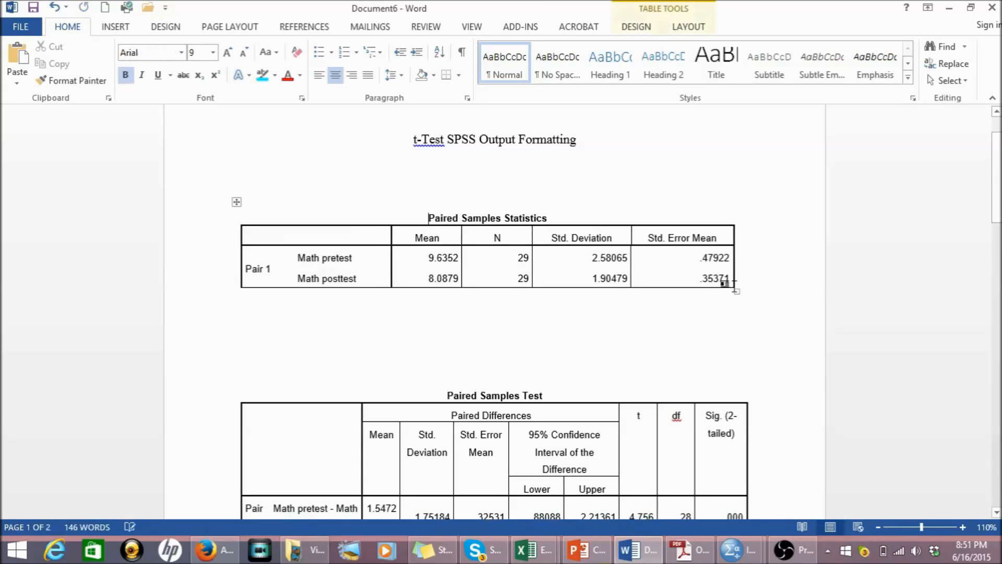
{"action": "left_click", "coordinate": [514, 330]}
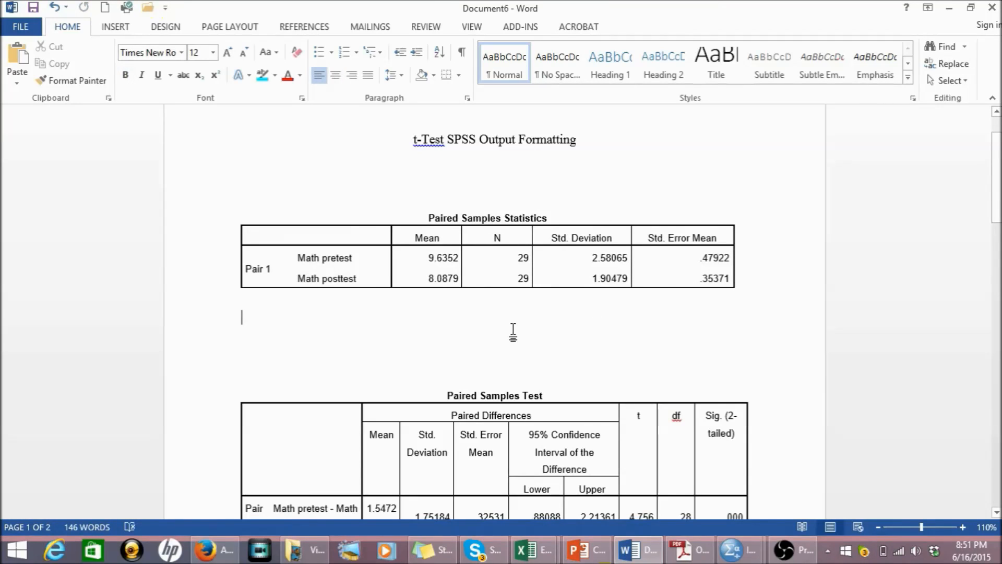
{"action": "key", "text": "Delete"}
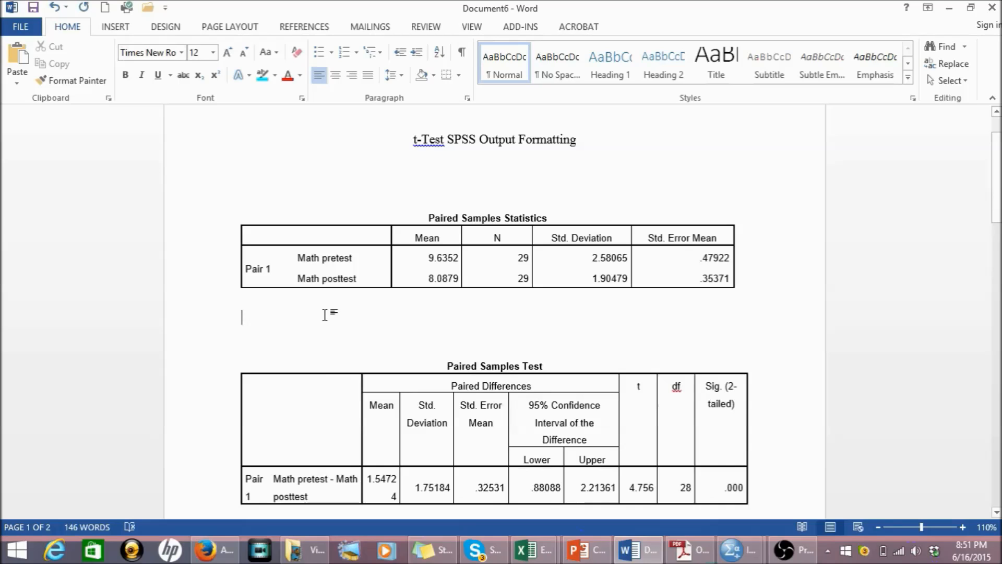
- Try out filler text below the Paired Samples Statistics table, and erase it along with the extra blank line directly under the table
{"action": "type", "text": "Oewhf'pwiefh'pw"}
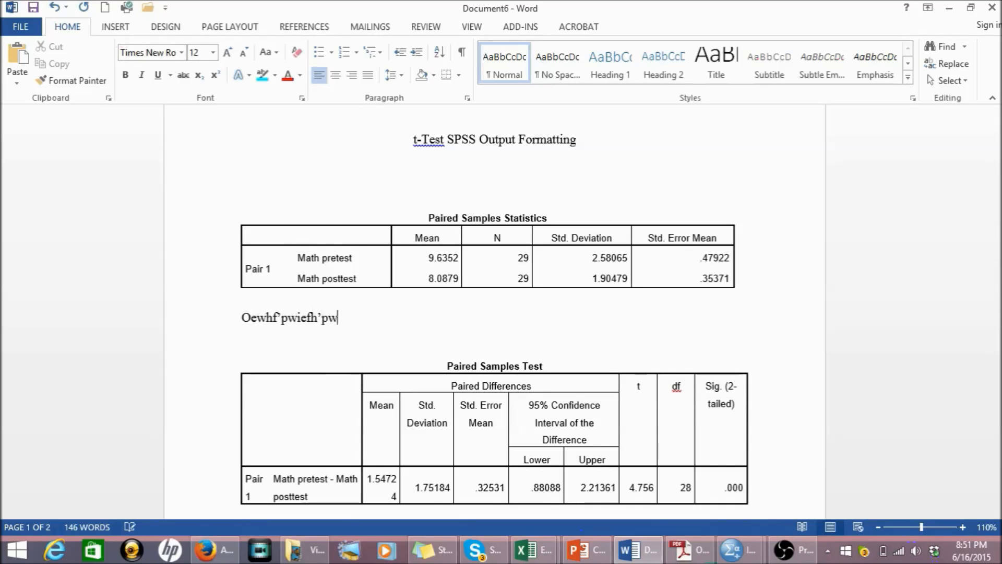
{"action": "key", "text": "BackSpace"}
{"action": "key", "text": "BackSpace"}
{"action": "key", "text": "BackSpace"}
{"action": "key", "text": "BackSpace"}
{"action": "key", "text": "BackSpace"}
{"action": "key", "text": "BackSpace"}
{"action": "key", "text": "BackSpace"}
{"action": "key", "text": "BackSpace"}
{"action": "key", "text": "BackSpace"}
{"action": "key", "text": "BackSpace"}
{"action": "key", "text": "BackSpace"}
{"action": "key", "text": "BackSpace"}
{"action": "key", "text": "BackSpace"}
{"action": "key", "text": "BackSpace"}
{"action": "key", "text": "BackSpace"}
{"action": "key", "text": "BackSpace"}
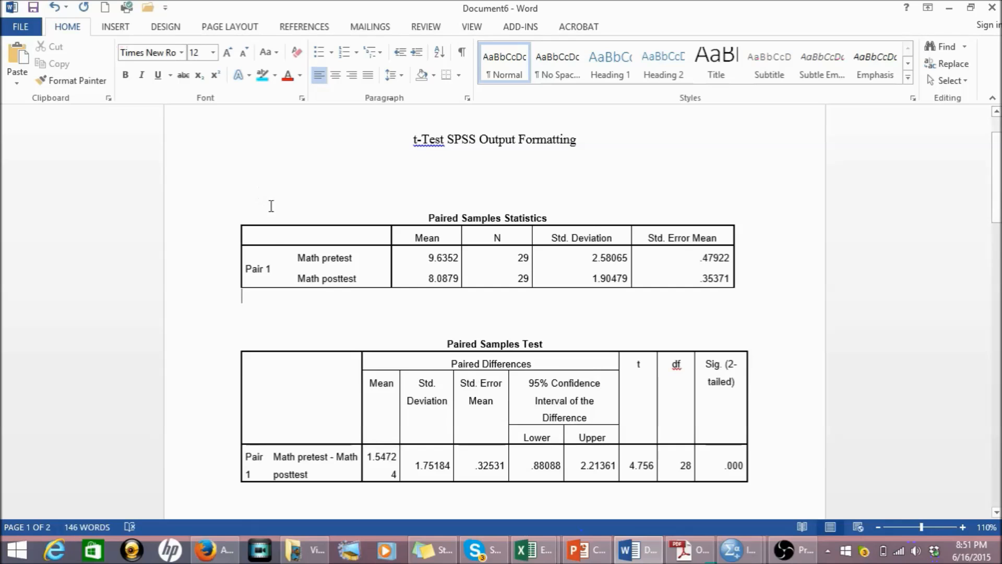
- Enter filler text directly below the Paired Samples Statistics table and narrow the table to less than half its width
{"action": "type", "text": "Prei9hhpwej'ewpojga"}
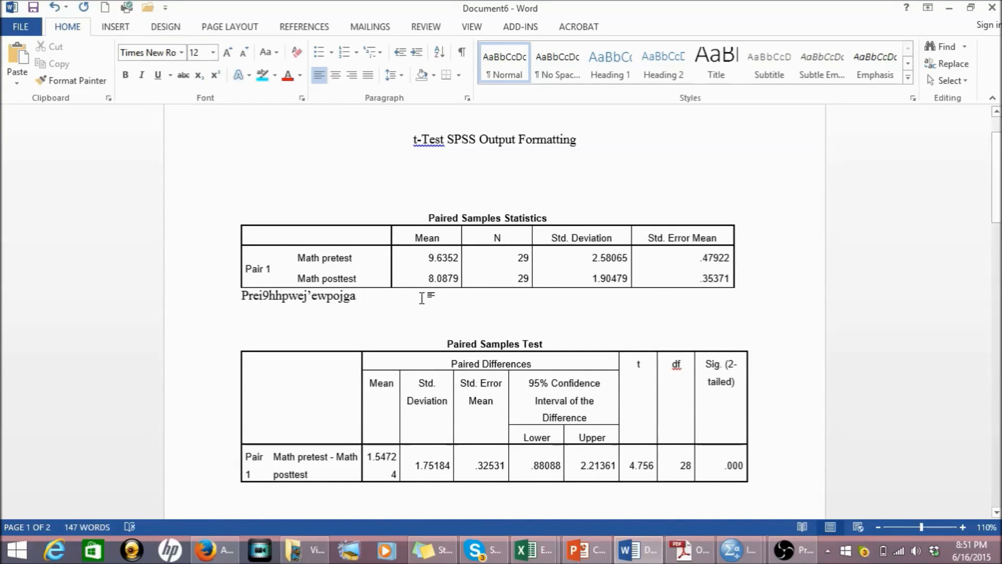
{"action": "left_click_drag", "start_coordinate": [737, 294], "coordinate": [425, 308]}
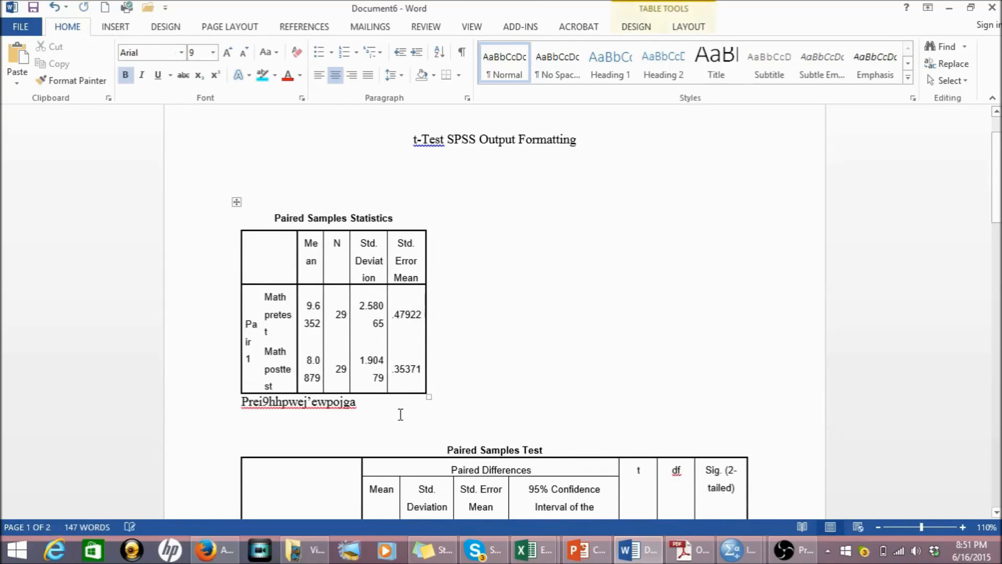
{"action": "left_click", "coordinate": [390, 407]}
{"action": "type", "text": "prejf"}
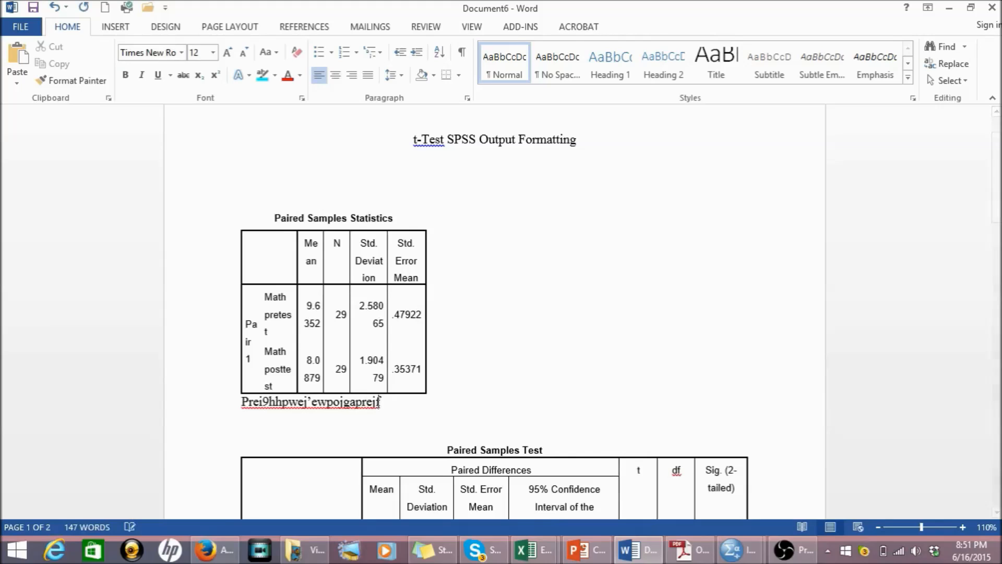
{"action": "type", "text": "pweojfpweojf'pwof"}
- Erase all the filler text directly below the Paired Samples Statistics table
{"action": "key", "text": "BackSpace"}
{"action": "key", "text": "BackSpace"}
{"action": "key", "text": "BackSpace"}
{"action": "key", "text": "BackSpace"}
{"action": "key", "text": "BackSpace"}
{"action": "key", "text": "BackSpace"}
{"action": "key", "text": "BackSpace"}
{"action": "key", "text": "BackSpace"}
{"action": "key", "text": "BackSpace"}
{"action": "key", "text": "BackSpace"}
{"action": "key", "text": "BackSpace"}
{"action": "key", "text": "BackSpace"}
{"action": "key", "text": "BackSpace"}
{"action": "key", "text": "BackSpace"}
{"action": "key", "text": "BackSpace"}
{"action": "key", "text": "BackSpace"}
{"action": "key", "text": "BackSpace"}
{"action": "key", "text": "BackSpace"}
{"action": "key", "text": "BackSpace"}
{"action": "key", "text": "BackSpace"}
{"action": "key", "text": "BackSpace"}
{"action": "key", "text": "BackSpace"}
{"action": "key", "text": "BackSpace"}
{"action": "key", "text": "BackSpace"}
{"action": "key", "text": "BackSpace"}
{"action": "key", "text": "BackSpace"}
{"action": "key", "text": "BackSpace"}
{"action": "key", "text": "BackSpace"}
{"action": "key", "text": "BackSpace"}
{"action": "key", "text": "BackSpace"}
{"action": "key", "text": "BackSpace"}
{"action": "key", "text": "BackSpace"}
{"action": "key", "text": "BackSpace"}
{"action": "key", "text": "BackSpace"}
{"action": "key", "text": "BackSpace"}
{"action": "key", "text": "BackSpace"}
{"action": "key", "text": "BackSpace"}
{"action": "key", "text": "BackSpace"}
{"action": "key", "text": "BackSpace"}
{"action": "key", "text": "BackSpace"}
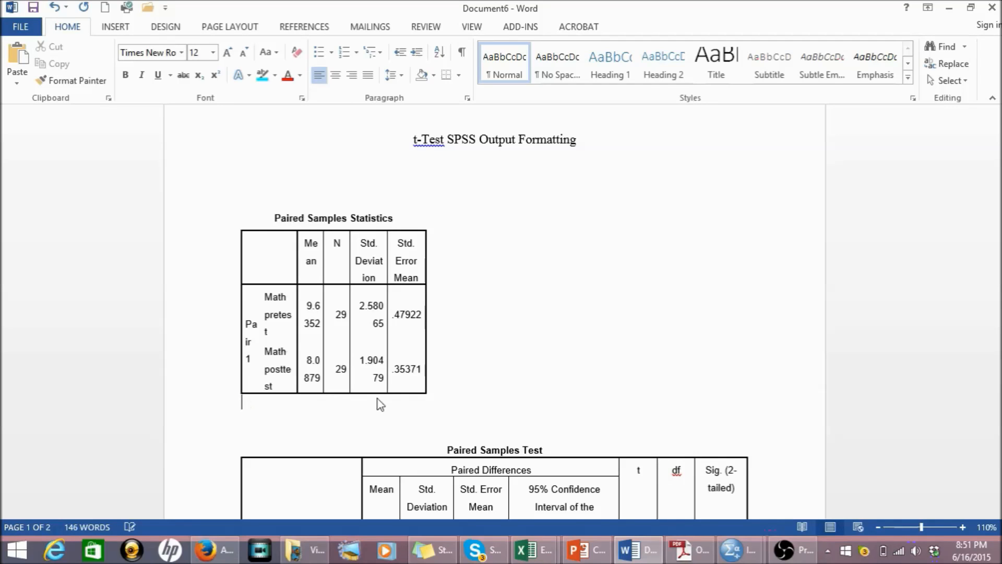
- Widen the Paired Samples Statistics table to match the Paired Samples Test table's width and delete a blank line between the two tables
{"action": "left_click", "coordinate": [416, 382]}
{"action": "left_click_drag", "start_coordinate": [431, 395], "coordinate": [748, 324]}
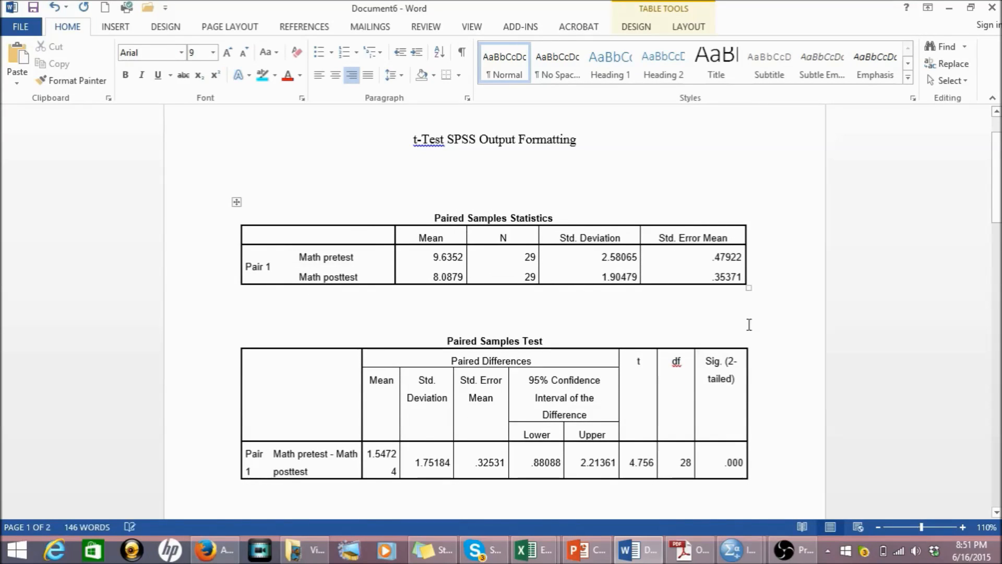
{"action": "left_click", "coordinate": [620, 318]}
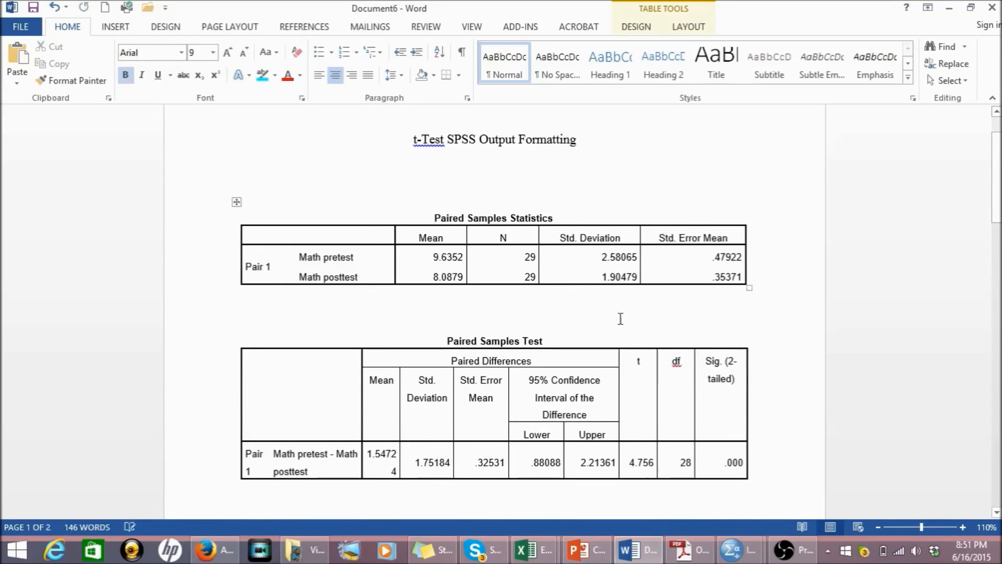
{"action": "left_click", "coordinate": [310, 313]}
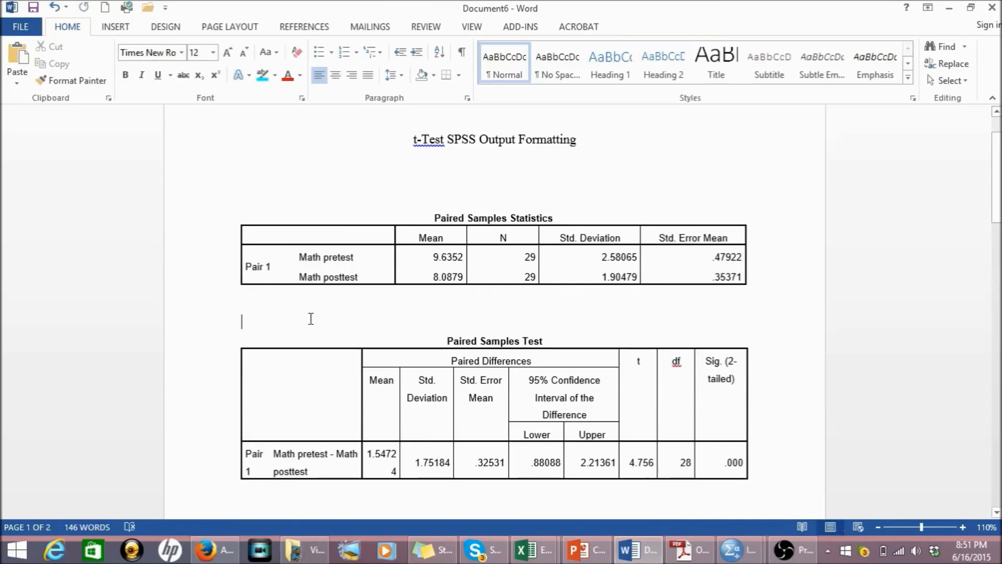
{"action": "key", "text": "Delete"}
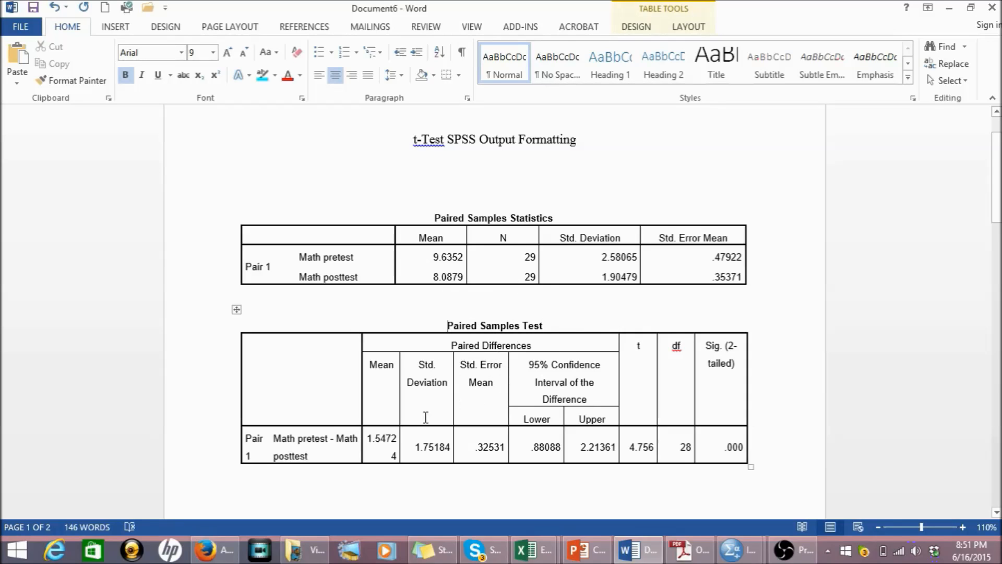
- Shorten the confidence interval heading in the Paired Samples Test table to "95% CI of the Difference"
{"action": "left_click", "coordinate": [386, 443]}
{"action": "left_click", "coordinate": [384, 466]}
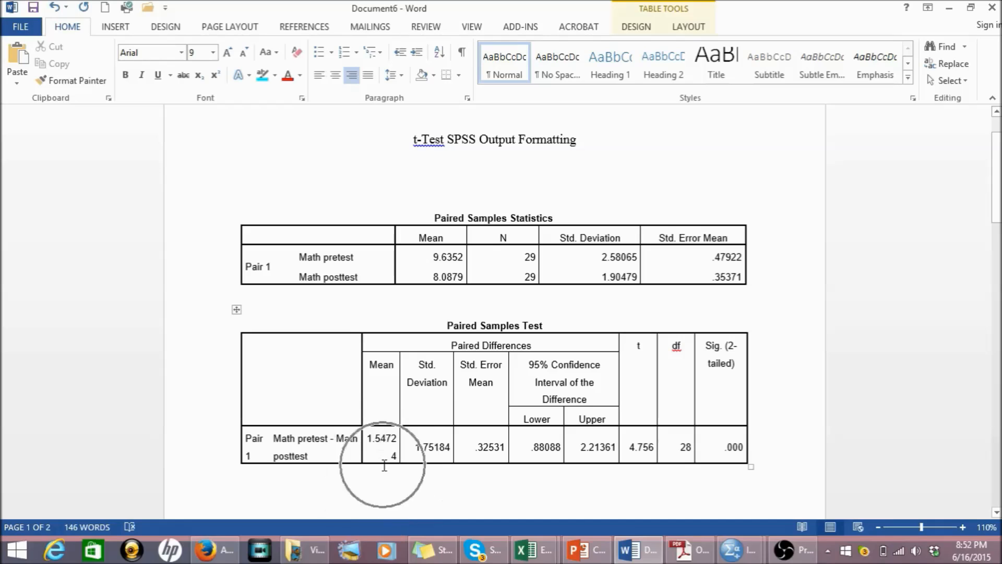
{"action": "left_click", "coordinate": [382, 441]}
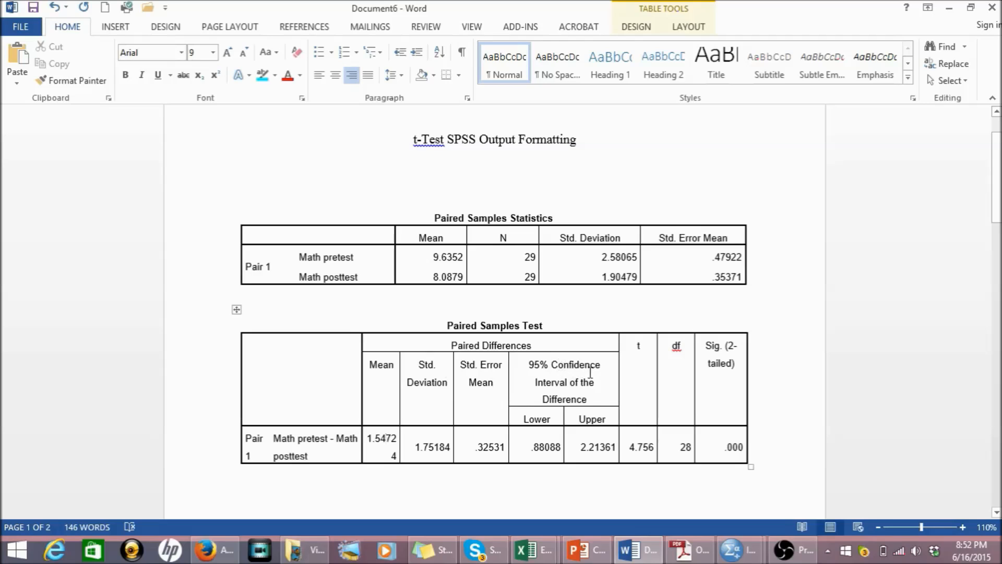
{"action": "left_click", "coordinate": [556, 371]}
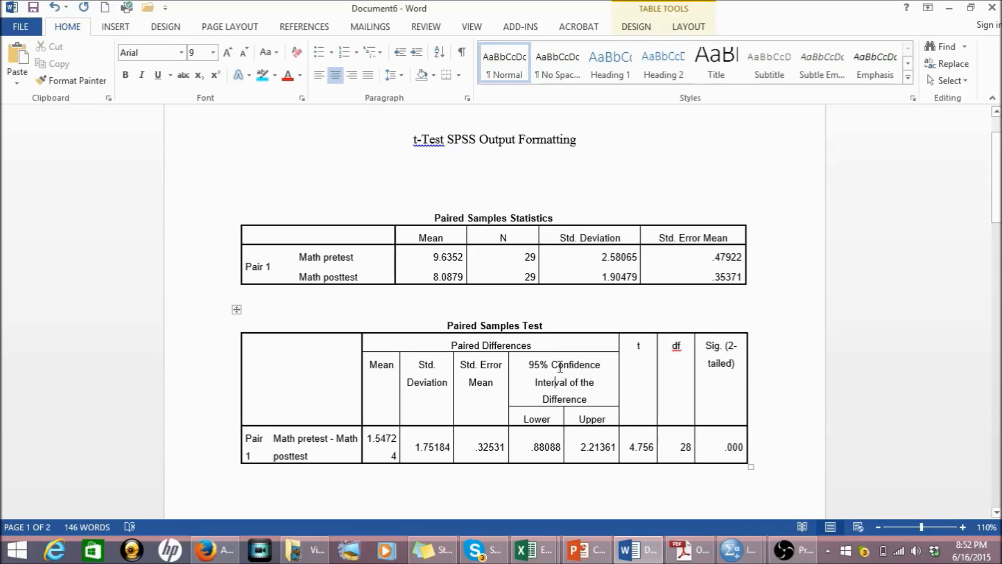
{"action": "left_click_drag", "start_coordinate": [558, 364], "coordinate": [602, 369]}
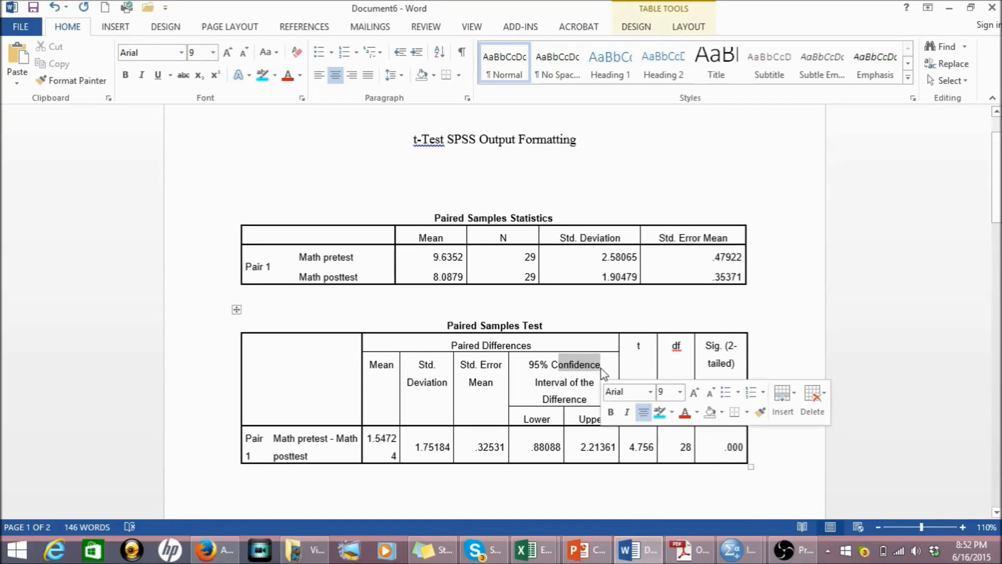
{"action": "key", "text": "Delete"}
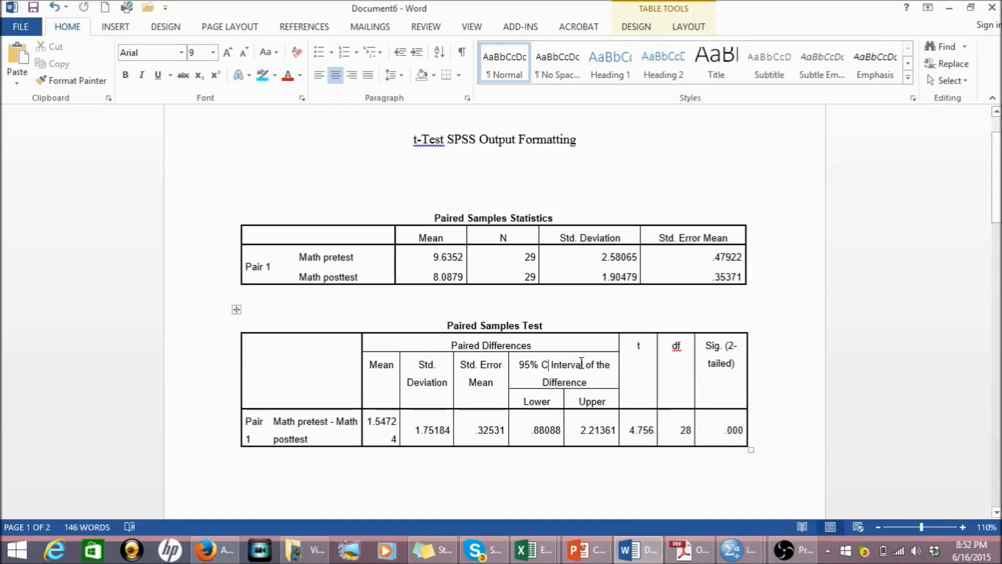
{"action": "left_click_drag", "start_coordinate": [584, 364], "coordinate": [552, 364]}
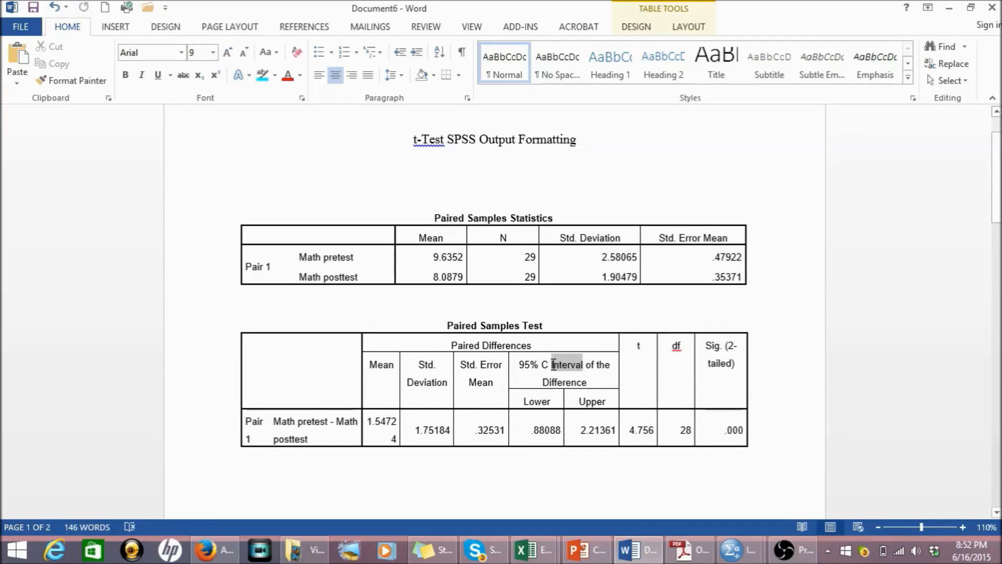
{"action": "key", "text": "Delete"}
{"action": "key", "text": "BackSpace"}
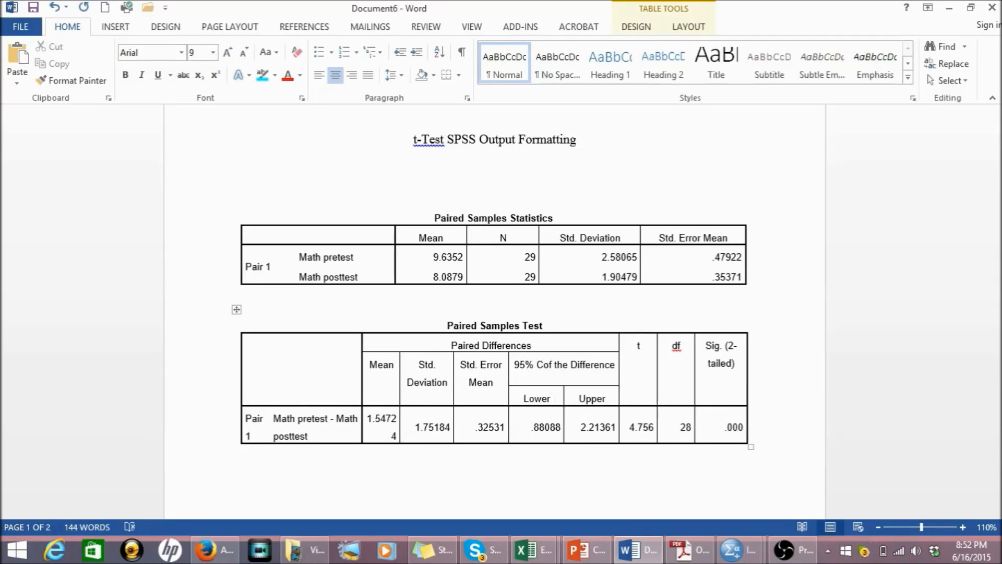
{"action": "type", "text": "I"}
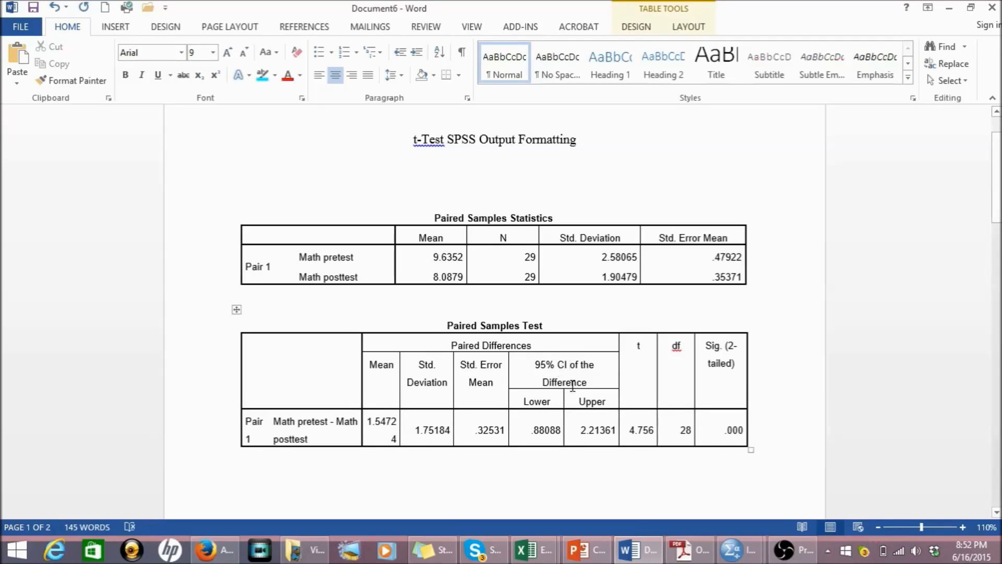
- Adjust the Pair 1, label, Mean and Std. Deviation column widths in the Paired Samples Test table so "Pair 1" and the mean value each fit on one line
{"action": "left_click_drag", "start_coordinate": [571, 388], "coordinate": [571, 383]}
{"action": "left_click", "coordinate": [272, 371]}
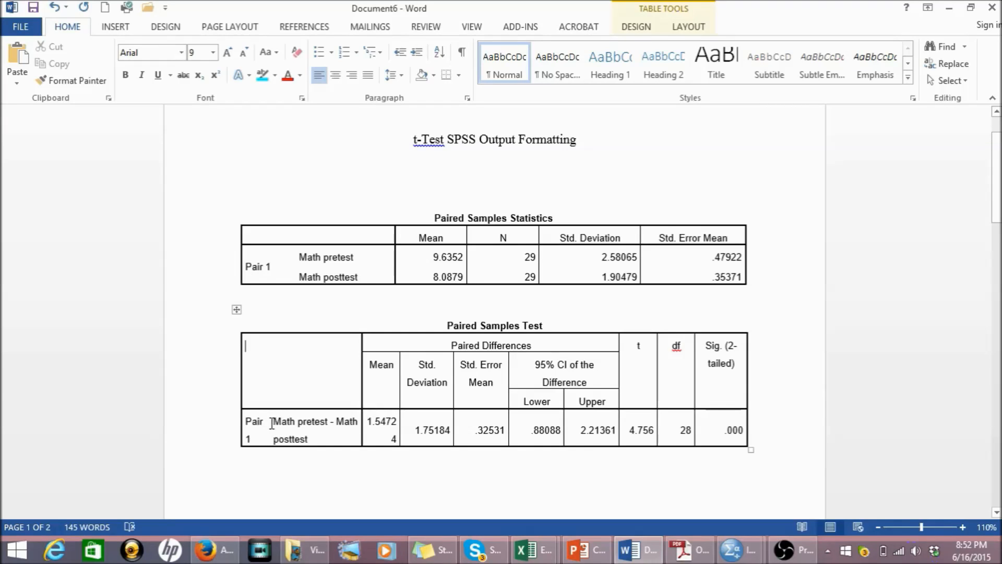
{"action": "left_click_drag", "start_coordinate": [269, 421], "coordinate": [273, 422]}
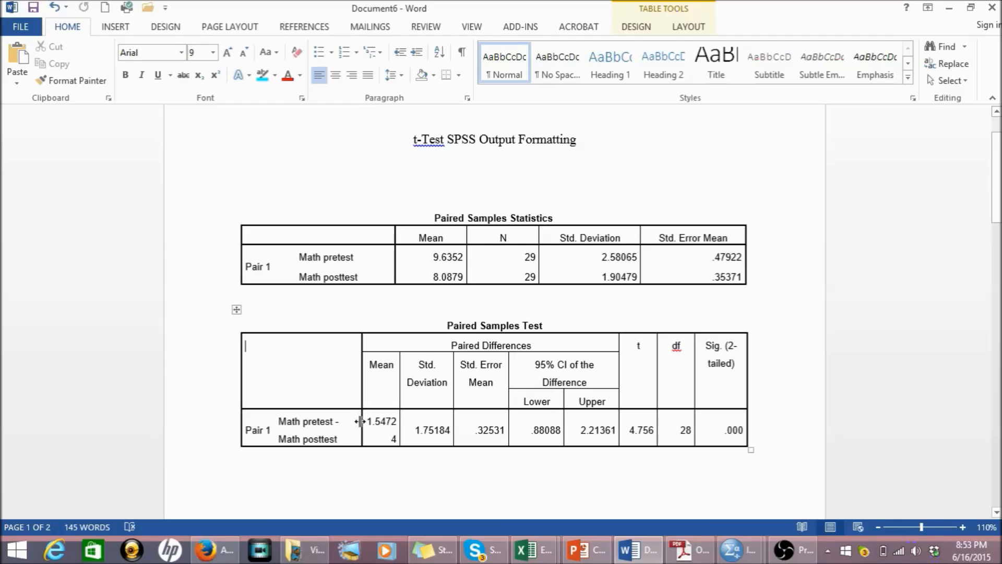
{"action": "left_click_drag", "start_coordinate": [360, 421], "coordinate": [391, 437]}
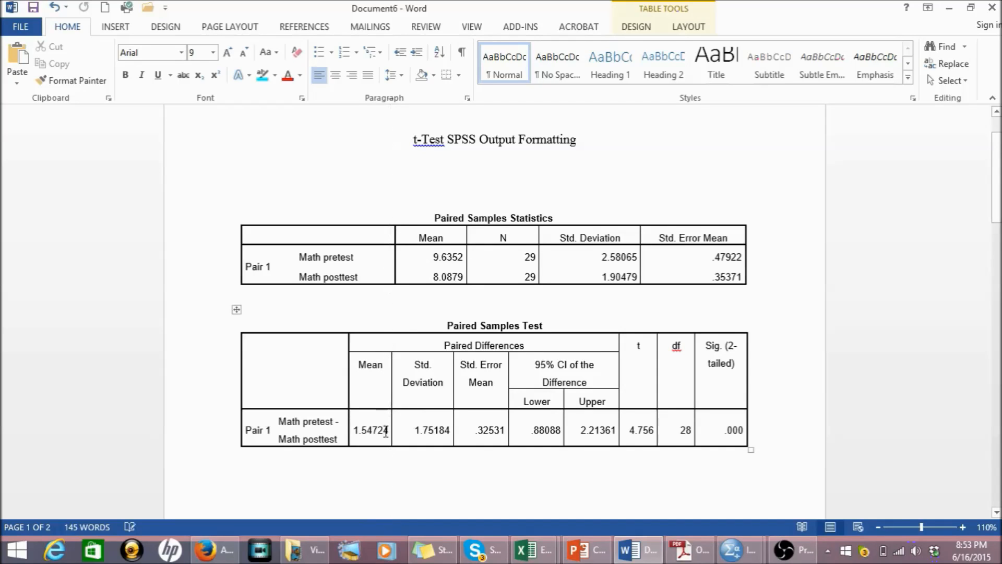
{"action": "left_click_drag", "start_coordinate": [452, 421], "coordinate": [438, 421]}
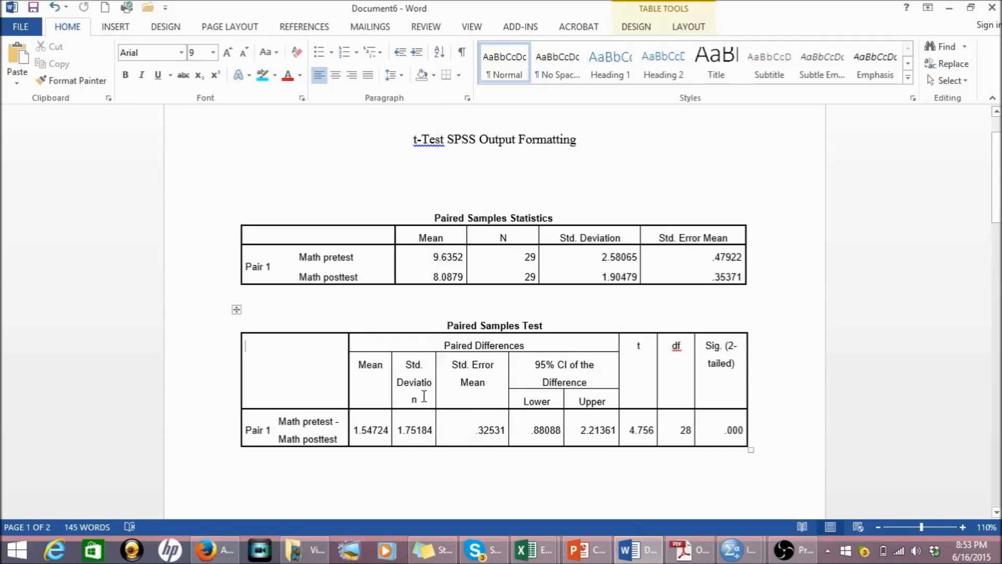
{"action": "left_click_drag", "start_coordinate": [435, 404], "coordinate": [438, 404]}
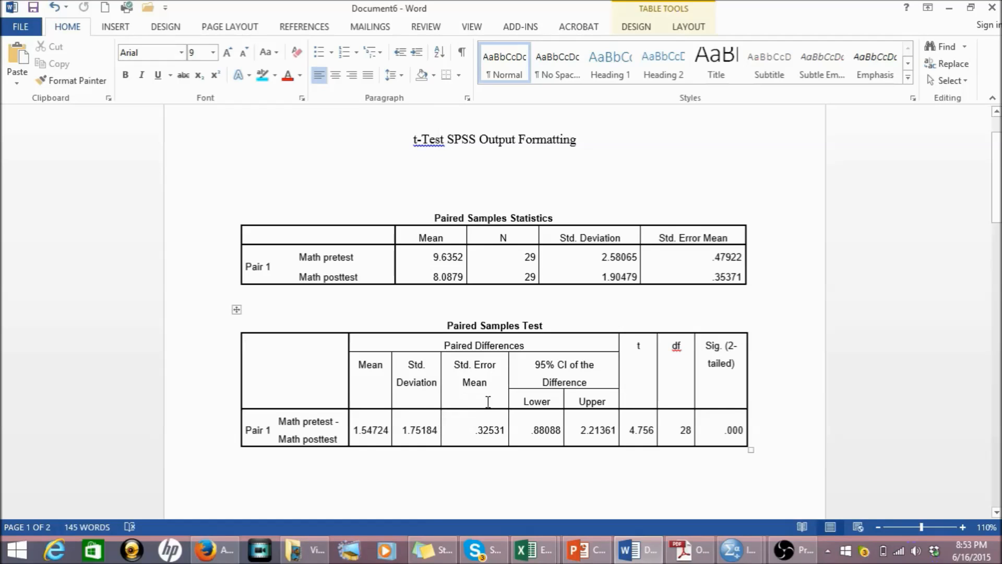
- Narrow the Std. Error Mean, Lower and Upper columns of the Paired Samples Test table and widen the t and df columns
{"action": "left_click_drag", "start_coordinate": [509, 397], "coordinate": [495, 399]}
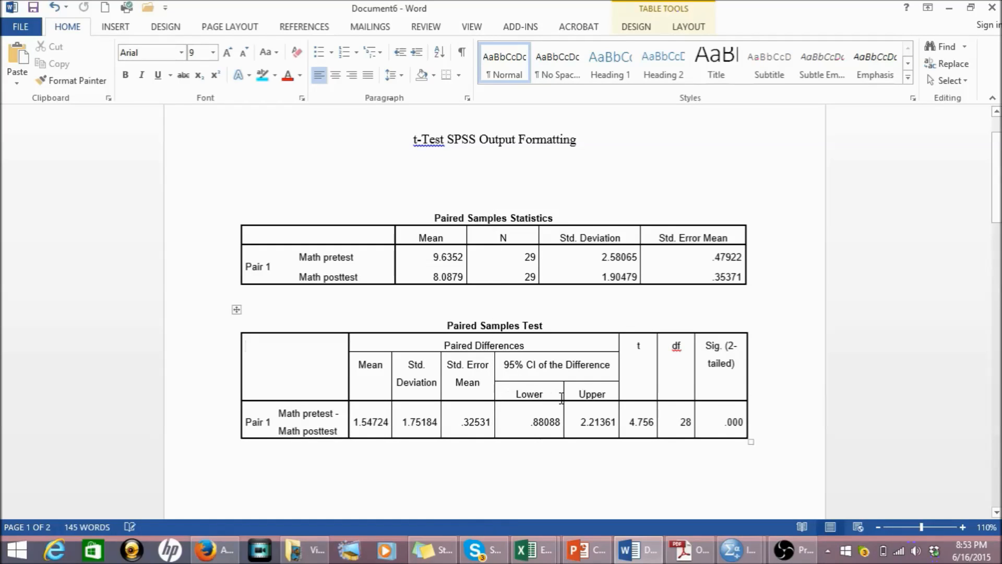
{"action": "left_click_drag", "start_coordinate": [564, 398], "coordinate": [545, 402]}
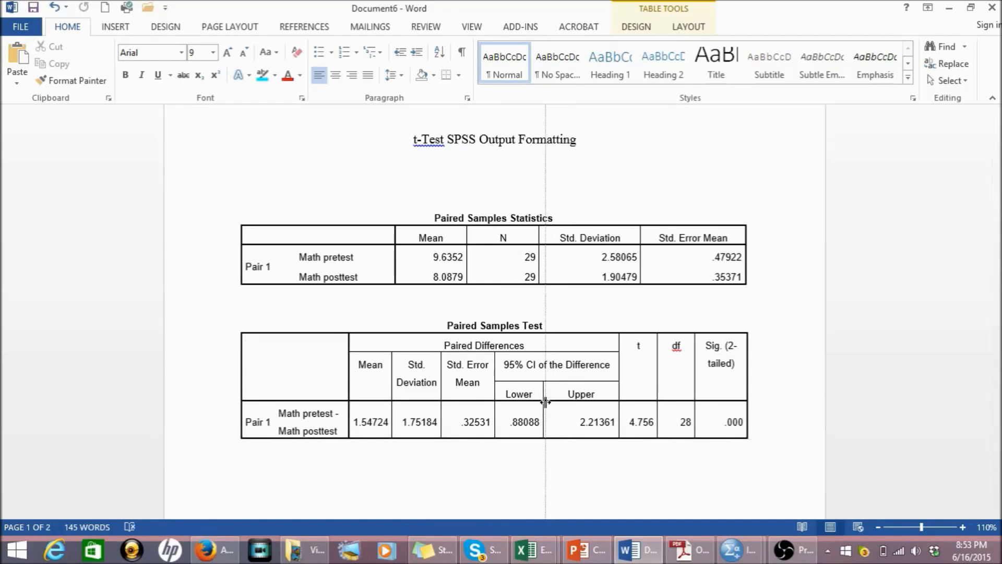
{"action": "left_click_drag", "start_coordinate": [546, 401], "coordinate": [546, 402]}
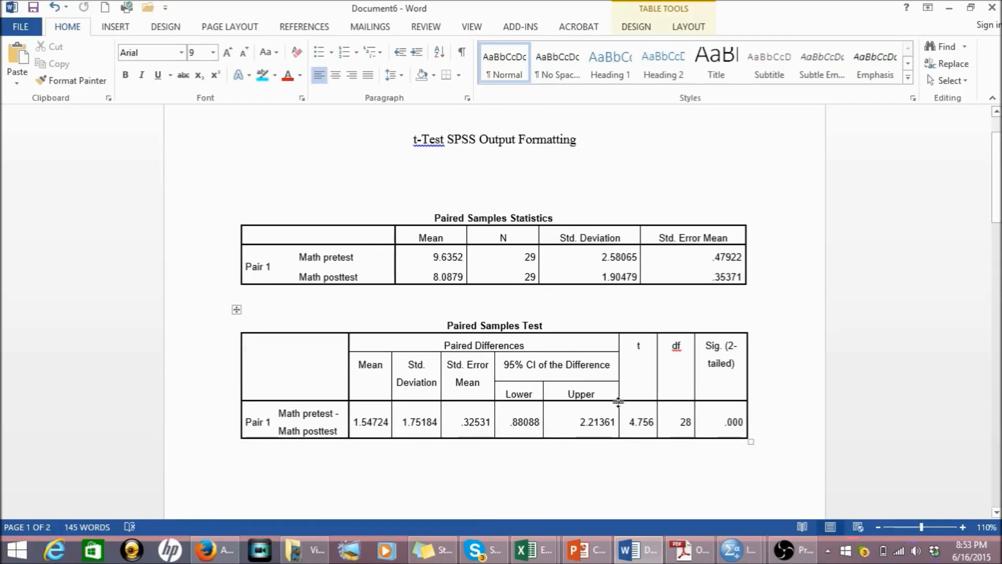
{"action": "left_click_drag", "start_coordinate": [619, 402], "coordinate": [683, 400]}
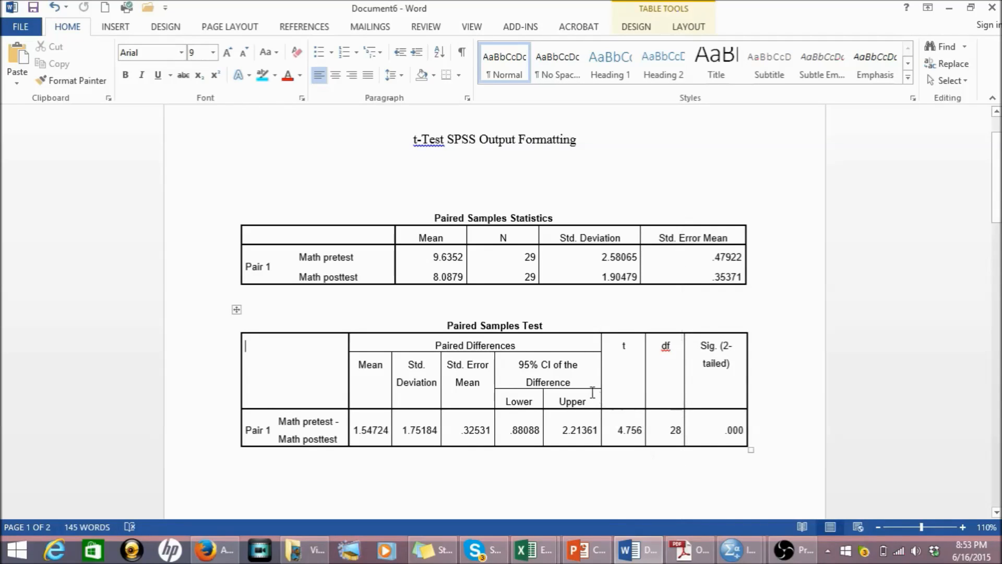
- Delete two blank lines above the Group Statistics table and widen that table to match the Paired Samples Test table
{"action": "left_click", "coordinate": [581, 487]}
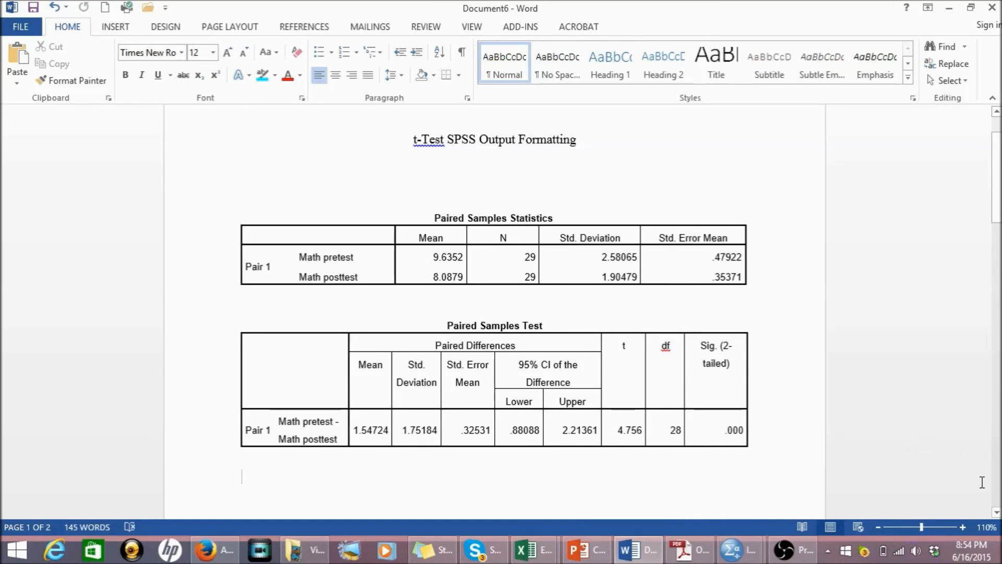
{"action": "left_click", "coordinate": [996, 513]}
{"action": "scroll", "coordinate": [572, 359], "scroll_direction": "down", "scroll_amount": 5}
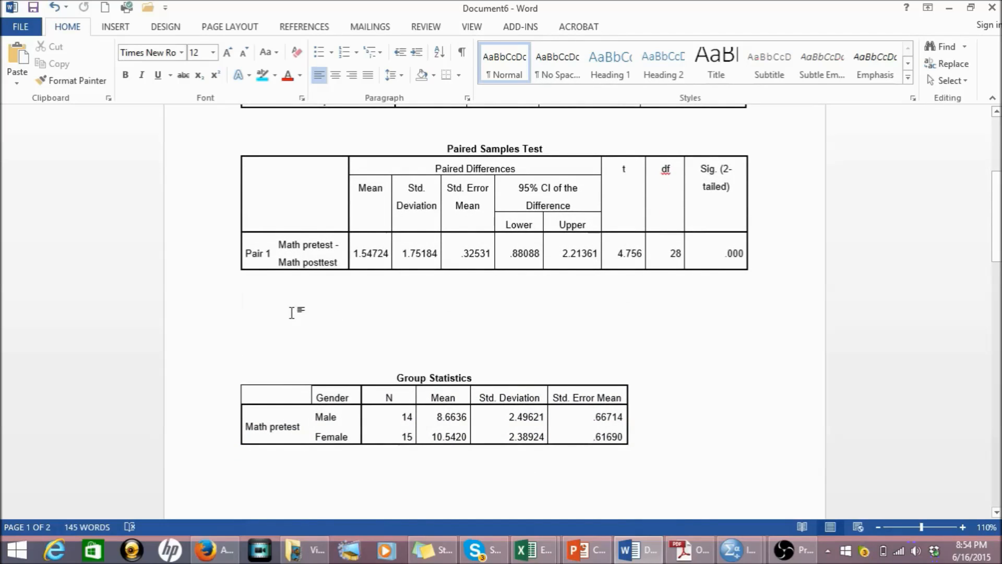
{"action": "key", "text": "Delete"}
{"action": "key", "text": "Delete"}
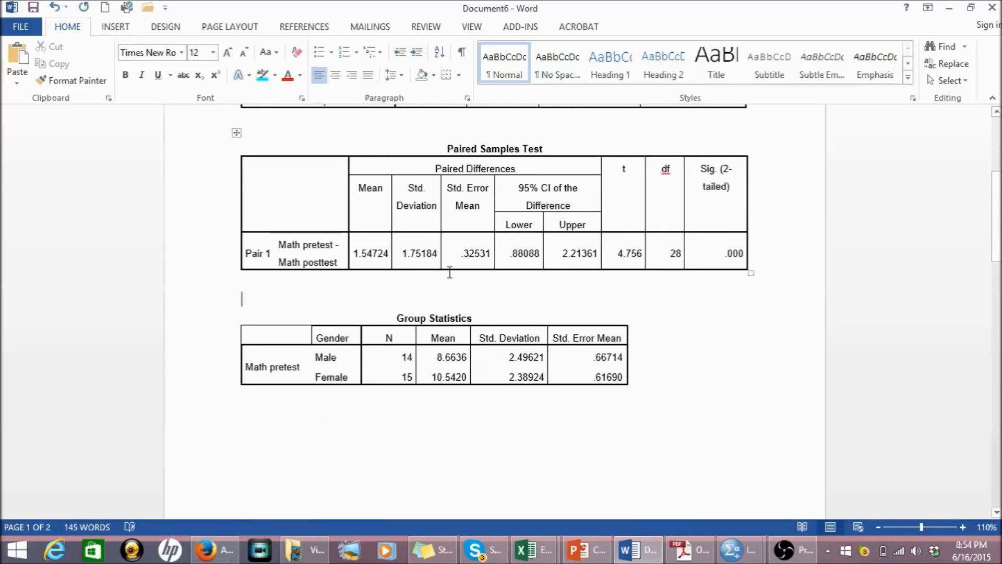
{"action": "left_click_drag", "start_coordinate": [628, 383], "coordinate": [745, 382]}
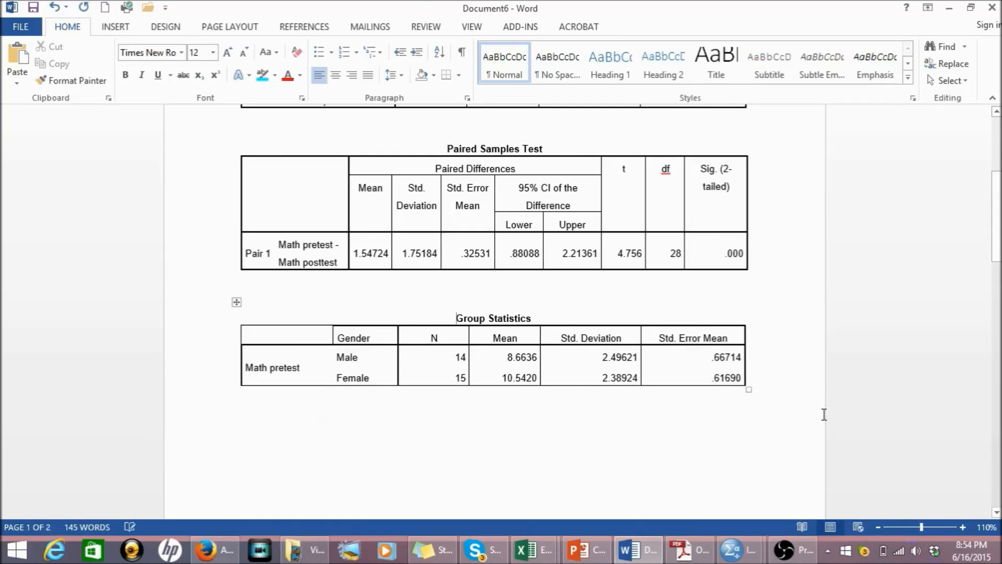
- Insert blank lines between the Group Statistics and Independent Samples Test tables to push the whole Independent Samples Test table onto page 2
{"action": "left_click", "coordinate": [996, 483]}
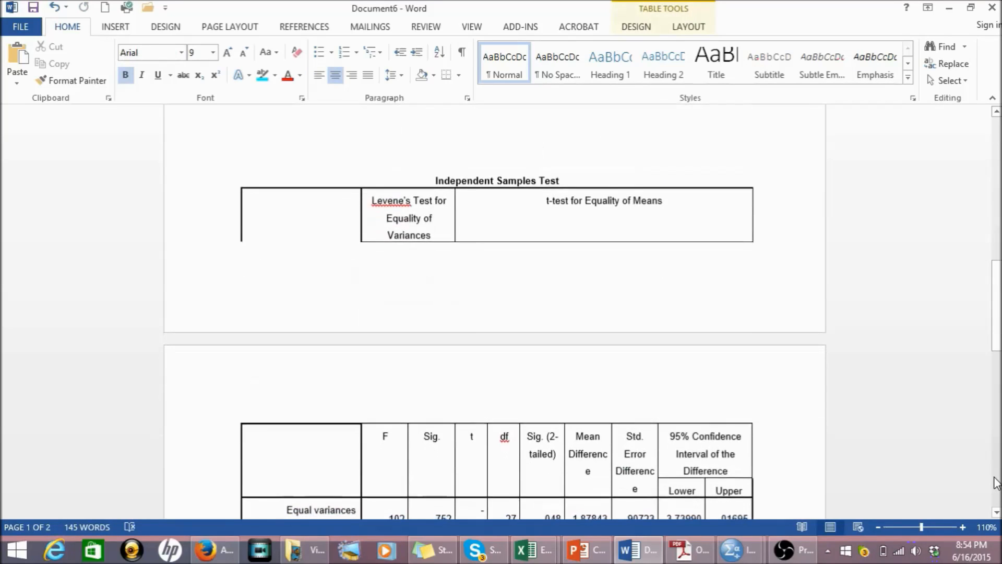
{"action": "left_click", "coordinate": [558, 138]}
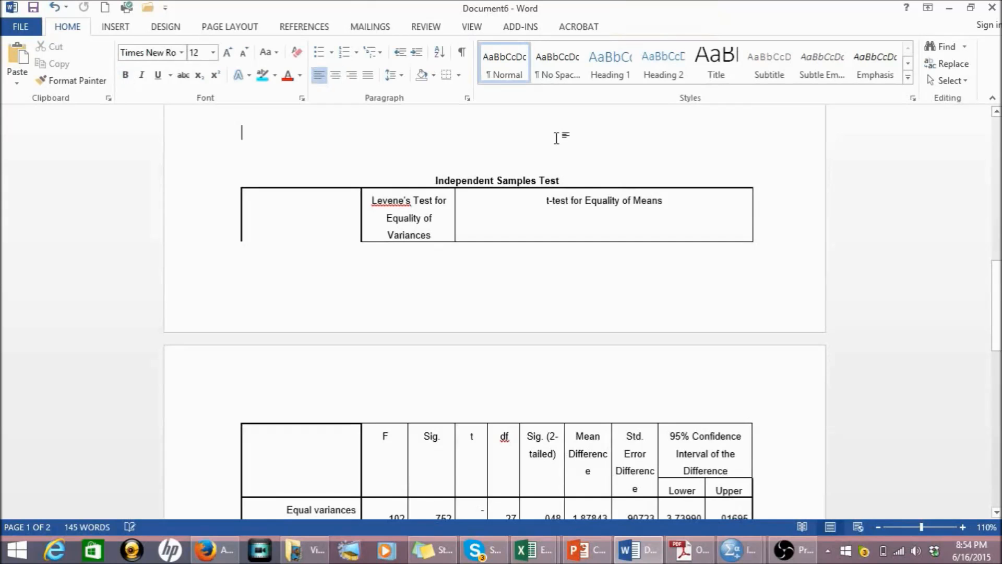
{"action": "left_click", "coordinate": [998, 137]}
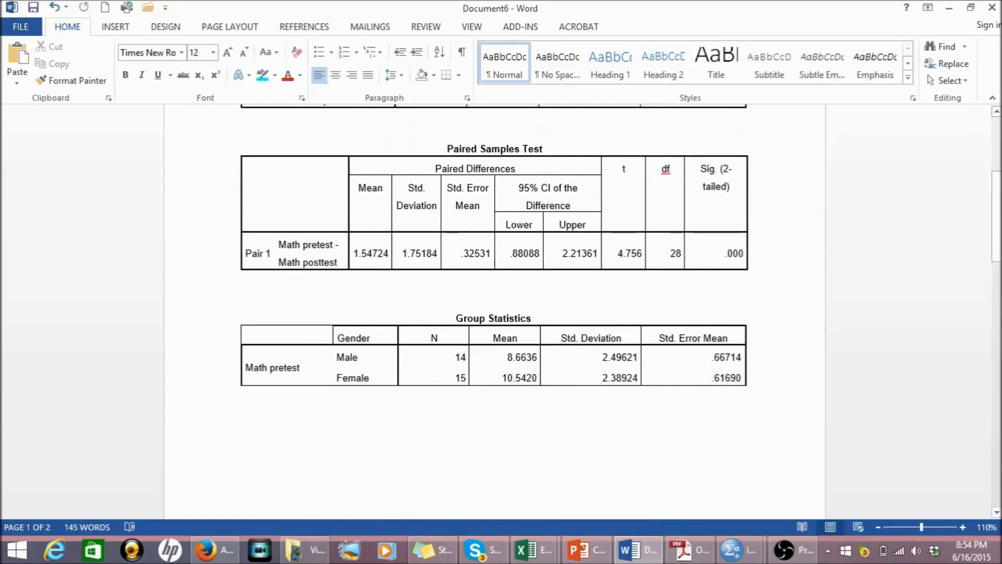
{"action": "left_click", "coordinate": [998, 513]}
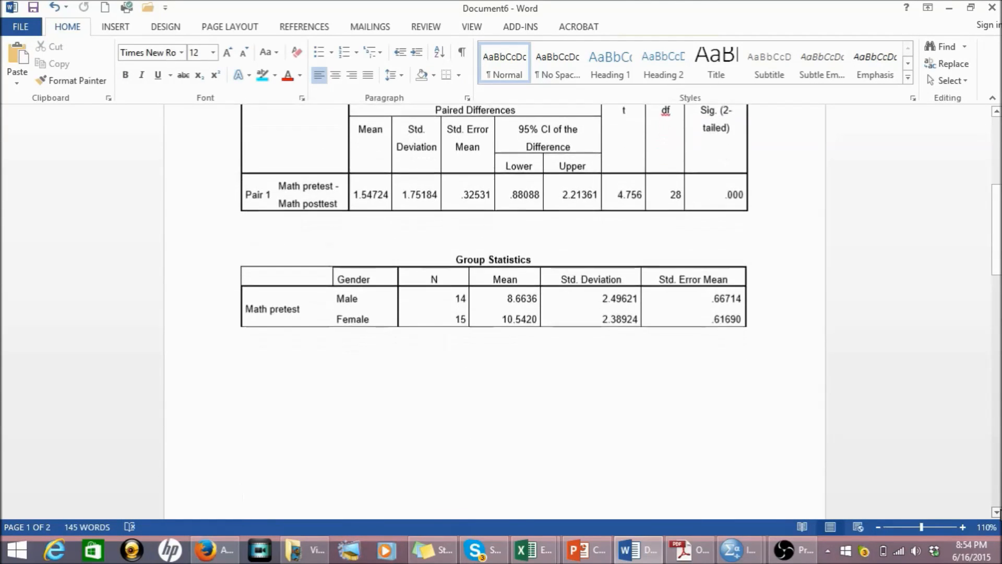
{"action": "left_click", "coordinate": [998, 513]}
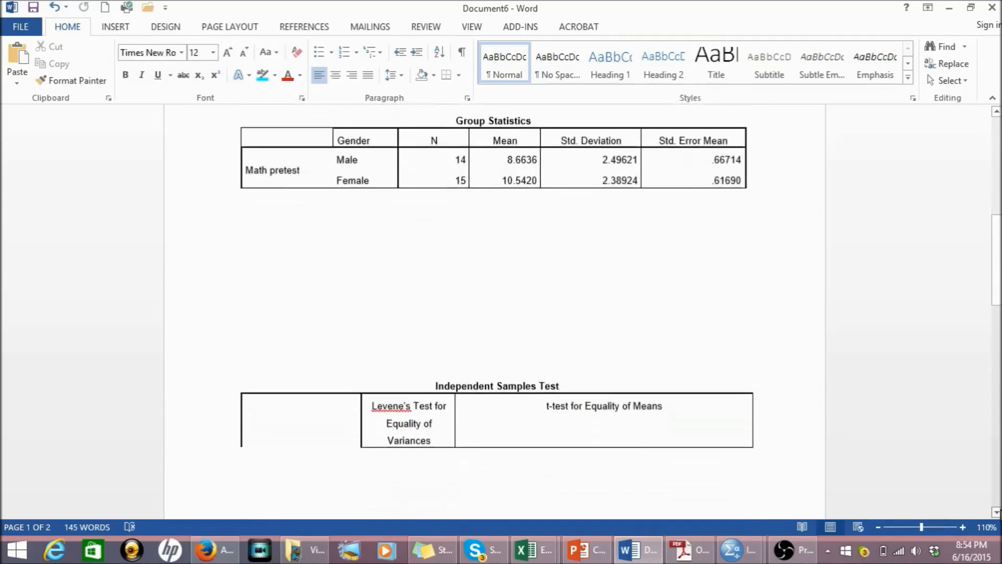
{"action": "left_click", "coordinate": [999, 512]}
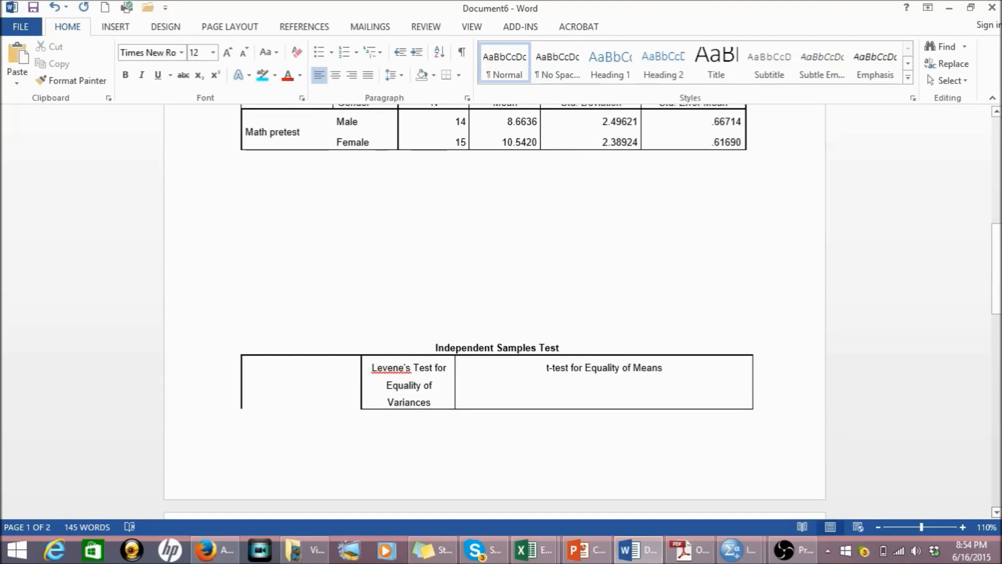
{"action": "key", "text": "Return"}
{"action": "key", "text": "Return"}
{"action": "key", "text": "Return"}
{"action": "key", "text": "Return"}
{"action": "key", "text": "Return"}
{"action": "key", "text": "Return"}
{"action": "key", "text": "Return"}
{"action": "key", "text": "Return"}
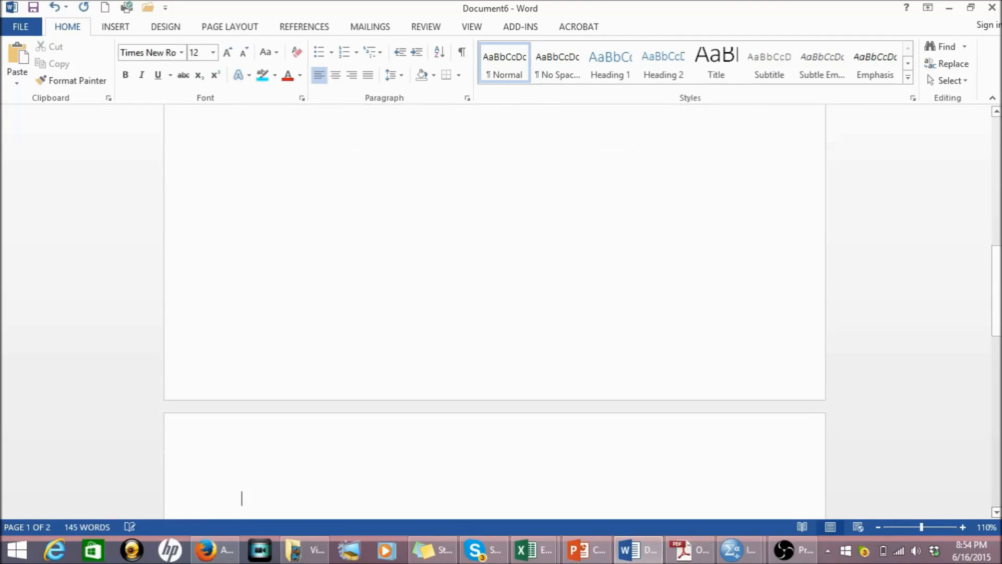
- Add a bottom border under the "Equal variances assumed" row of the Independent Samples Test table
{"action": "left_click", "coordinate": [996, 512]}
{"action": "left_click_drag", "start_coordinate": [996, 514], "coordinate": [996, 514]}
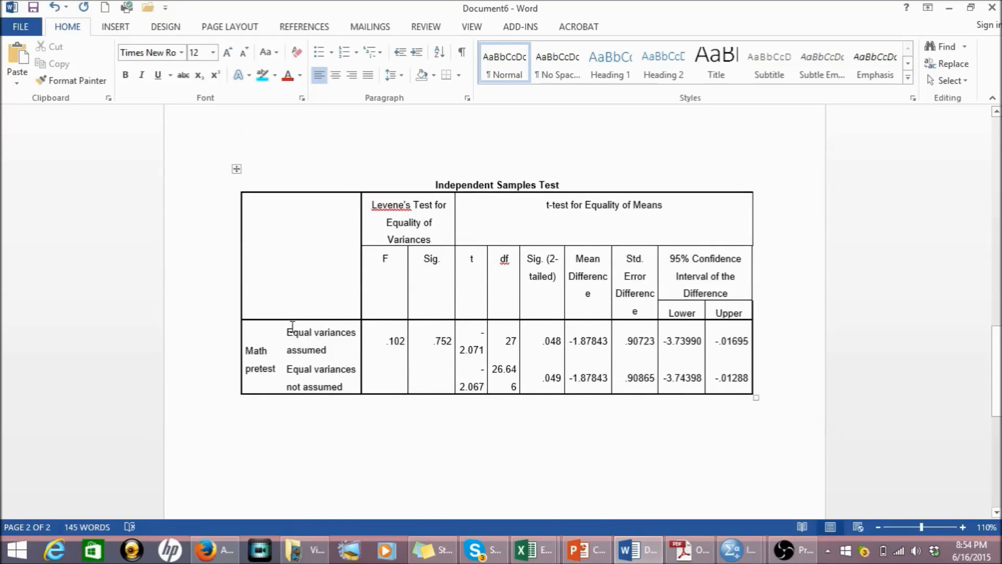
{"action": "mouse_move", "coordinate": [289, 332]}
{"action": "left_mouse_down"}
{"action": "mouse_move", "coordinate": [514, 361]}
{"action": "mouse_move", "coordinate": [625, 344]}
{"action": "mouse_move", "coordinate": [762, 353]}
{"action": "mouse_move", "coordinate": [752, 347]}
{"action": "left_mouse_up"}
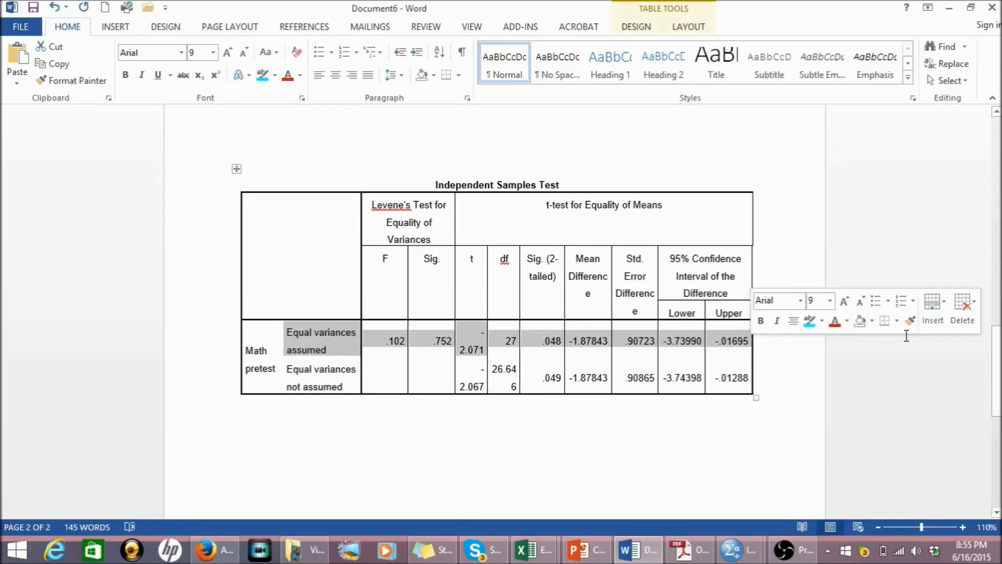
{"action": "left_click", "coordinate": [886, 322]}
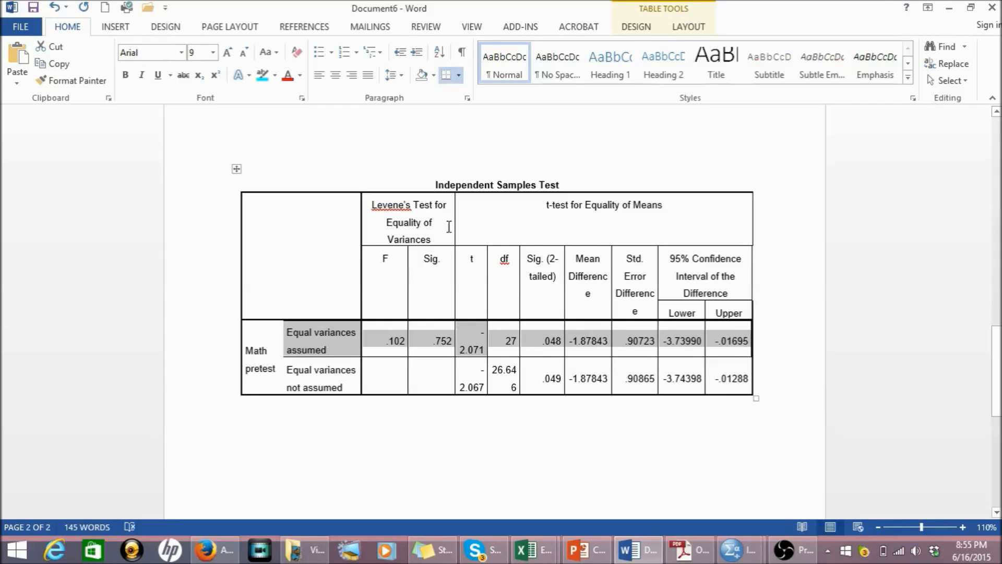
- Adjust the row-label, Sig., t and df column widths in the Independent Samples Test table so the t and df values fit on one line
{"action": "left_click_drag", "start_coordinate": [455, 230], "coordinate": [441, 230]}
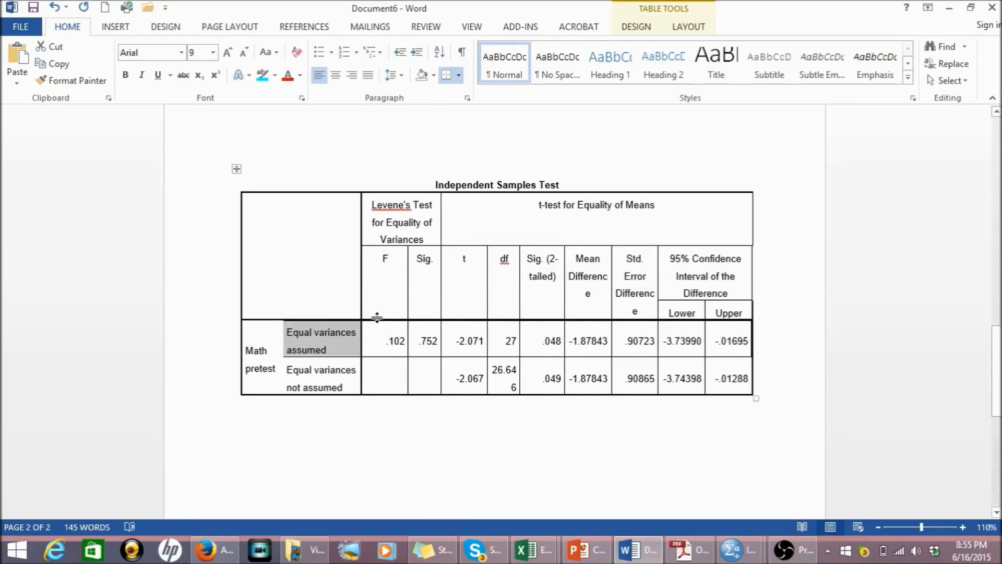
{"action": "left_click_drag", "start_coordinate": [360, 310], "coordinate": [368, 309]}
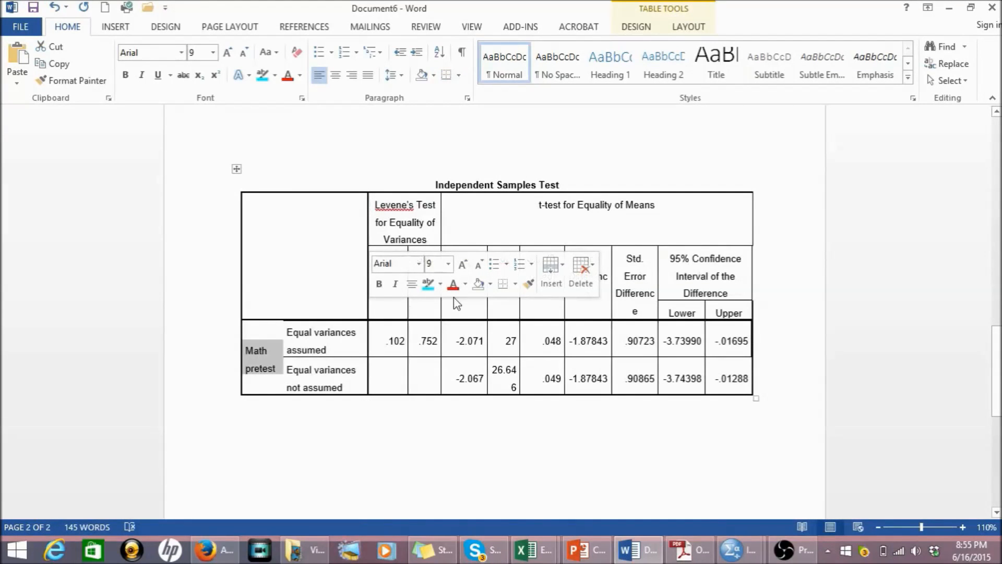
{"action": "left_click", "coordinate": [516, 221]}
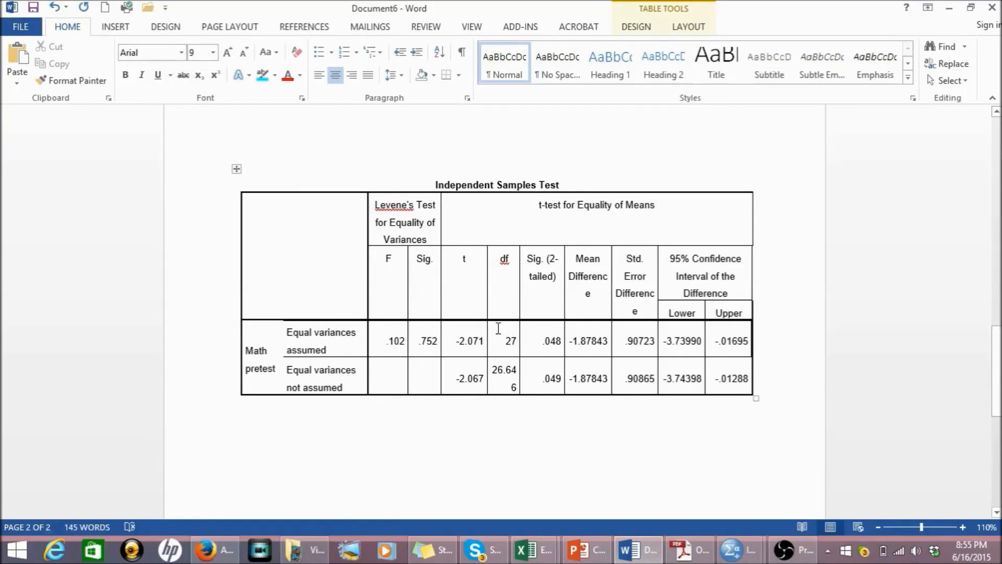
{"action": "left_click_drag", "start_coordinate": [487, 308], "coordinate": [481, 308]}
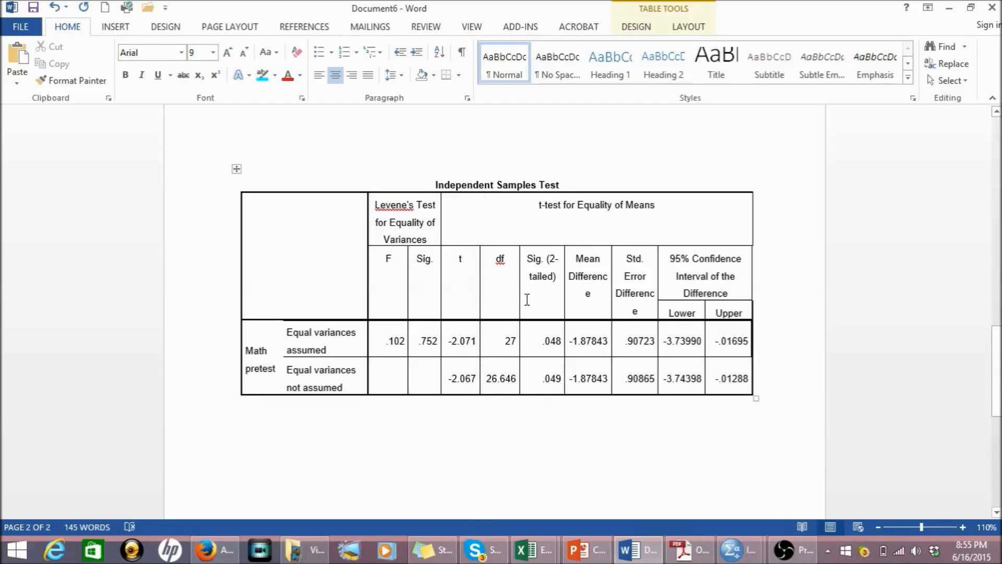
- Narrow the Sig. (2-tailed) column slightly and abbreviate "Difference" to "Diff." in the Std. Error and Mean headings of the Independent Samples Test table
{"action": "left_click_drag", "start_coordinate": [563, 302], "coordinate": [562, 302]}
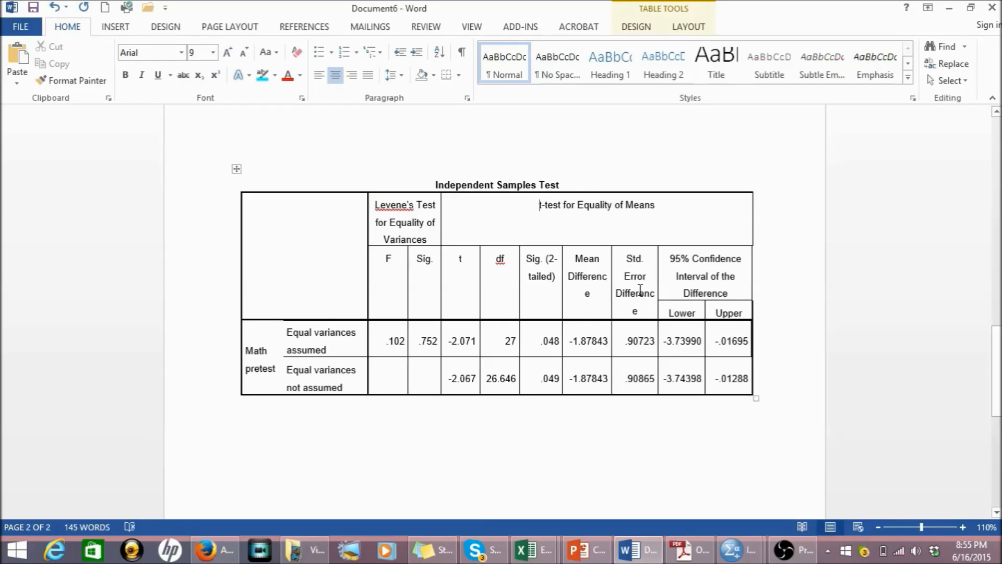
{"action": "left_click_drag", "start_coordinate": [639, 310], "coordinate": [634, 299]}
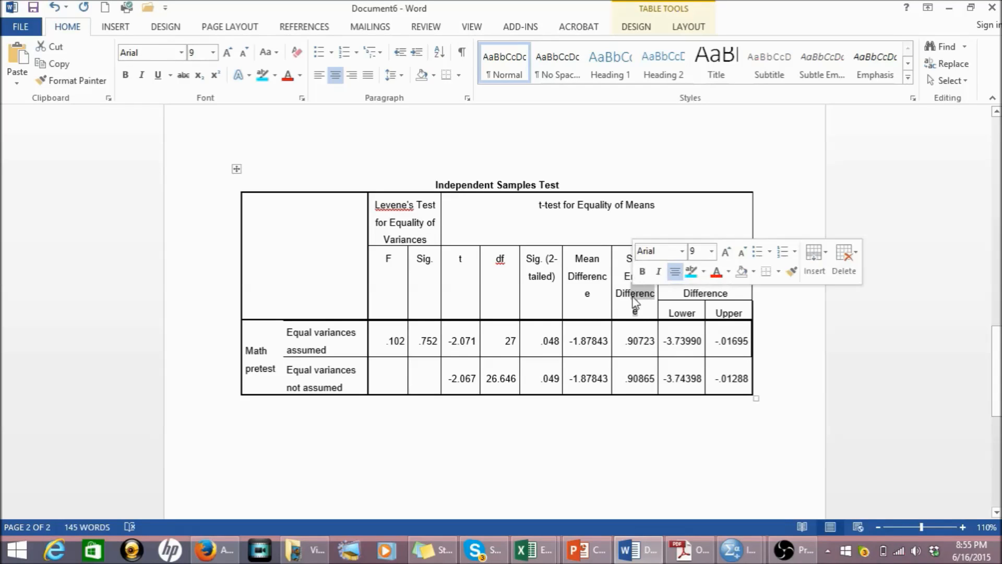
{"action": "type", "text": "."}
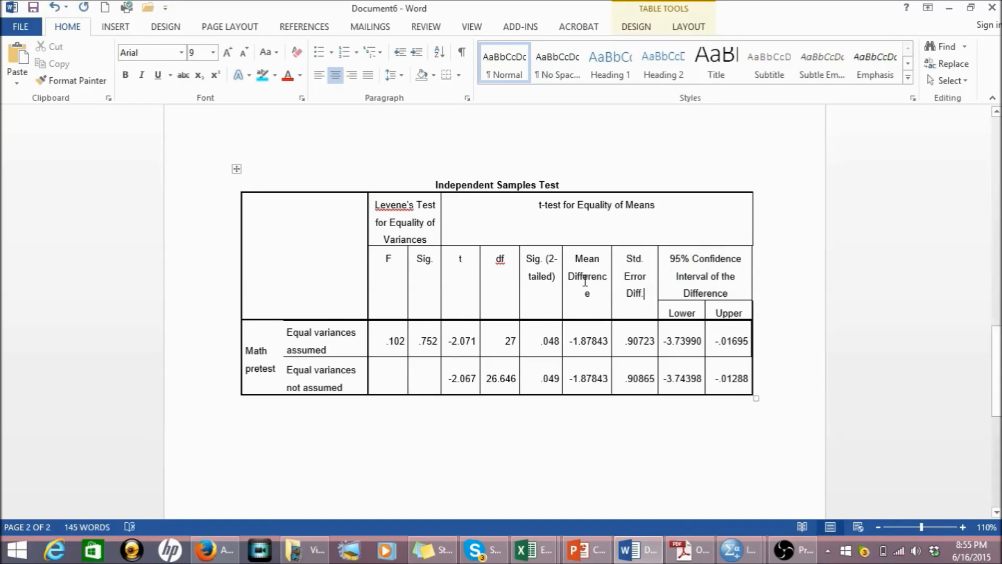
{"action": "left_click_drag", "start_coordinate": [592, 296], "coordinate": [585, 279]}
{"action": "type", "text": "."}
- Narrow the Std. Error Diff. column slightly and shorten the confidence interval heading to "95% CI of the Difference"
{"action": "left_click_drag", "start_coordinate": [658, 308], "coordinate": [655, 308]}
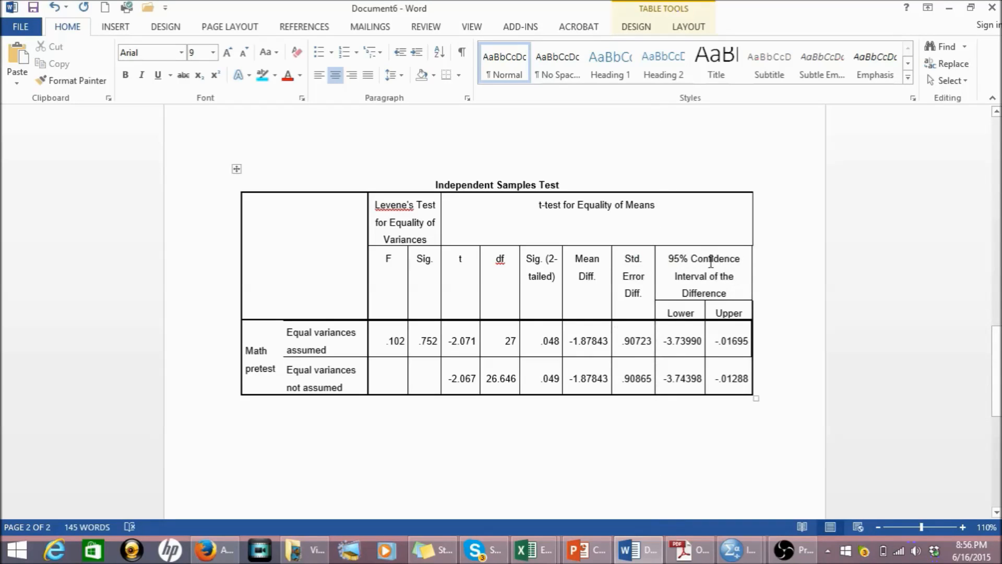
{"action": "left_click_drag", "start_coordinate": [699, 260], "coordinate": [704, 275]}
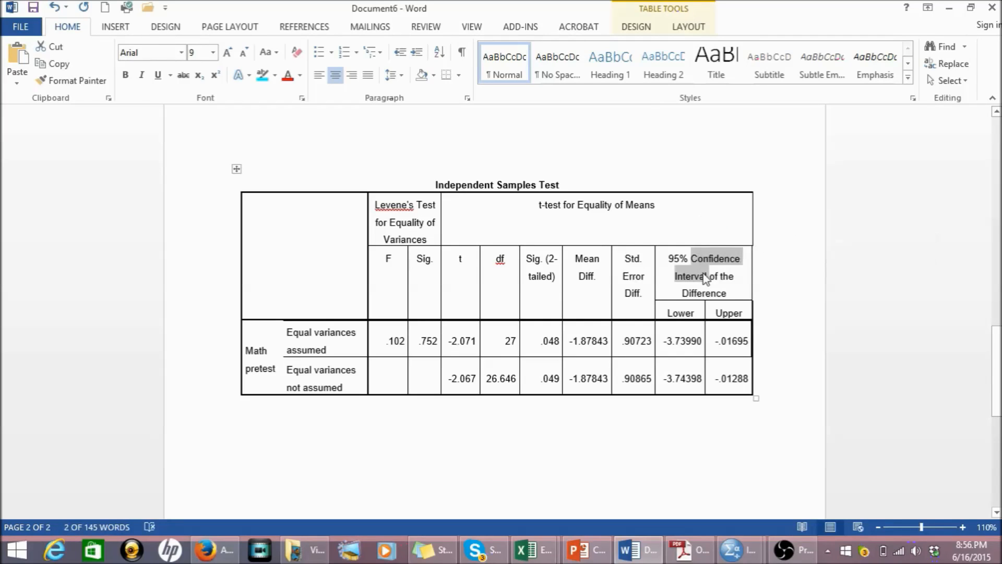
{"action": "type", "text": "CI"}
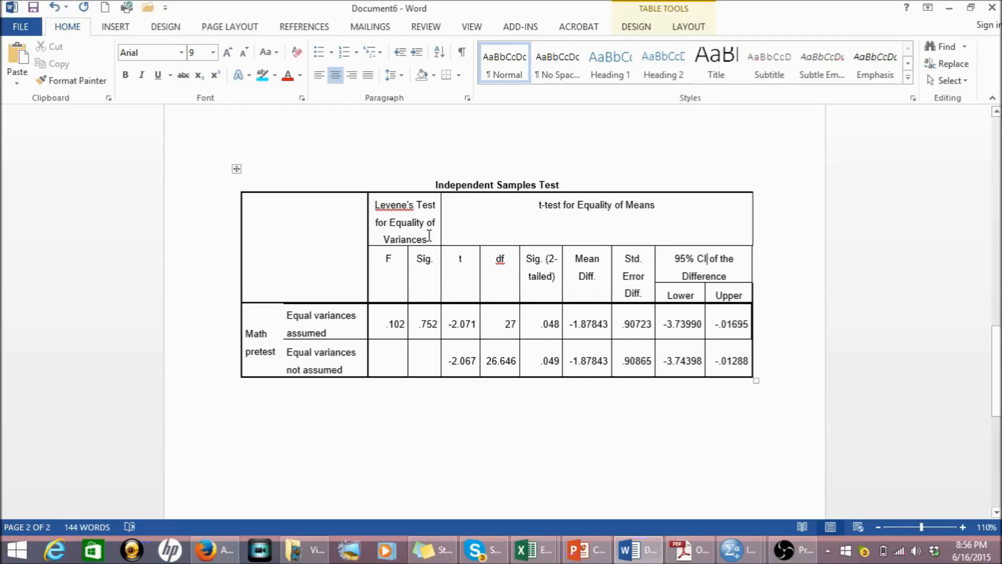
- Shorten the Levene's test heading in the Independent Samples Test table to "Levene's Test: Equality of Var."
{"action": "left_click", "coordinate": [436, 205]}
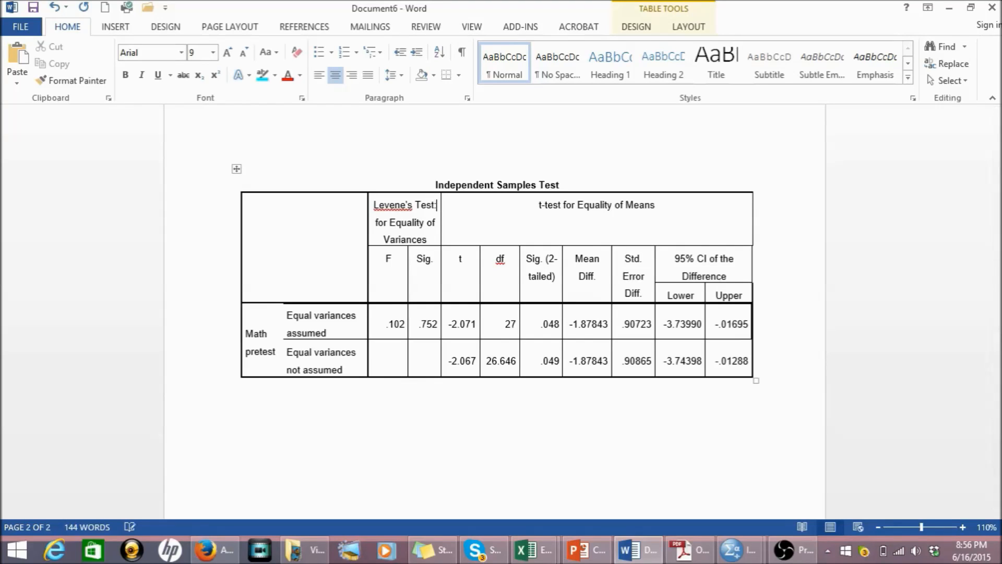
{"action": "left_click", "coordinate": [391, 222]}
{"action": "key", "text": "BackSpace"}
{"action": "key", "text": "BackSpace"}
{"action": "key", "text": "BackSpace"}
{"action": "key", "text": "BackSpace"}
{"action": "left_click", "coordinate": [429, 239]}
{"action": "key", "text": "BackSpace"}
{"action": "key", "text": "BackSpace"}
{"action": "key", "text": "BackSpace"}
{"action": "key", "text": "BackSpace"}
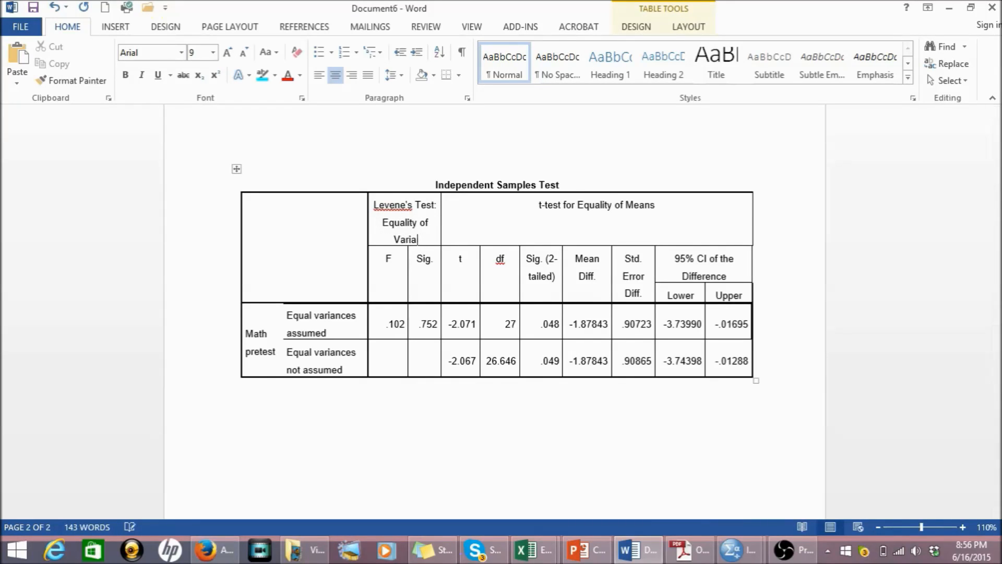
{"action": "key", "text": "BackSpace"}
{"action": "key", "text": "BackSpace"}
{"action": "key", "text": "BackSpace"}
{"action": "type", "text": "r."}
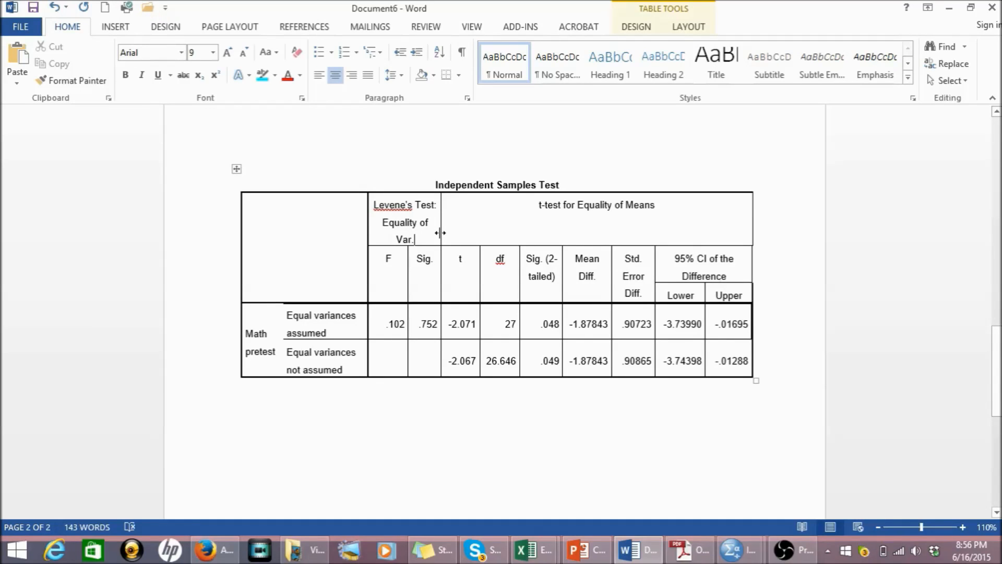
- Widen the Levene's test heading cell by moving its border with the row labels so the heading fits on two lines, keeping the period after "Var"
{"action": "key", "text": "BackSpace"}
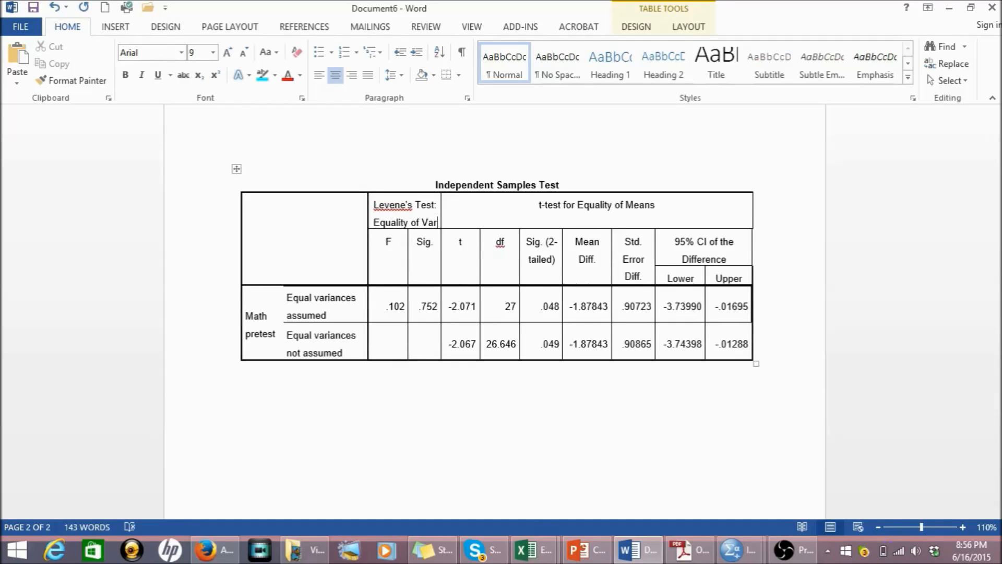
{"action": "key", "text": "ctrl+z"}
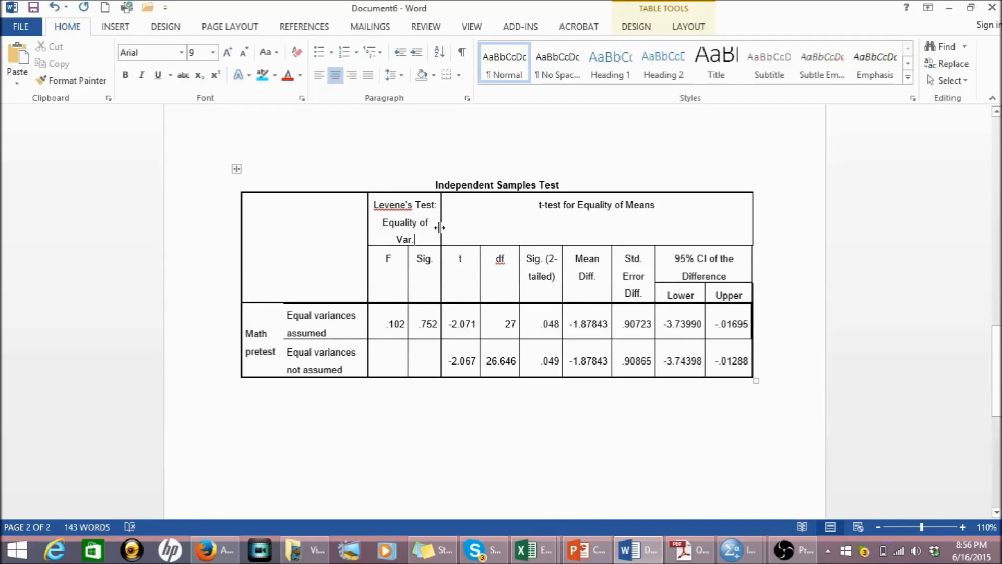
{"action": "left_click_drag", "start_coordinate": [369, 223], "coordinate": [364, 224]}
{"action": "left_click", "coordinate": [450, 380]}
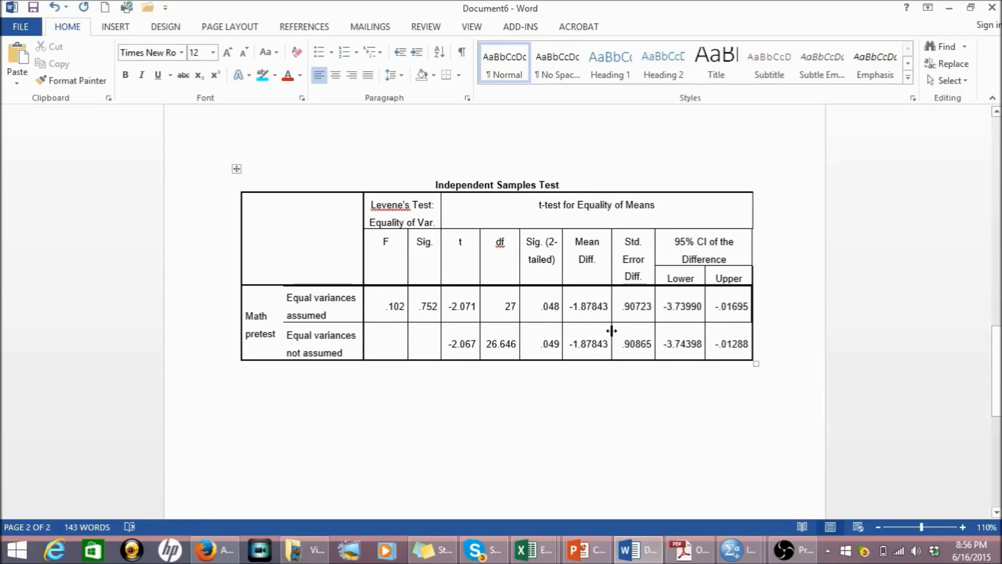
- Try narrowing the Mean Diff. column and restore its width so each value stays on one line
{"action": "left_click_drag", "start_coordinate": [611, 330], "coordinate": [609, 330]}
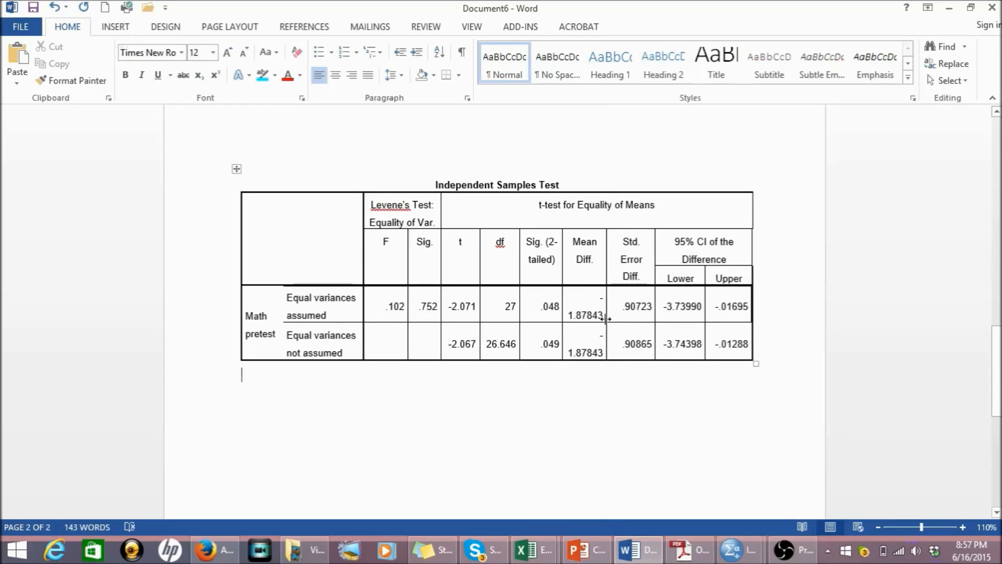
{"action": "left_click_drag", "start_coordinate": [606, 317], "coordinate": [611, 318]}
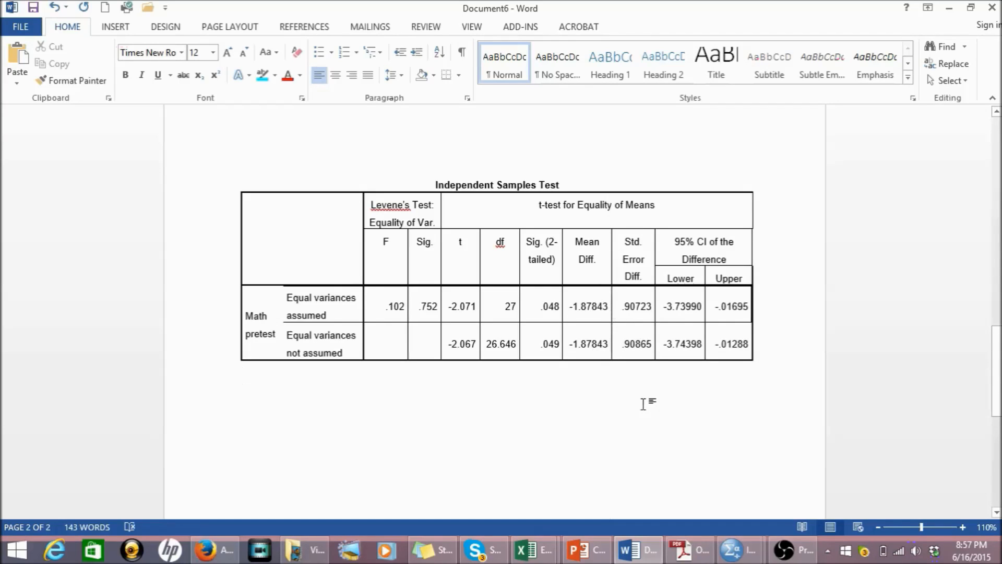
- Delete the extra blank lines between the Group Statistics and Independent Samples Test tables to bring the latter back onto page 1
{"action": "left_click", "coordinate": [997, 149]}
{"action": "left_click", "coordinate": [997, 150]}
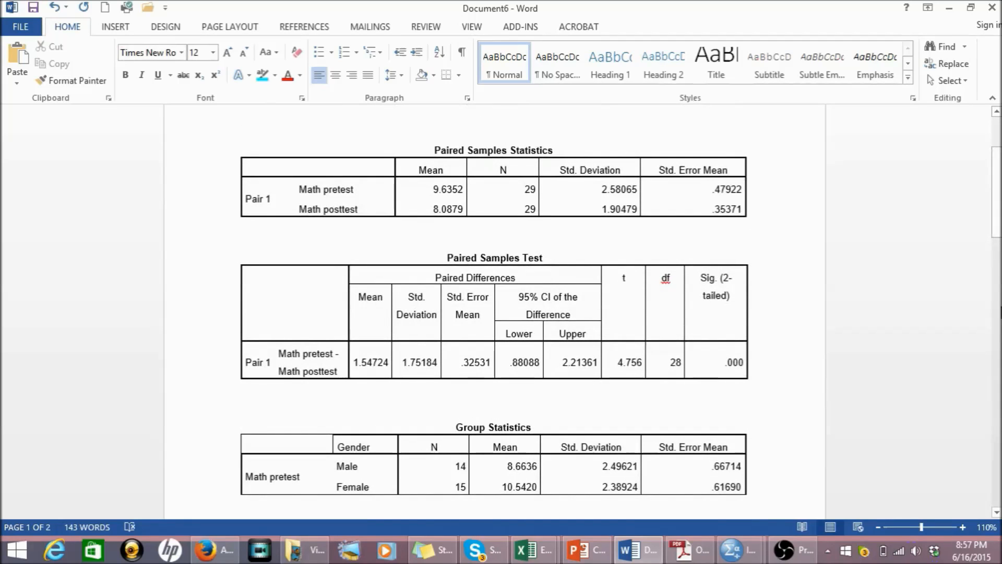
{"action": "left_click_drag", "start_coordinate": [999, 219], "coordinate": [999, 277]}
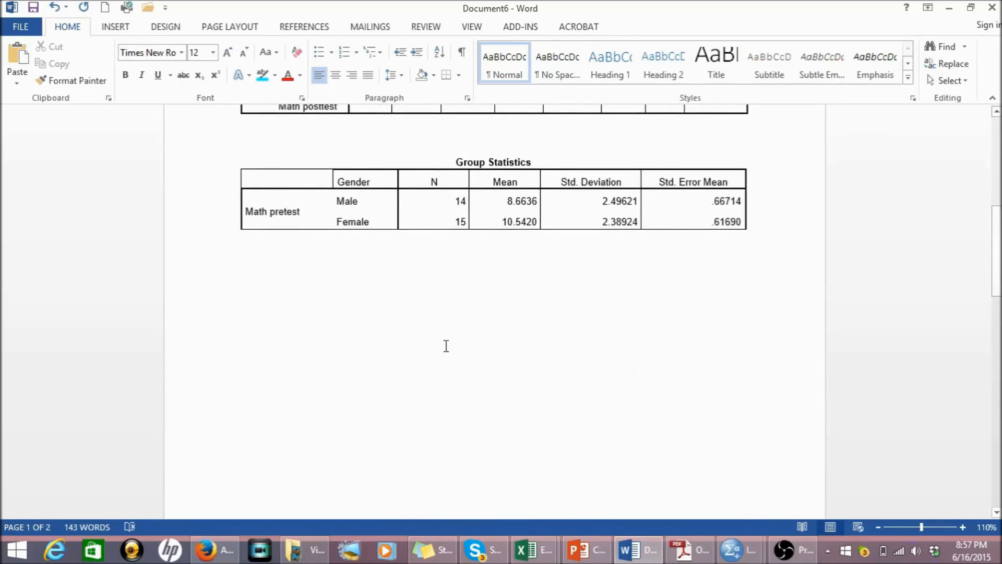
{"action": "left_click", "coordinate": [249, 285]}
{"action": "key", "text": "Delete"}
{"action": "key", "text": "Delete"}
{"action": "key", "text": "Delete"}
{"action": "key", "text": "Delete"}
{"action": "key", "text": "Delete"}
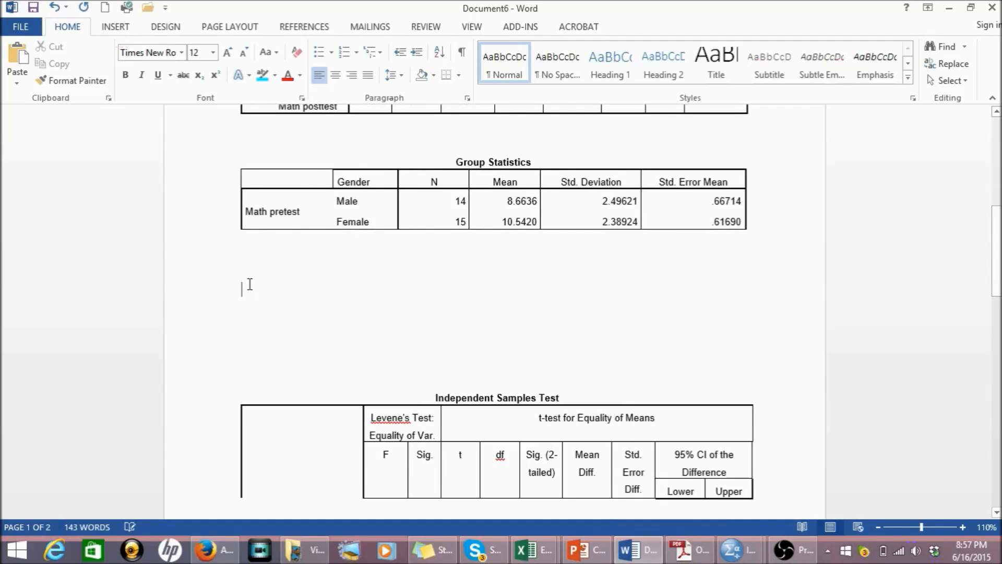
{"action": "key", "text": "Delete"}
{"action": "key", "text": "Delete"}
{"action": "key", "text": "Delete"}
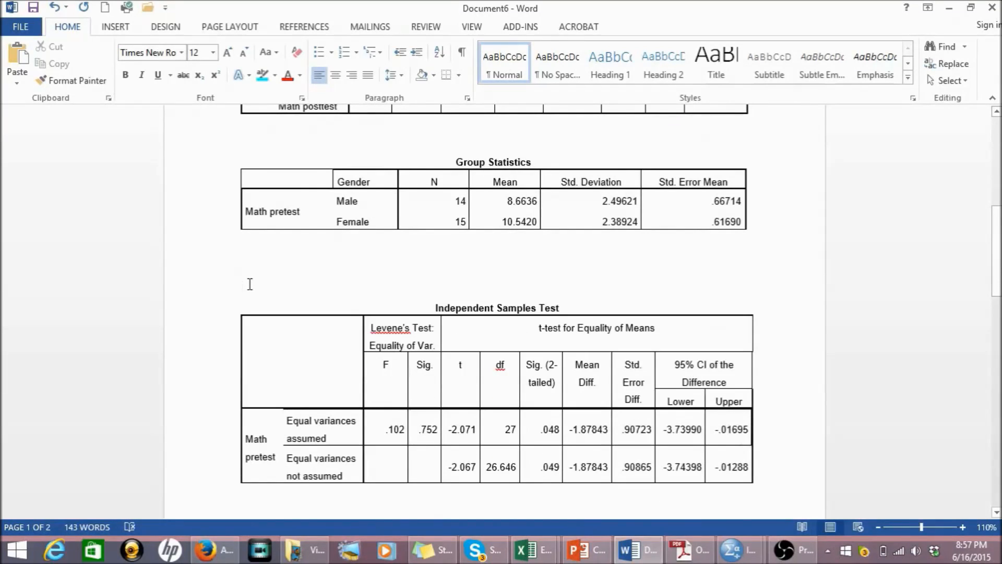
{"action": "key", "text": "Delete"}
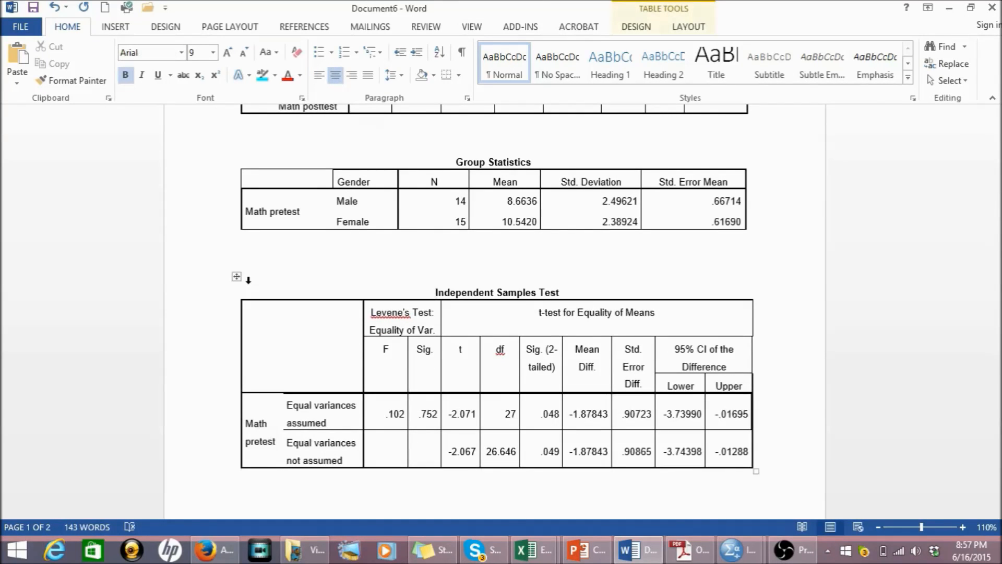
- Delete one blank line between the document title and the Paired Samples Statistics table
{"action": "left_click_drag", "start_coordinate": [998, 215], "coordinate": [996, 134]}
{"action": "left_click", "coordinate": [552, 247]}
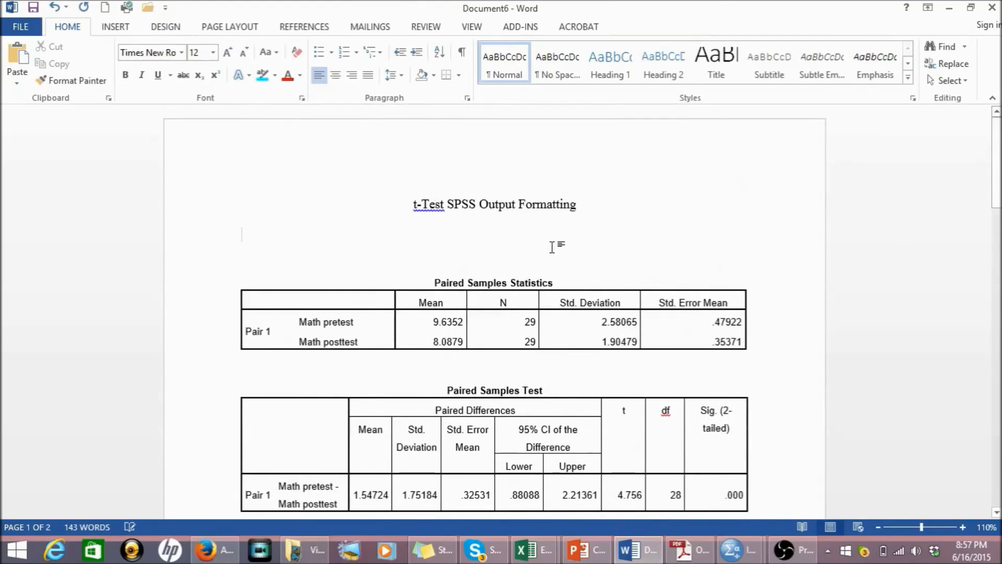
{"action": "key", "text": "Delete"}
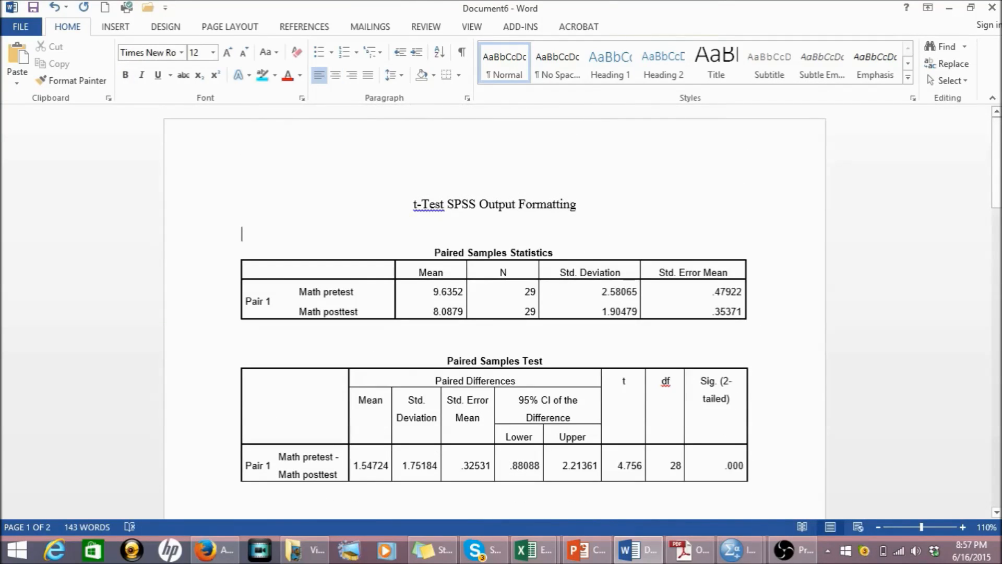
- Delete the trailing blank line below the Independent Samples Test table to remove the empty second page
{"action": "scroll", "coordinate": [495, 313], "scroll_direction": "down", "scroll_amount": 15}
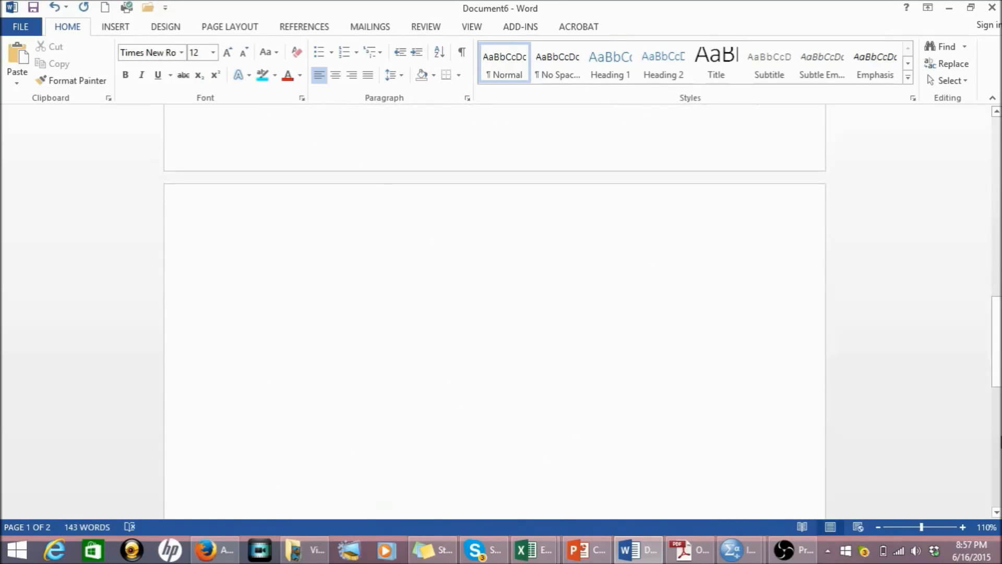
{"action": "left_click_drag", "start_coordinate": [997, 389], "coordinate": [998, 337]}
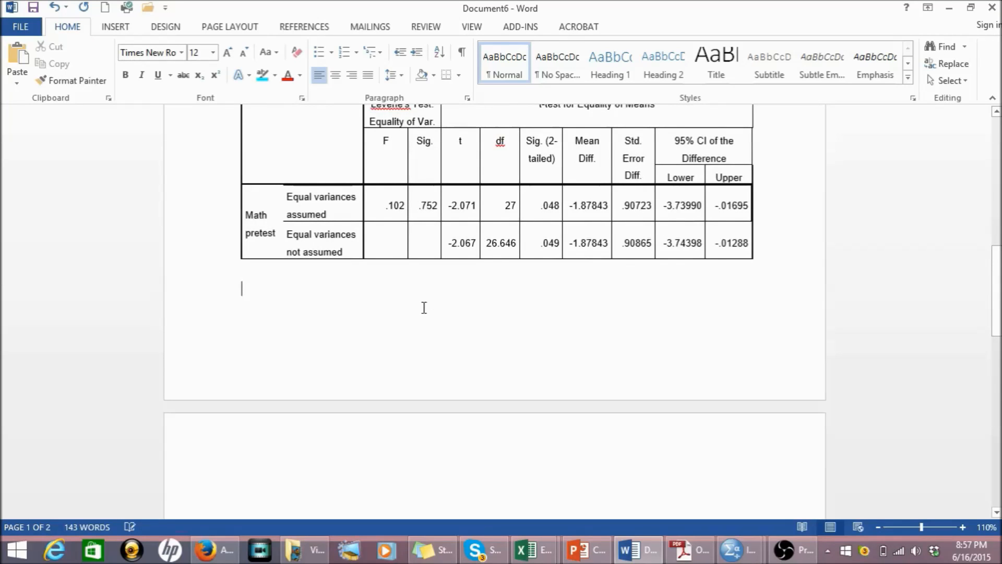
{"action": "key", "text": "Delete"}
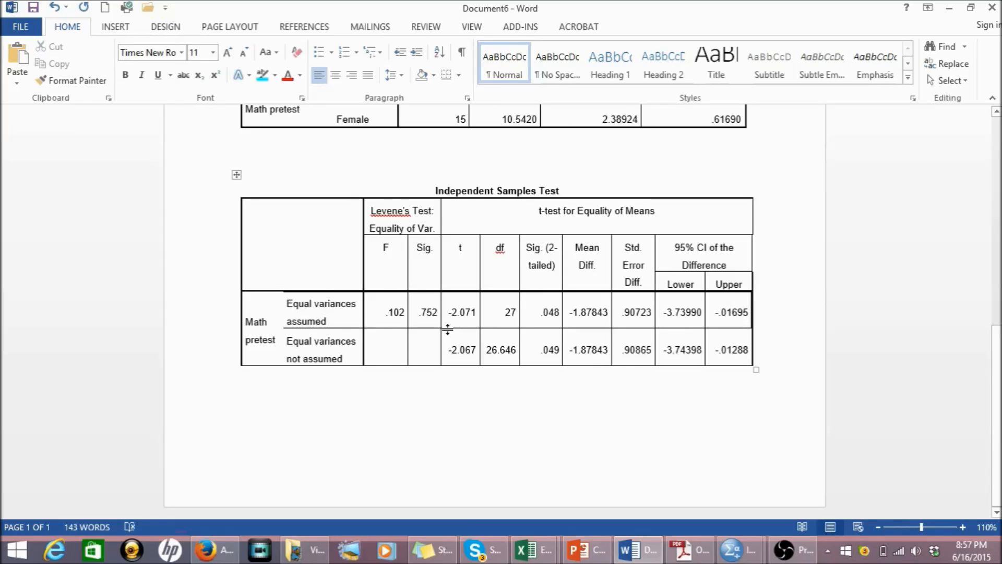
- Delete the entire Independent Samples Test table and undo the deletion
{"action": "left_click", "coordinate": [237, 174]}
{"action": "left_click", "coordinate": [237, 174]}
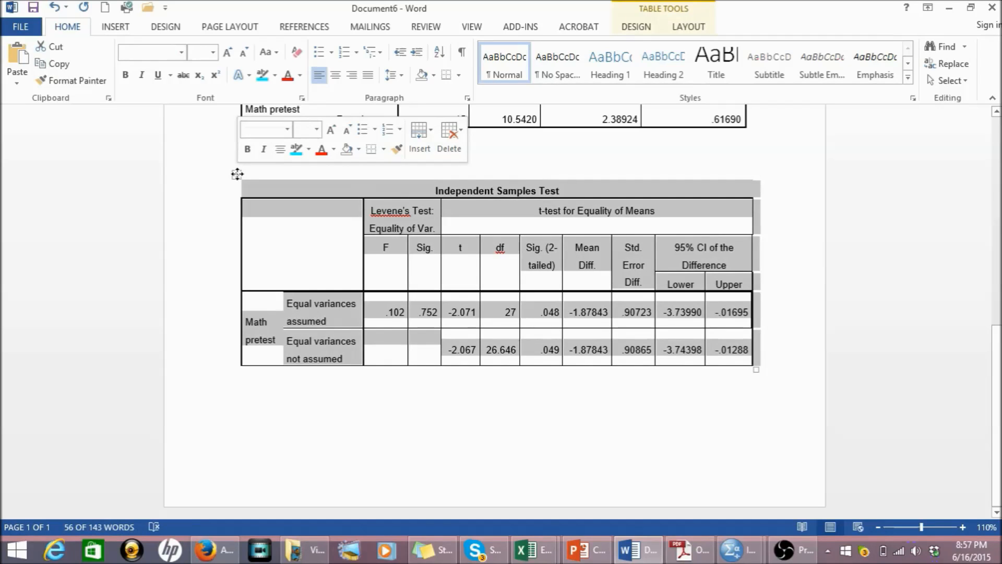
{"action": "key", "text": "BackSpace"}
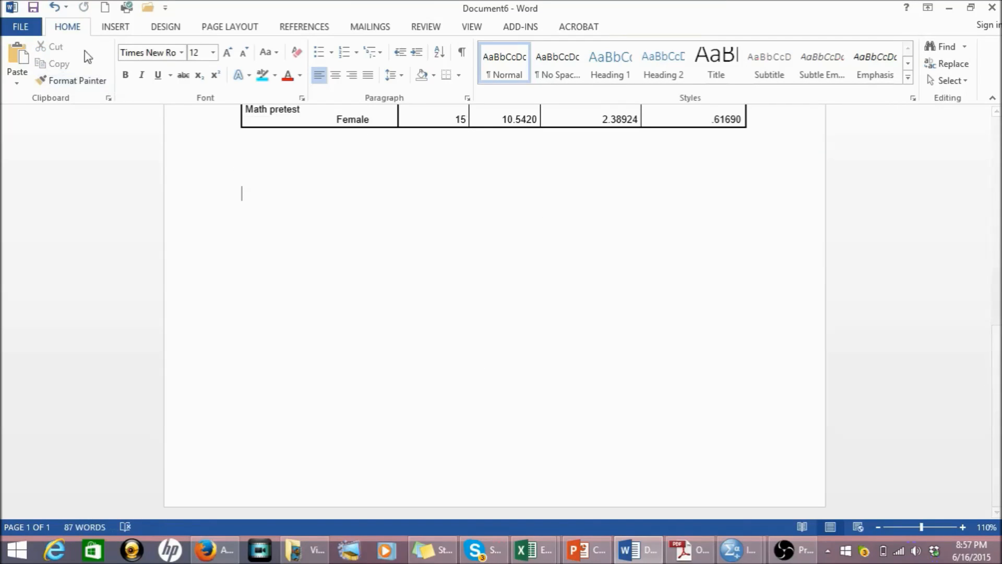
{"action": "left_click", "coordinate": [54, 6]}
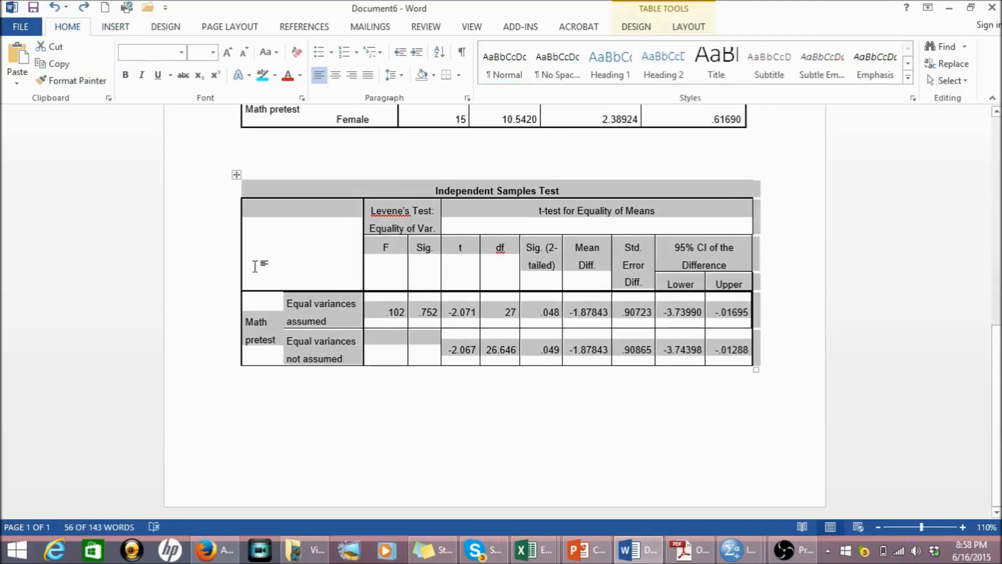